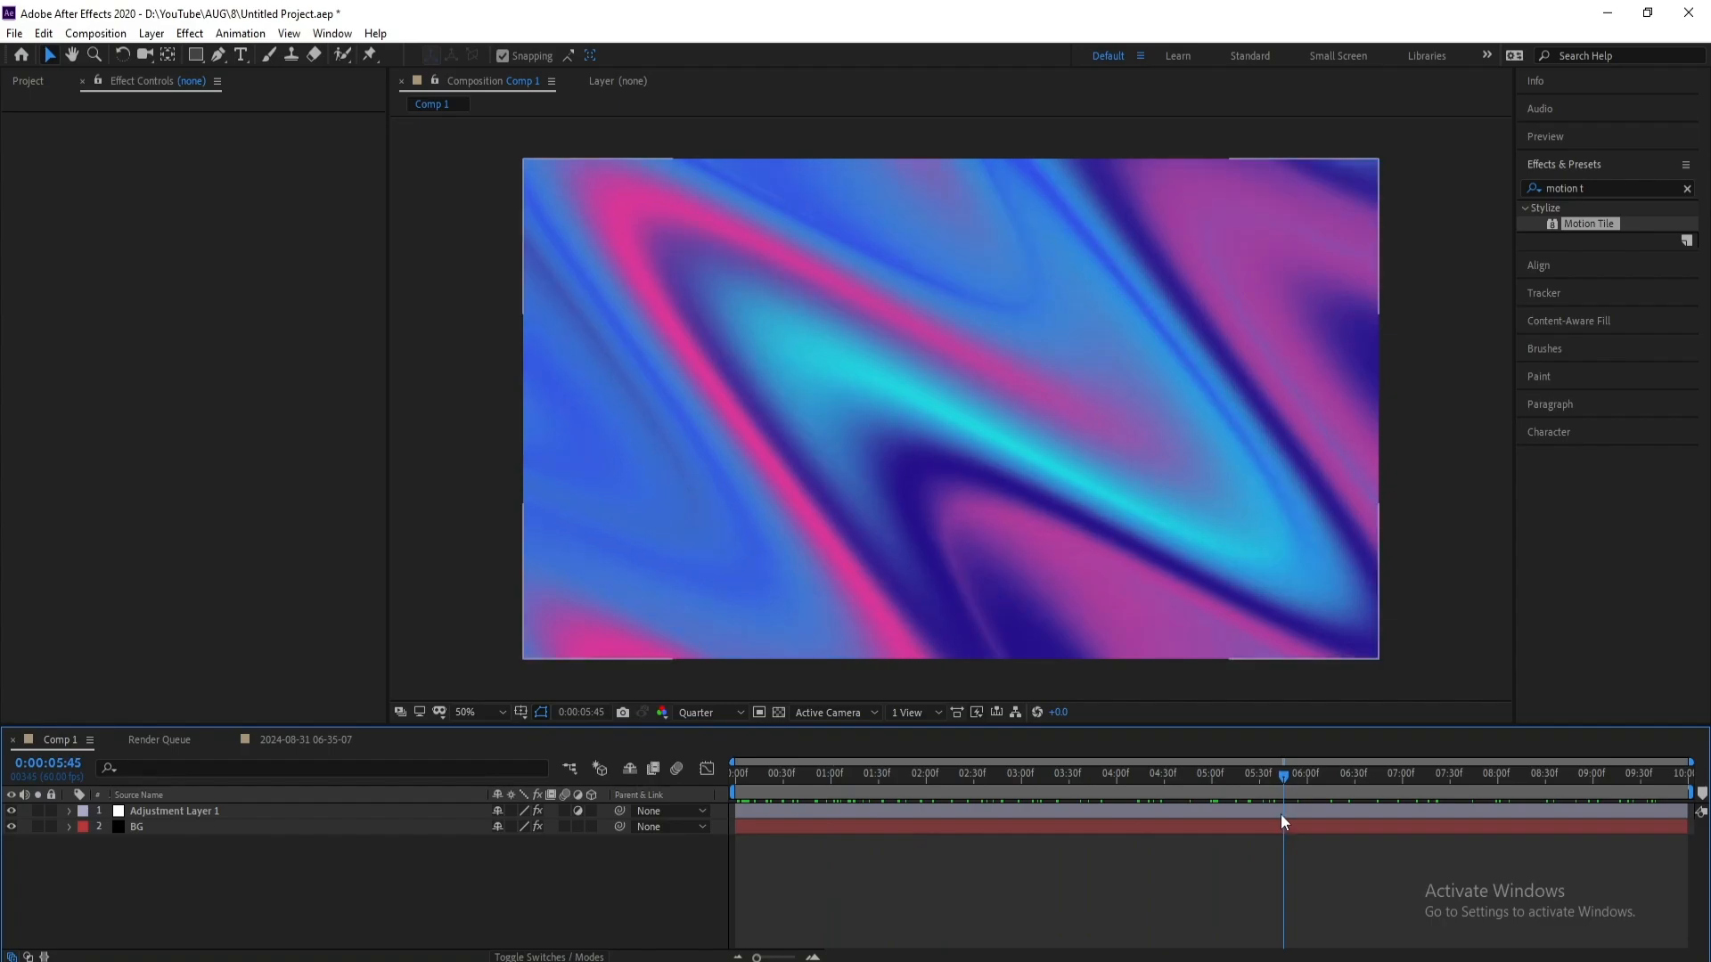
left_click_drag(1253, 770, 981, 796)
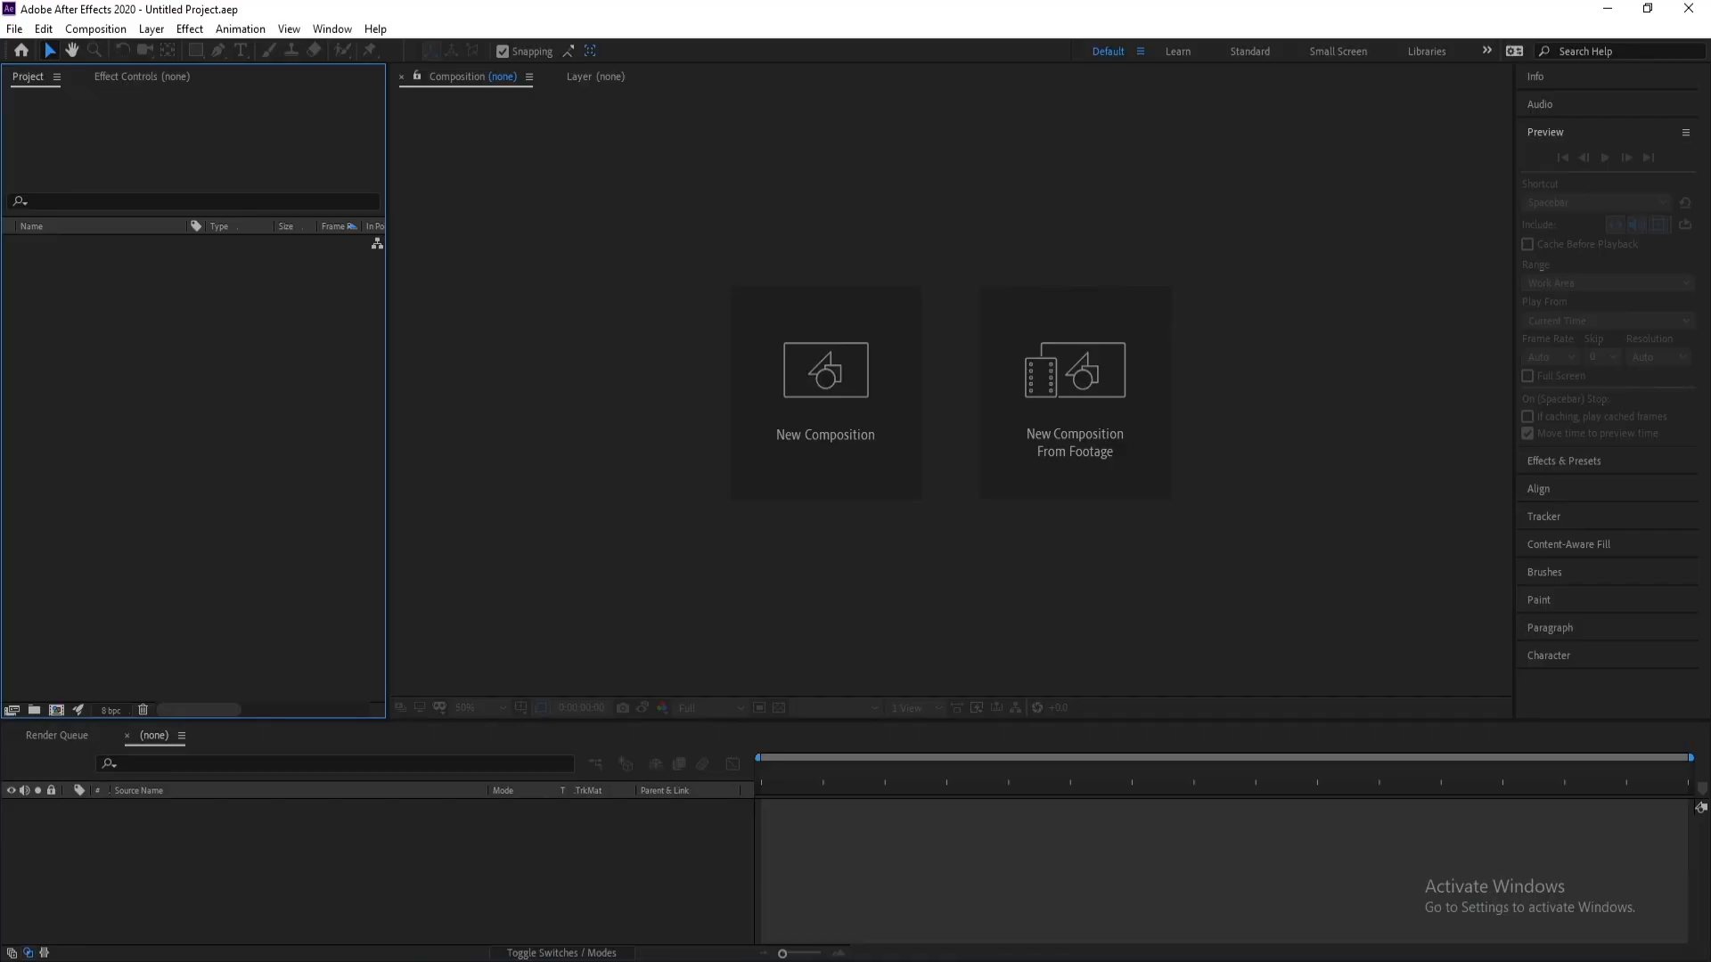
Create a 1920 x 1080 composition at 60 frames per second, 10 seconds long, with Full resolution.
left_click(96, 29)
left_click(124, 49)
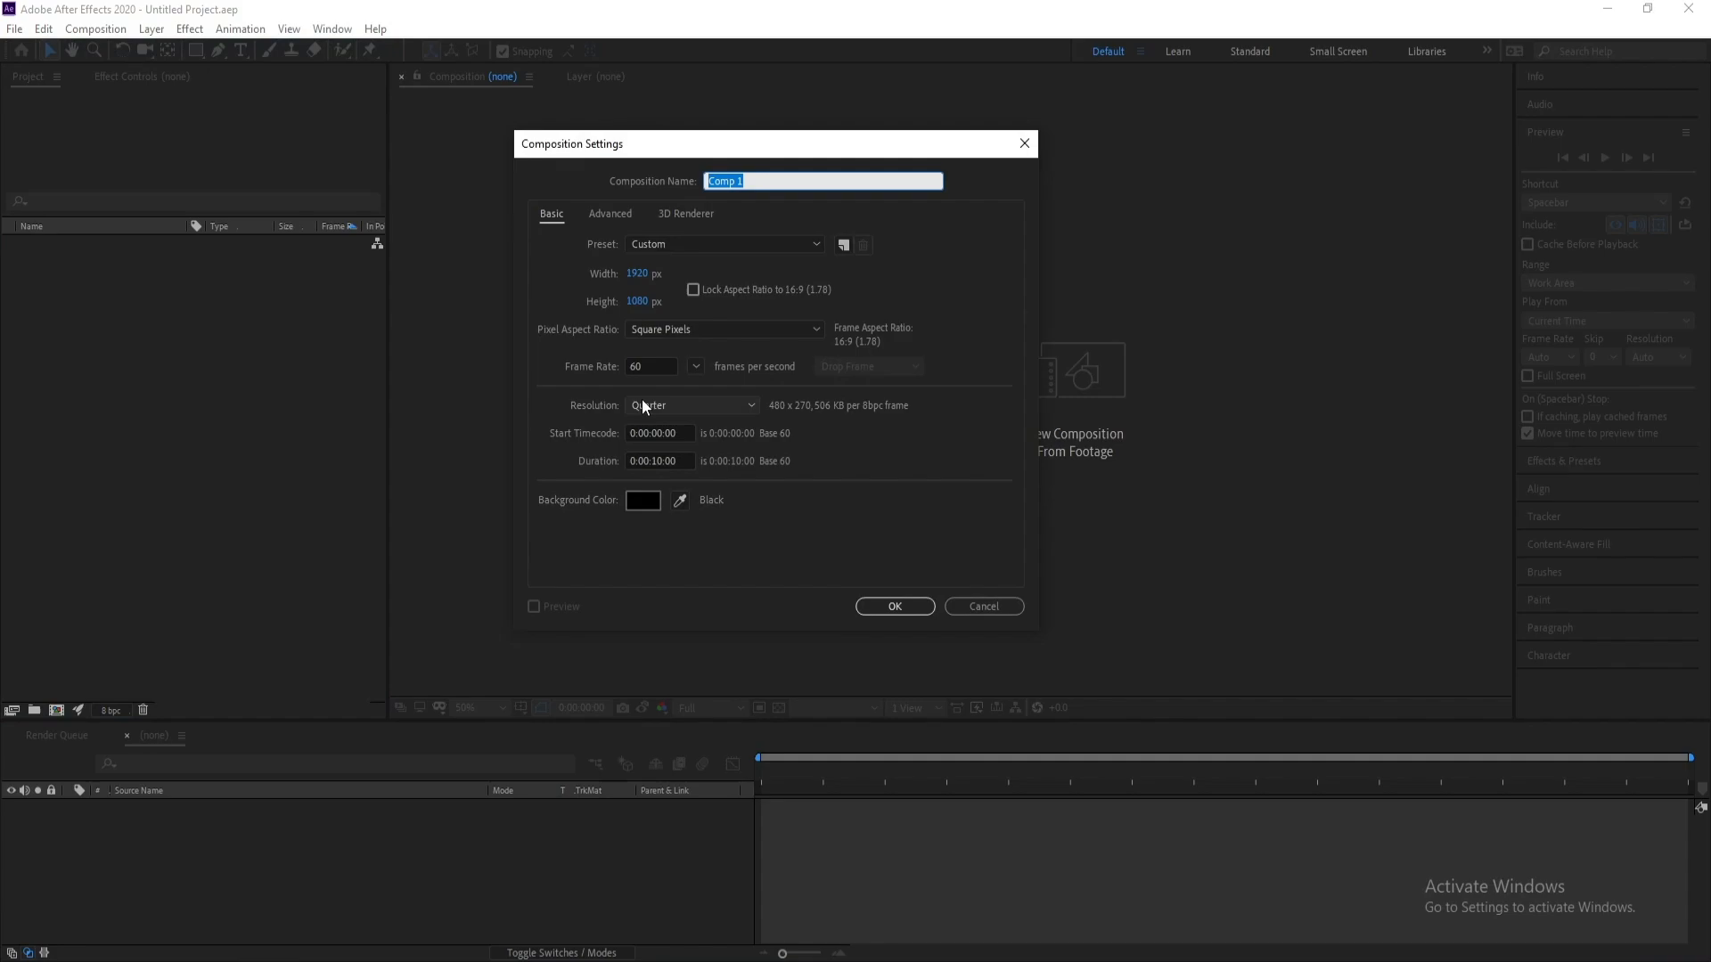
left_click(637, 366)
left_click(672, 408)
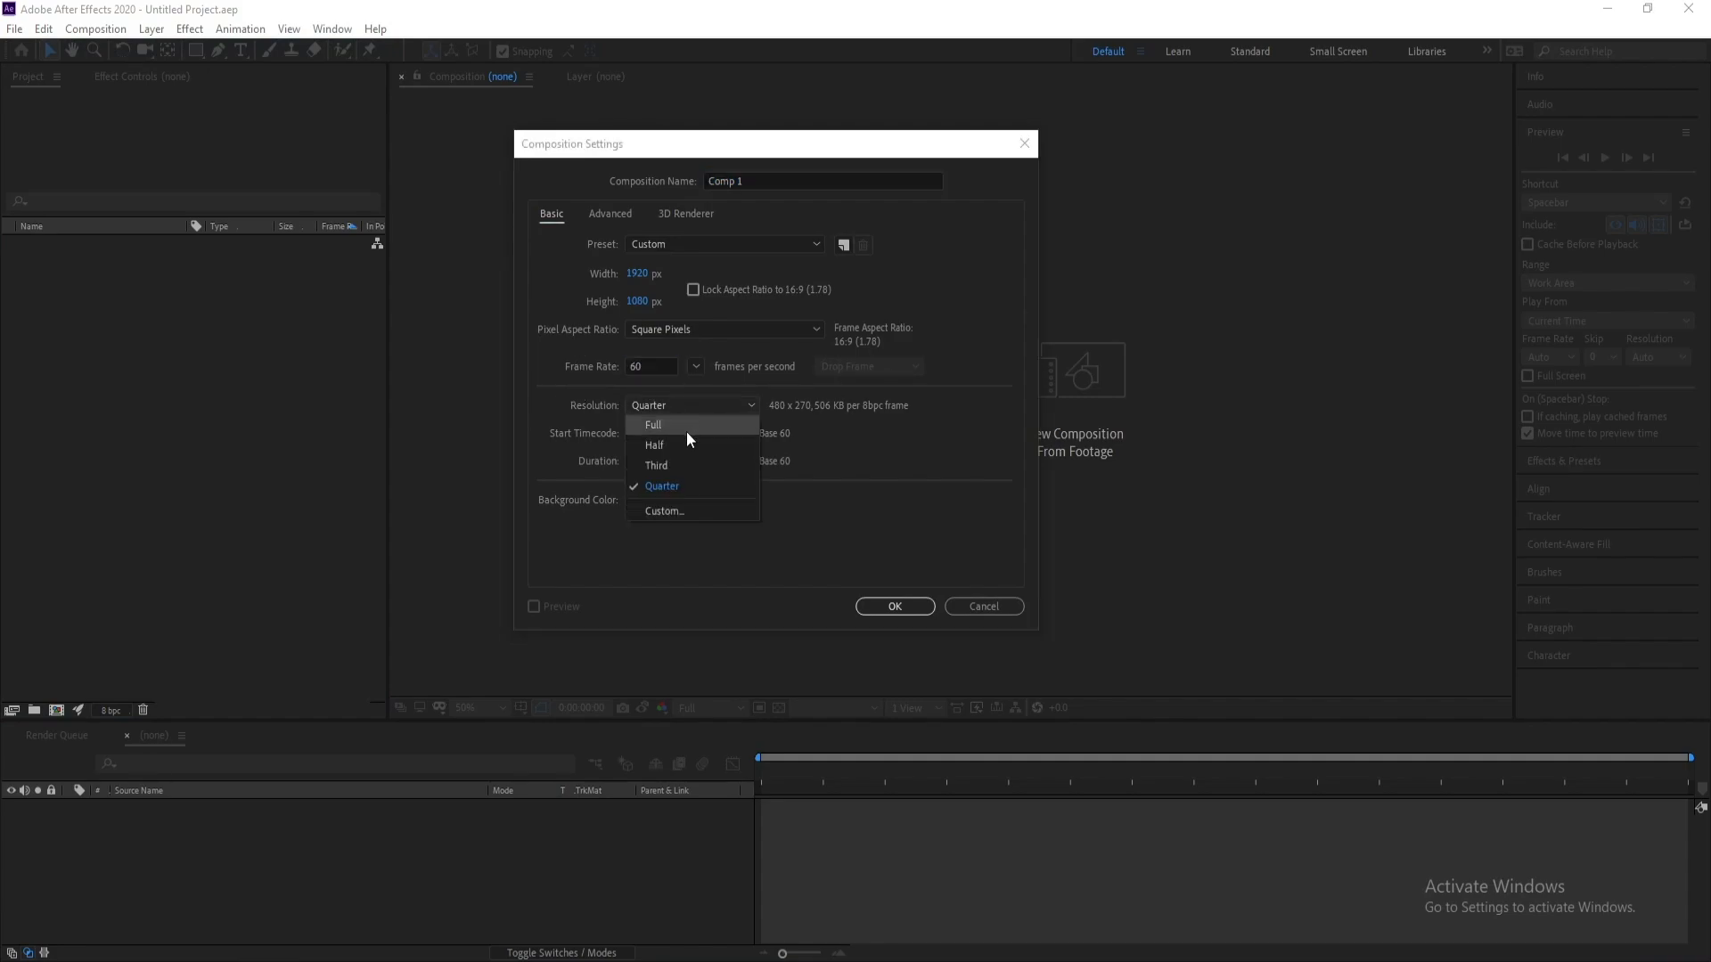
left_click(686, 426)
left_click(891, 607)
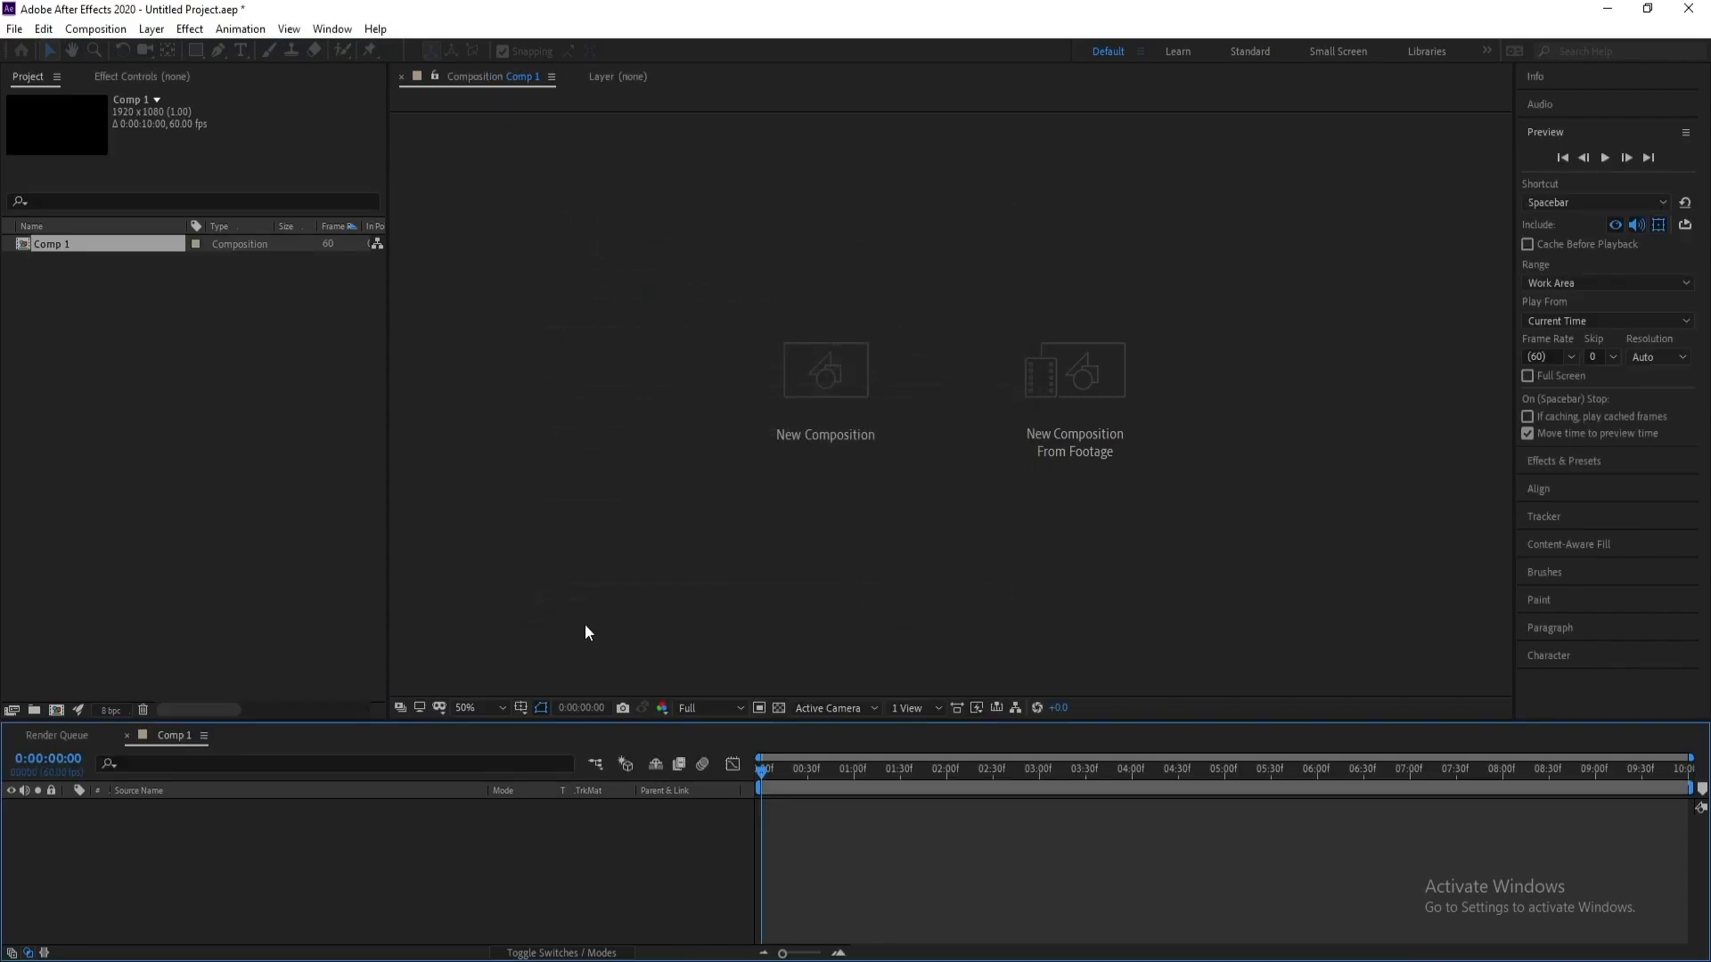
Add a black solid layer named BG at the 1920 x 1080 composition size.
left_click(151, 29)
mouse_move(179, 51)
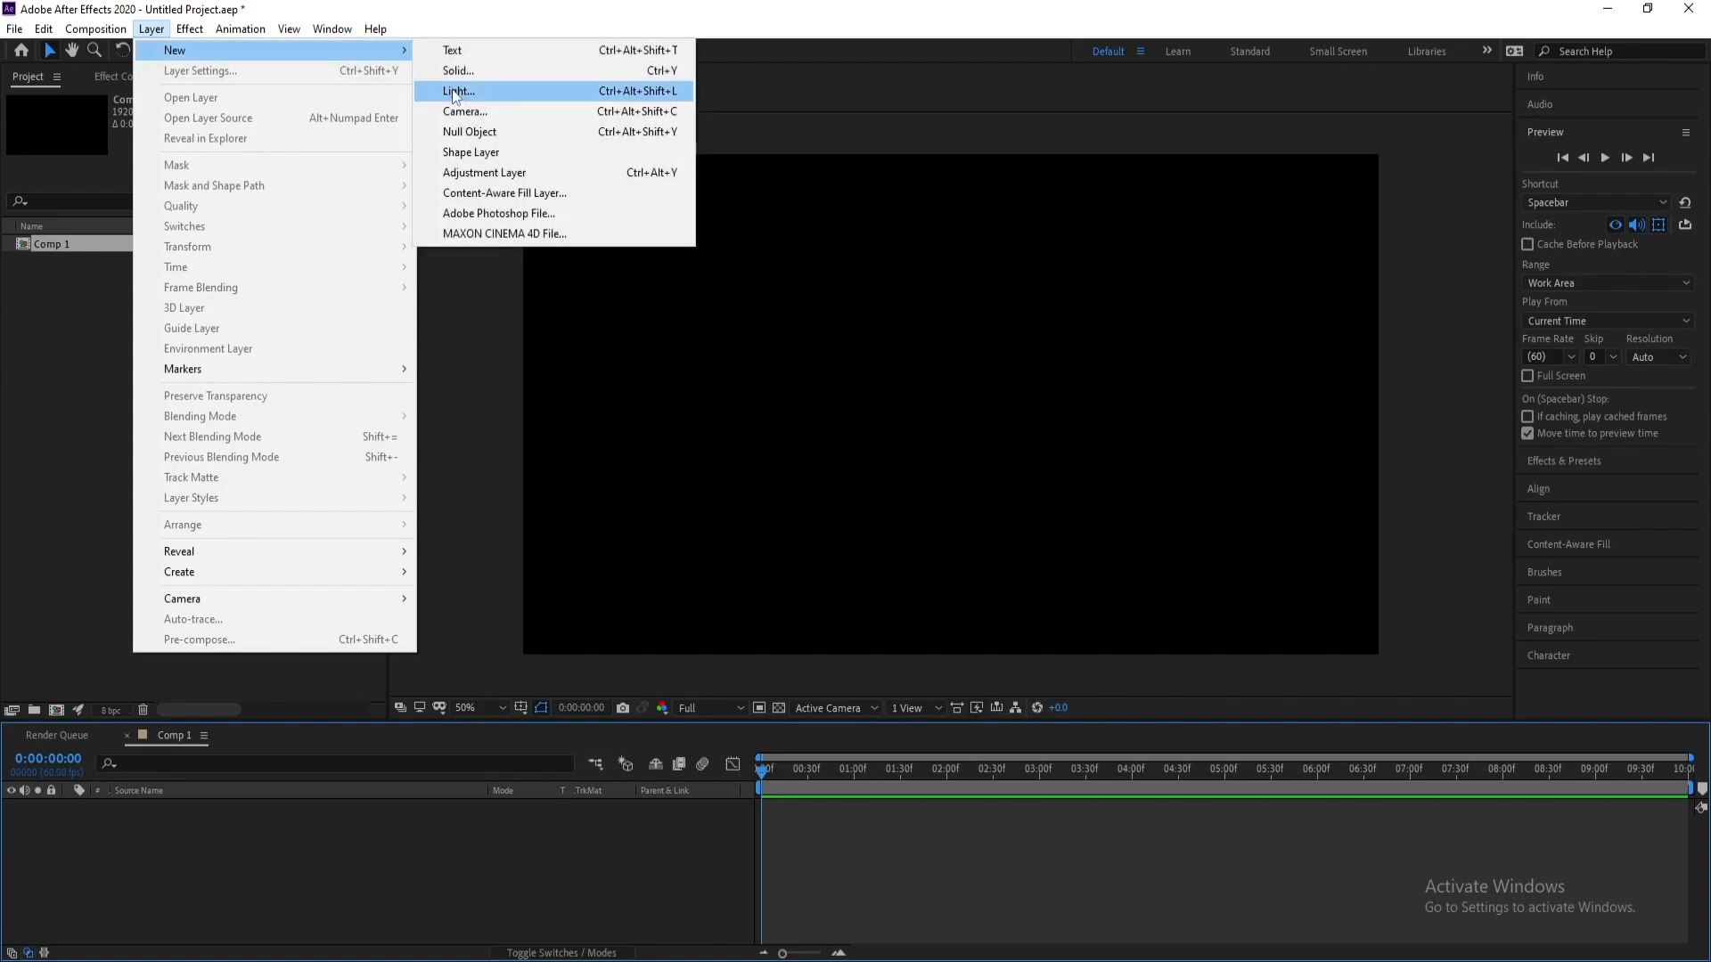
left_click(456, 81)
type("BG")
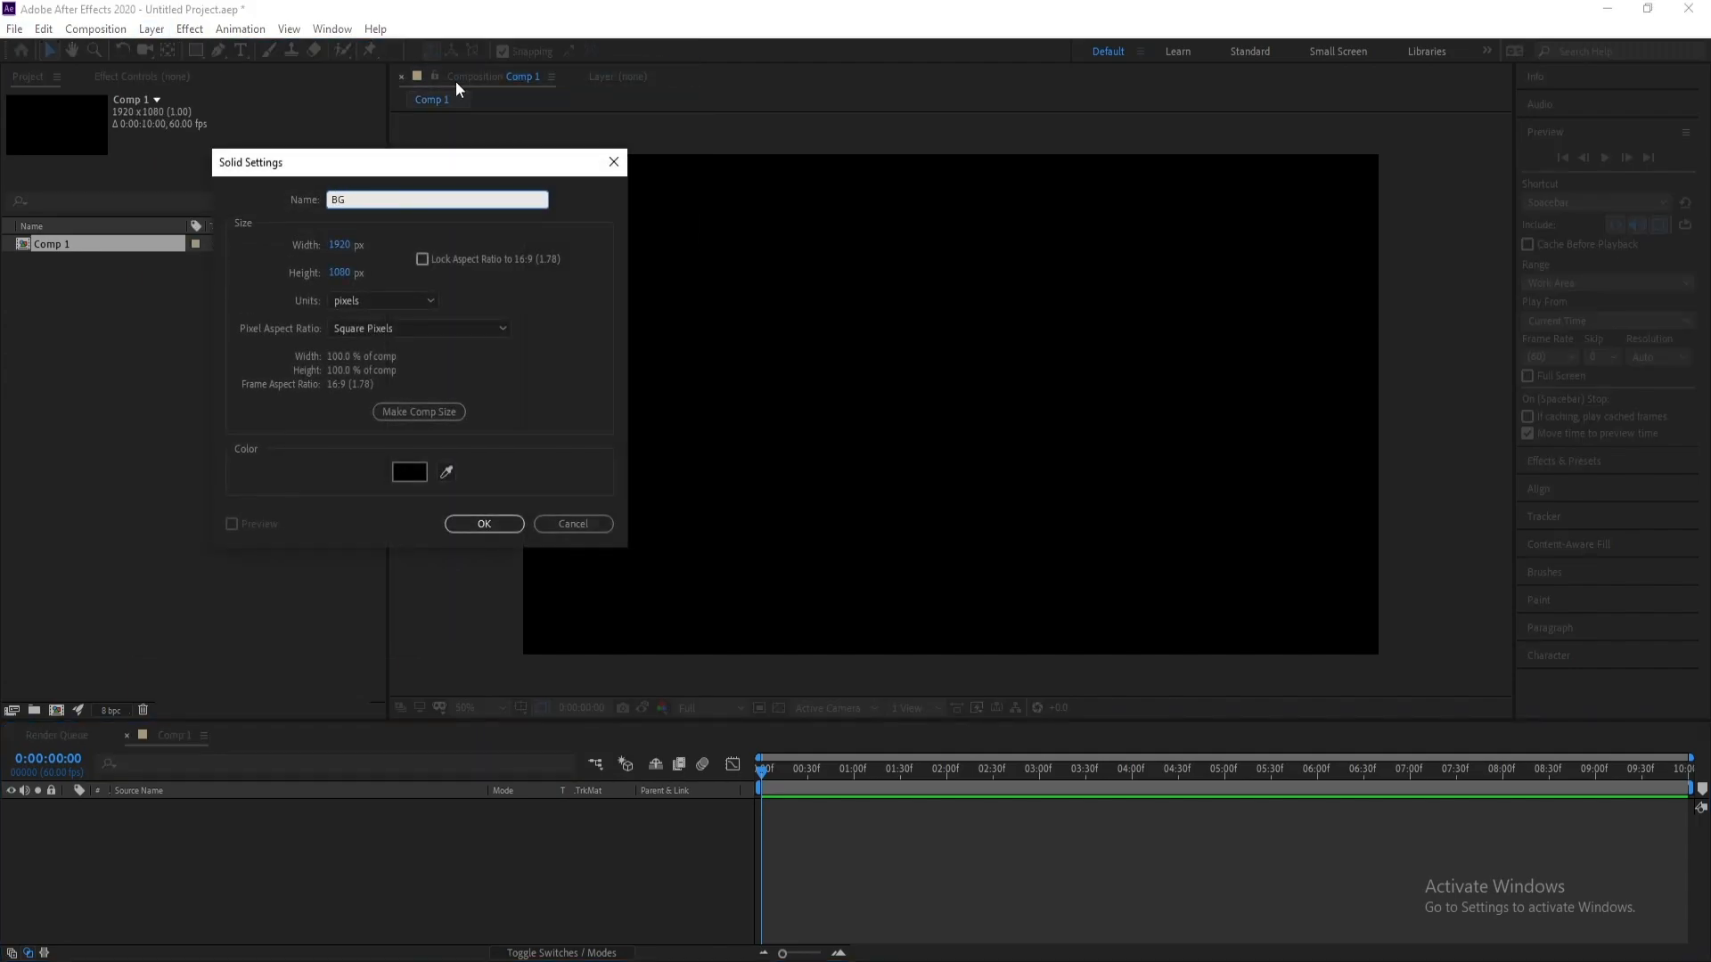
key("Return")
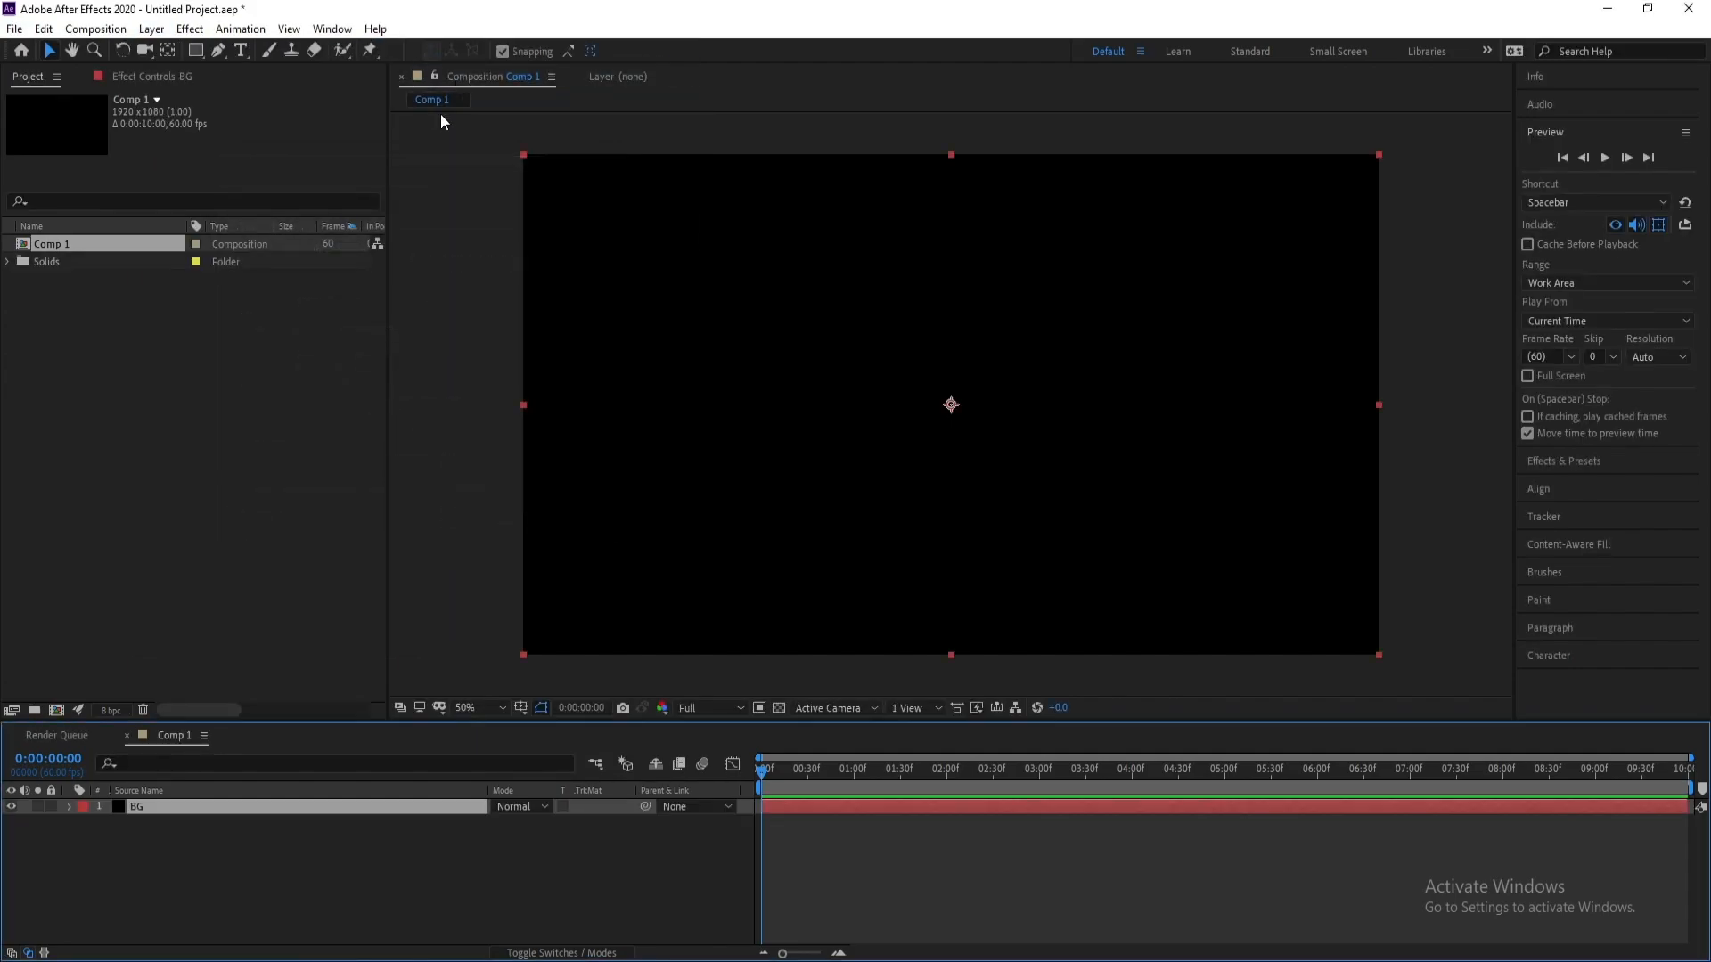
Apply the 4-Color Gradient generate effect to the BG layer.
left_click(190, 28)
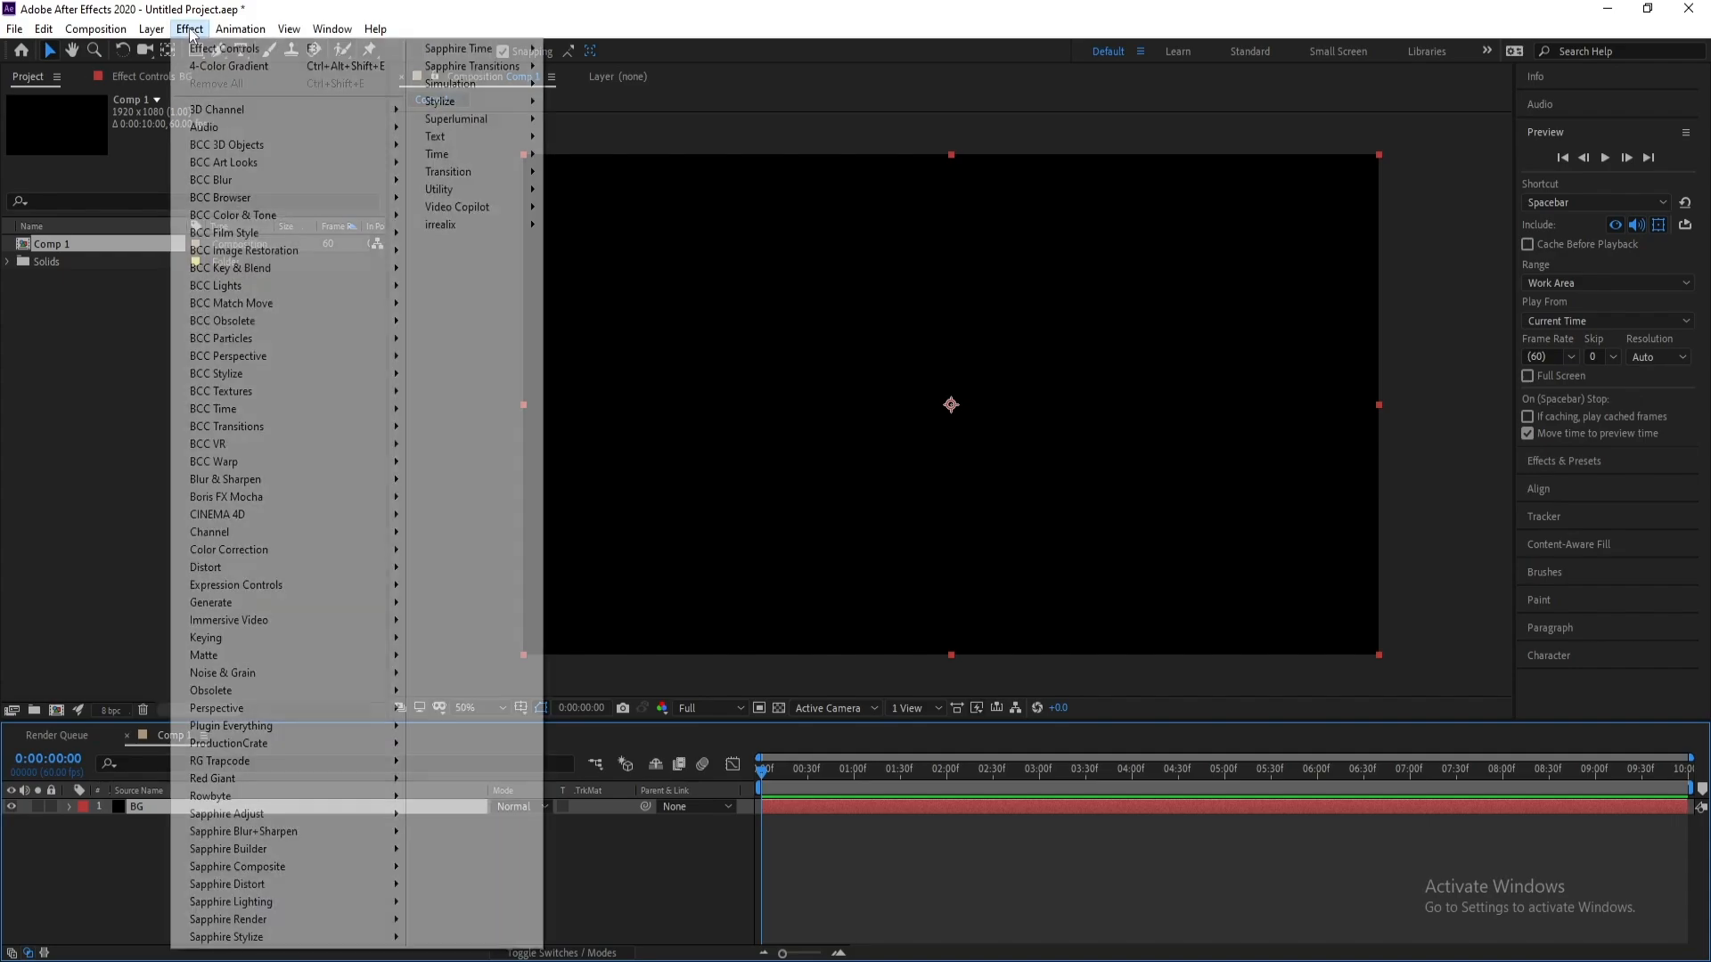
mouse_move(272, 603)
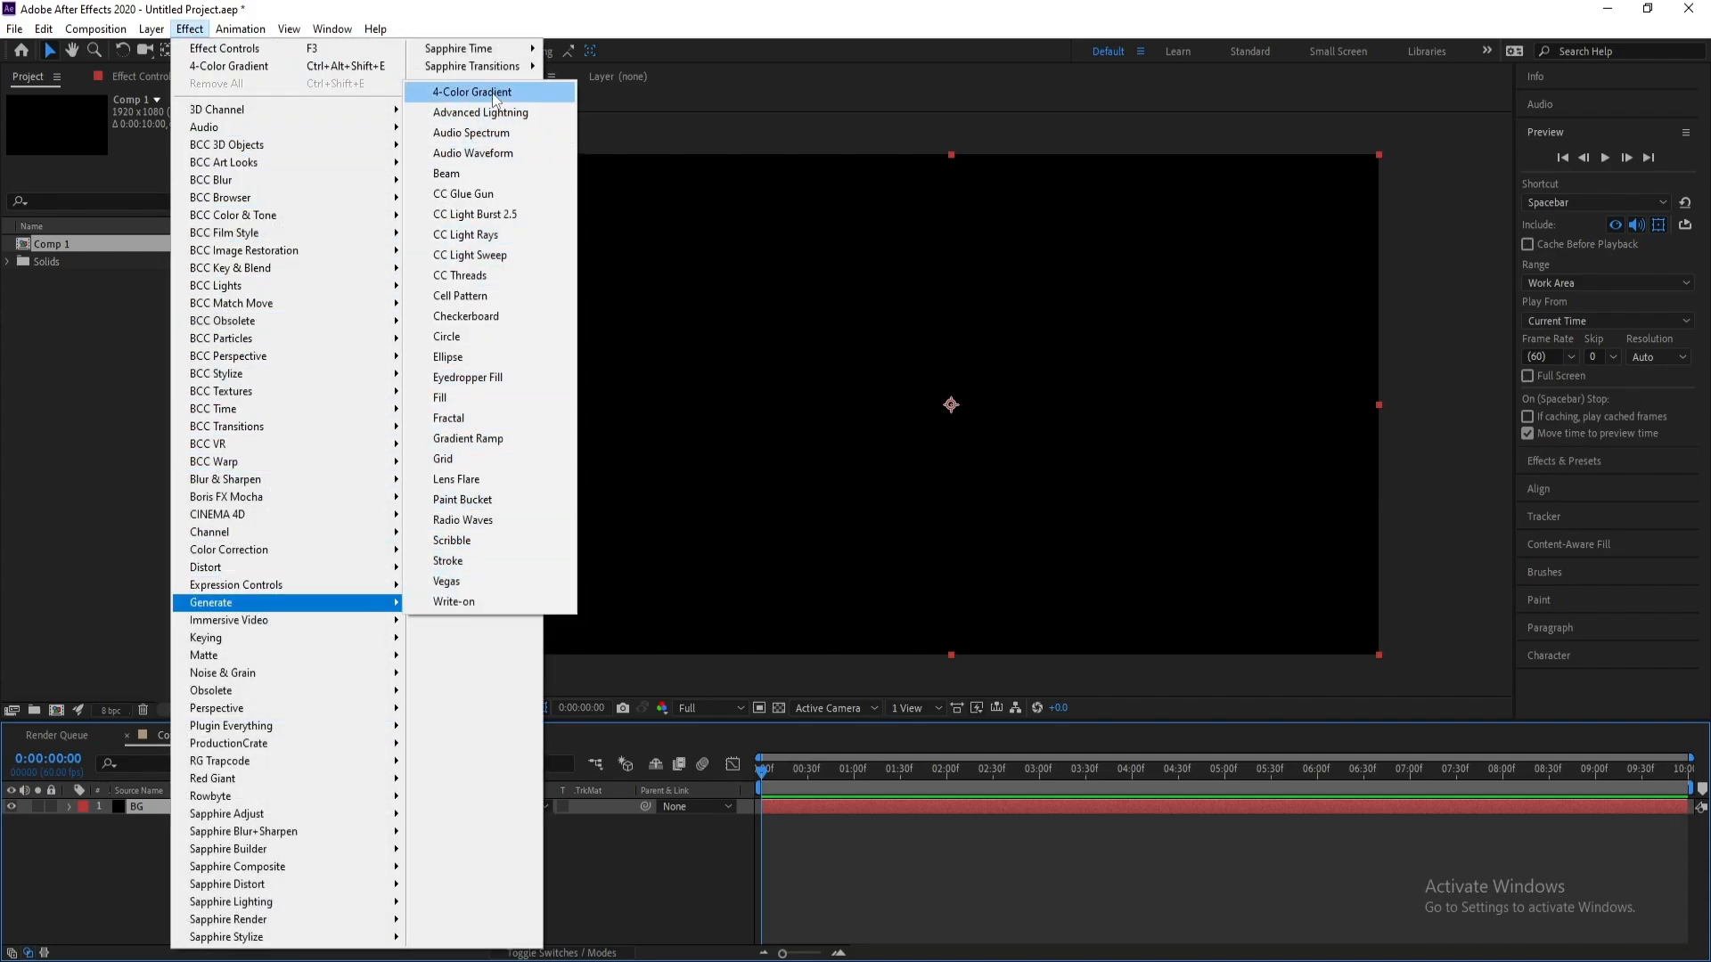
left_click(493, 93)
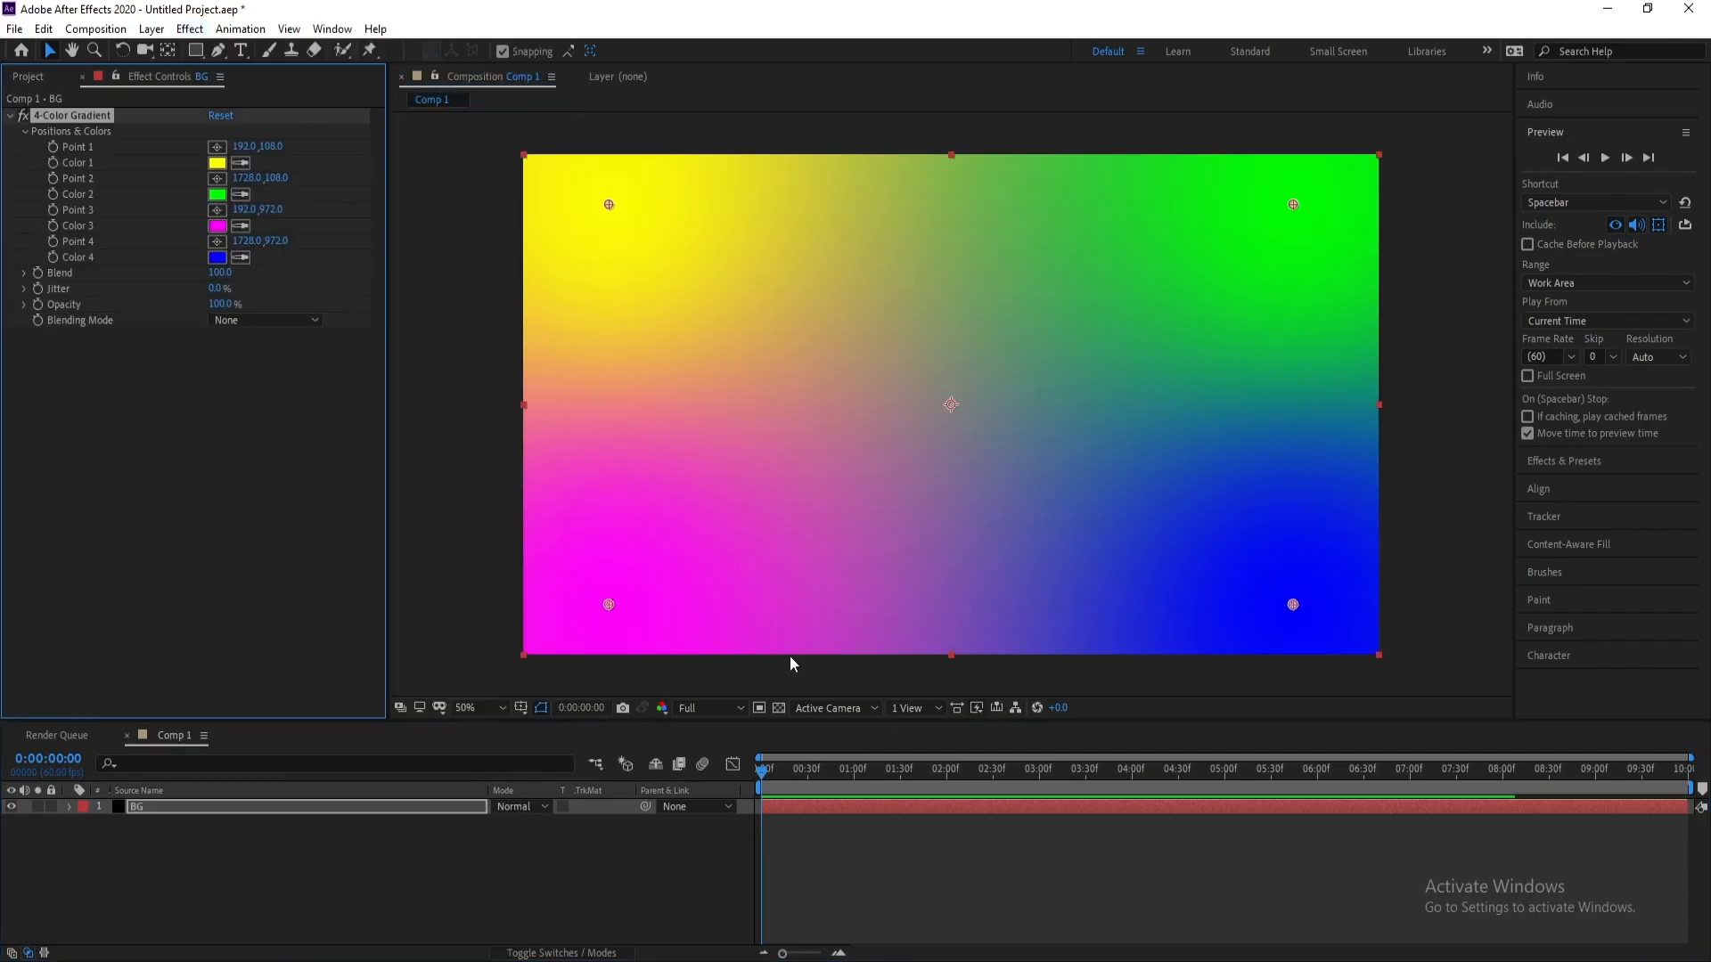
Reposition the gradient's Point 2 to about 1136, 448, Point 3 to about 792, 728 and Point 4 to about 1726, 834.
left_click(1529, 805)
key("space")
left_click_drag(1528, 805, 1035, 804)
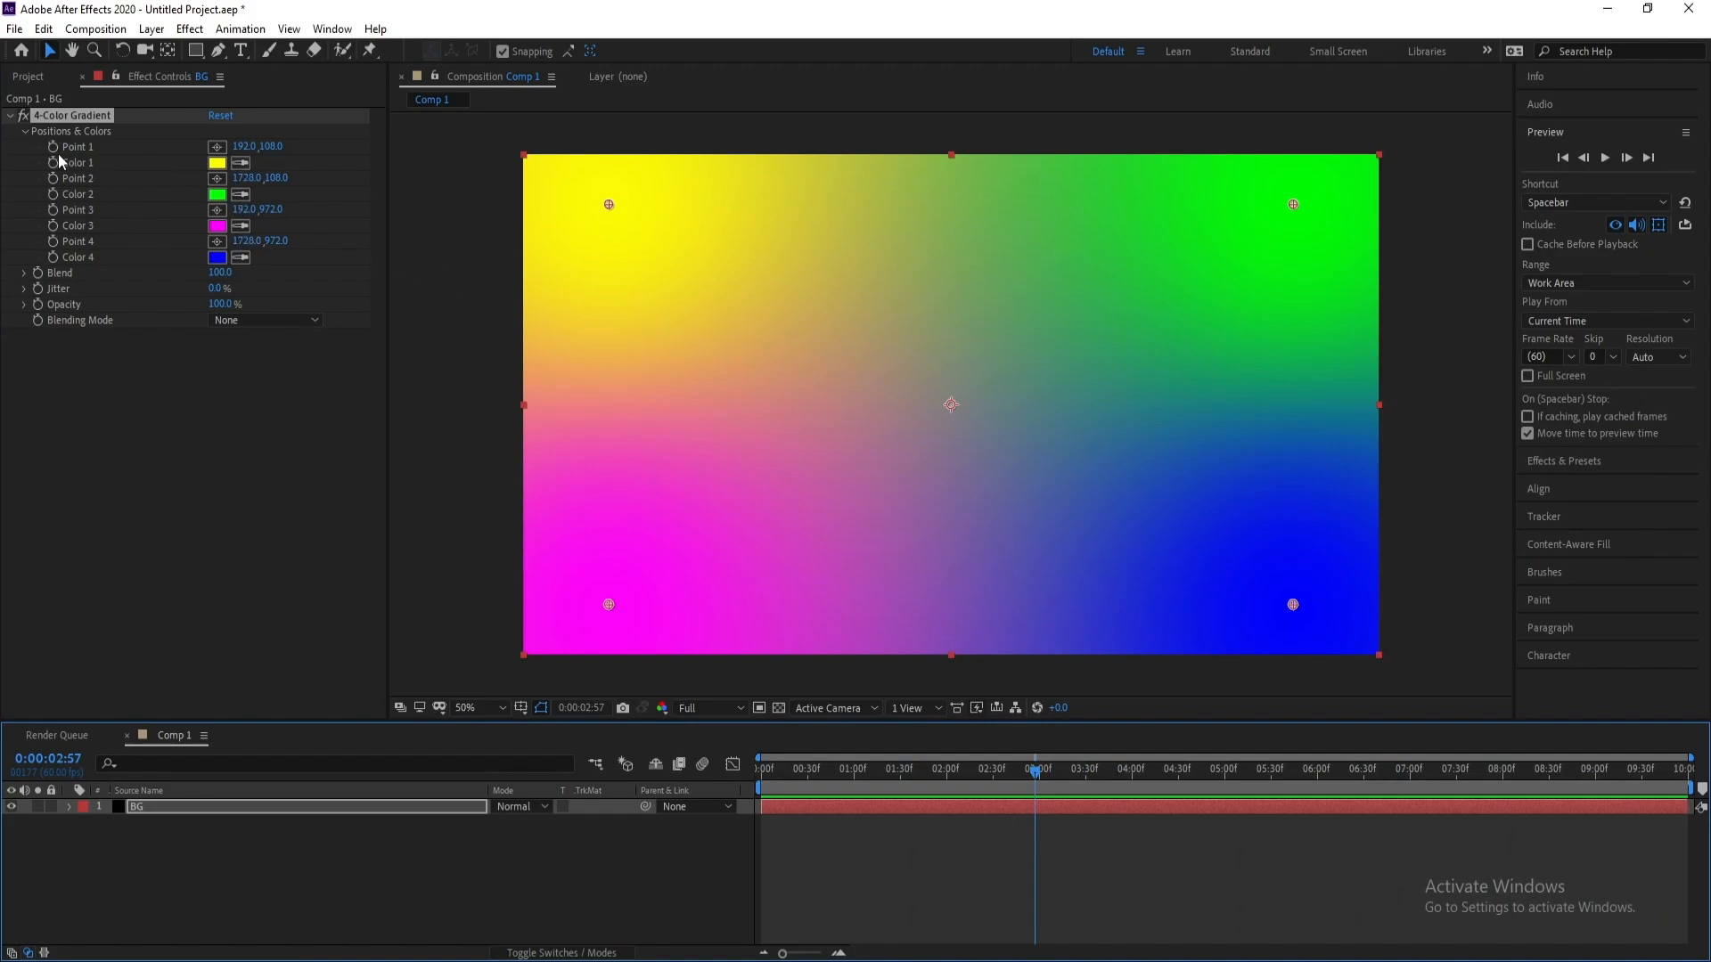
left_click_drag(1293, 204, 1031, 361)
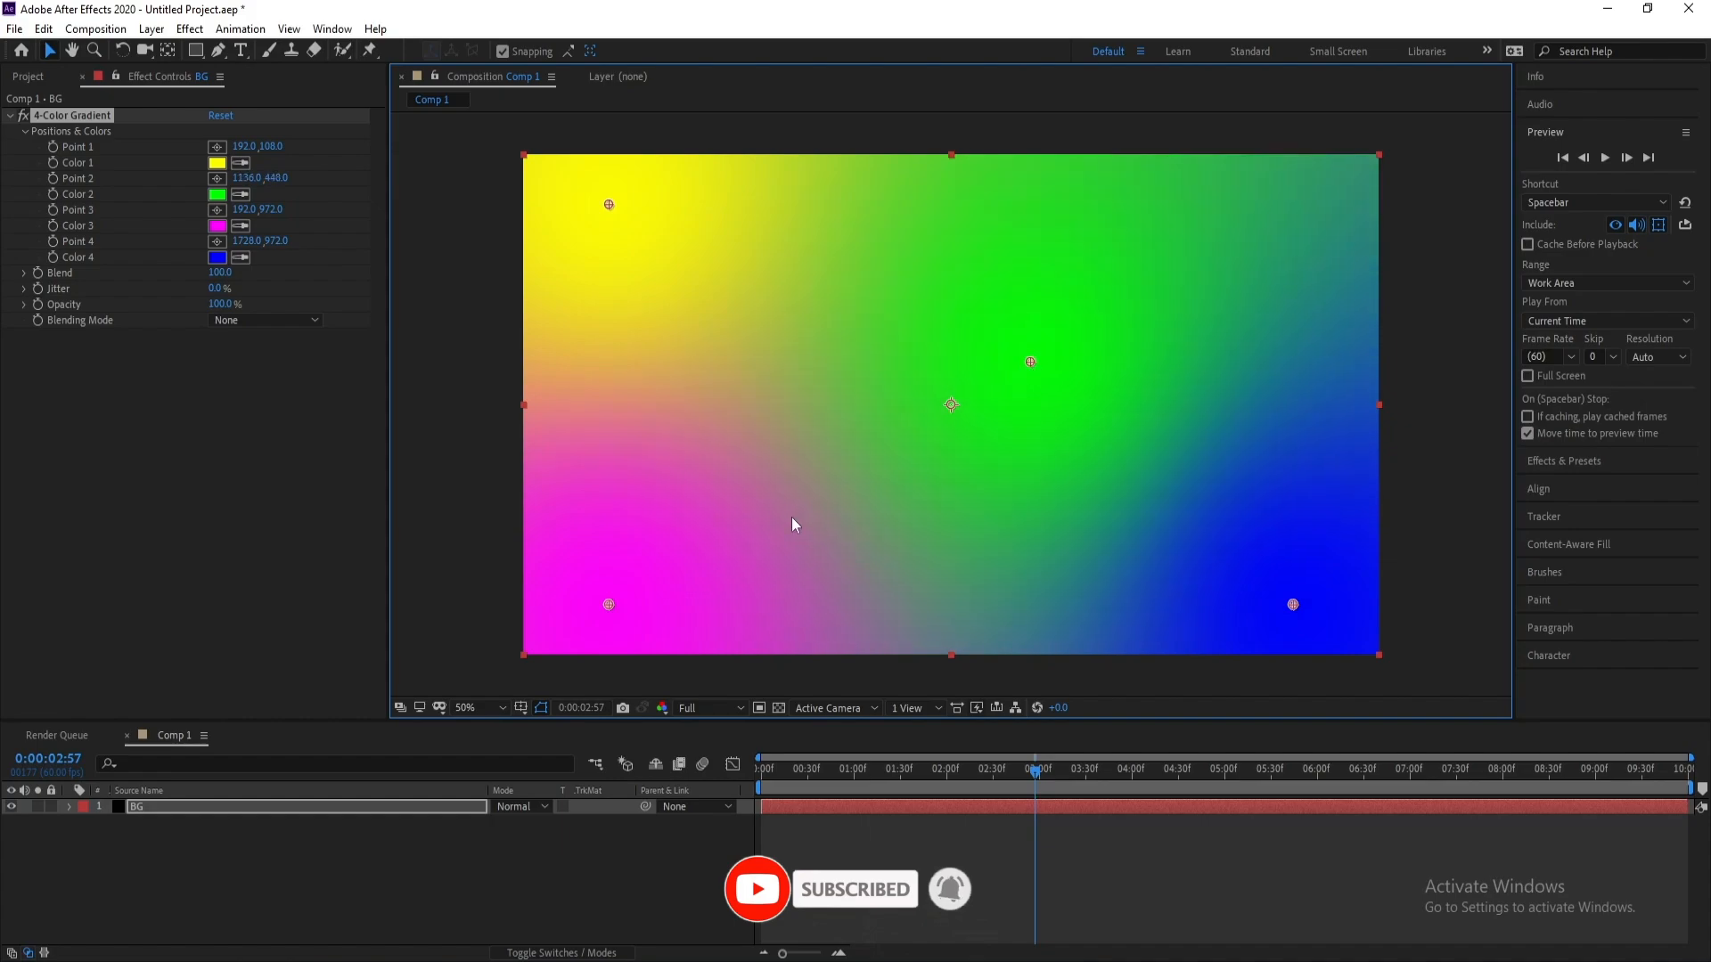
left_click_drag(612, 606, 878, 497)
left_click_drag(1301, 606, 1300, 541)
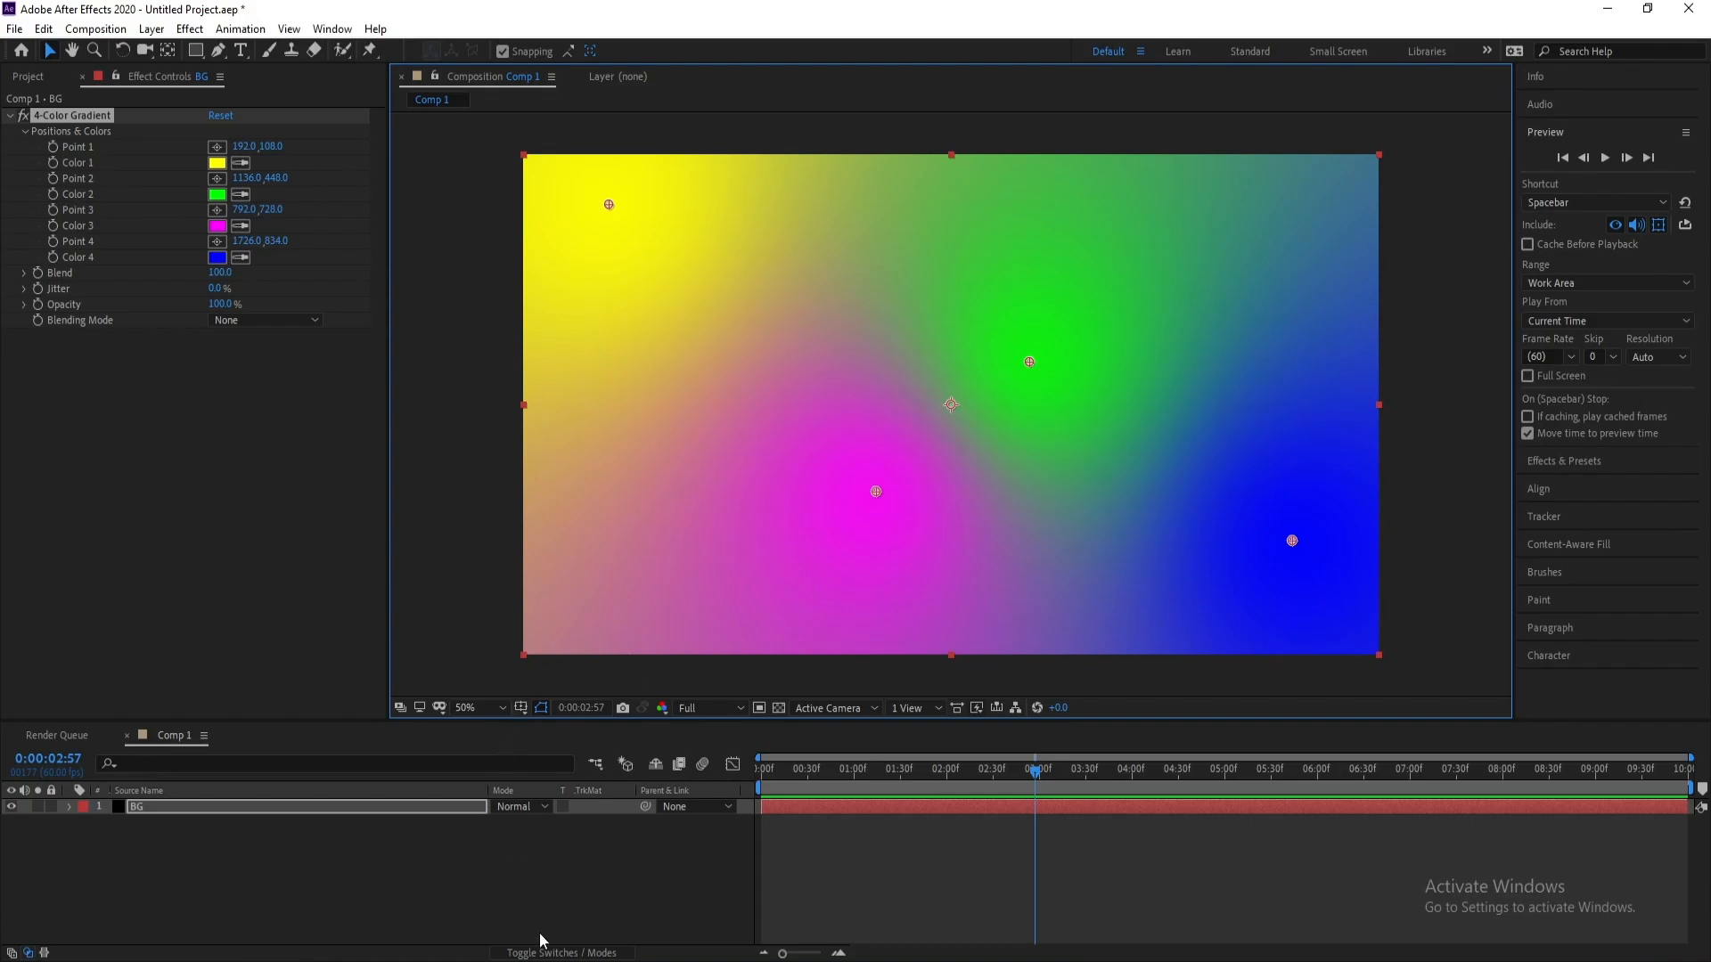
Copy the hex code E73395 from the Word document and apply it as the gradient's Color 1 in After Effects.
key("alt+Tab")
left_click_drag(613, 251, 489, 256)
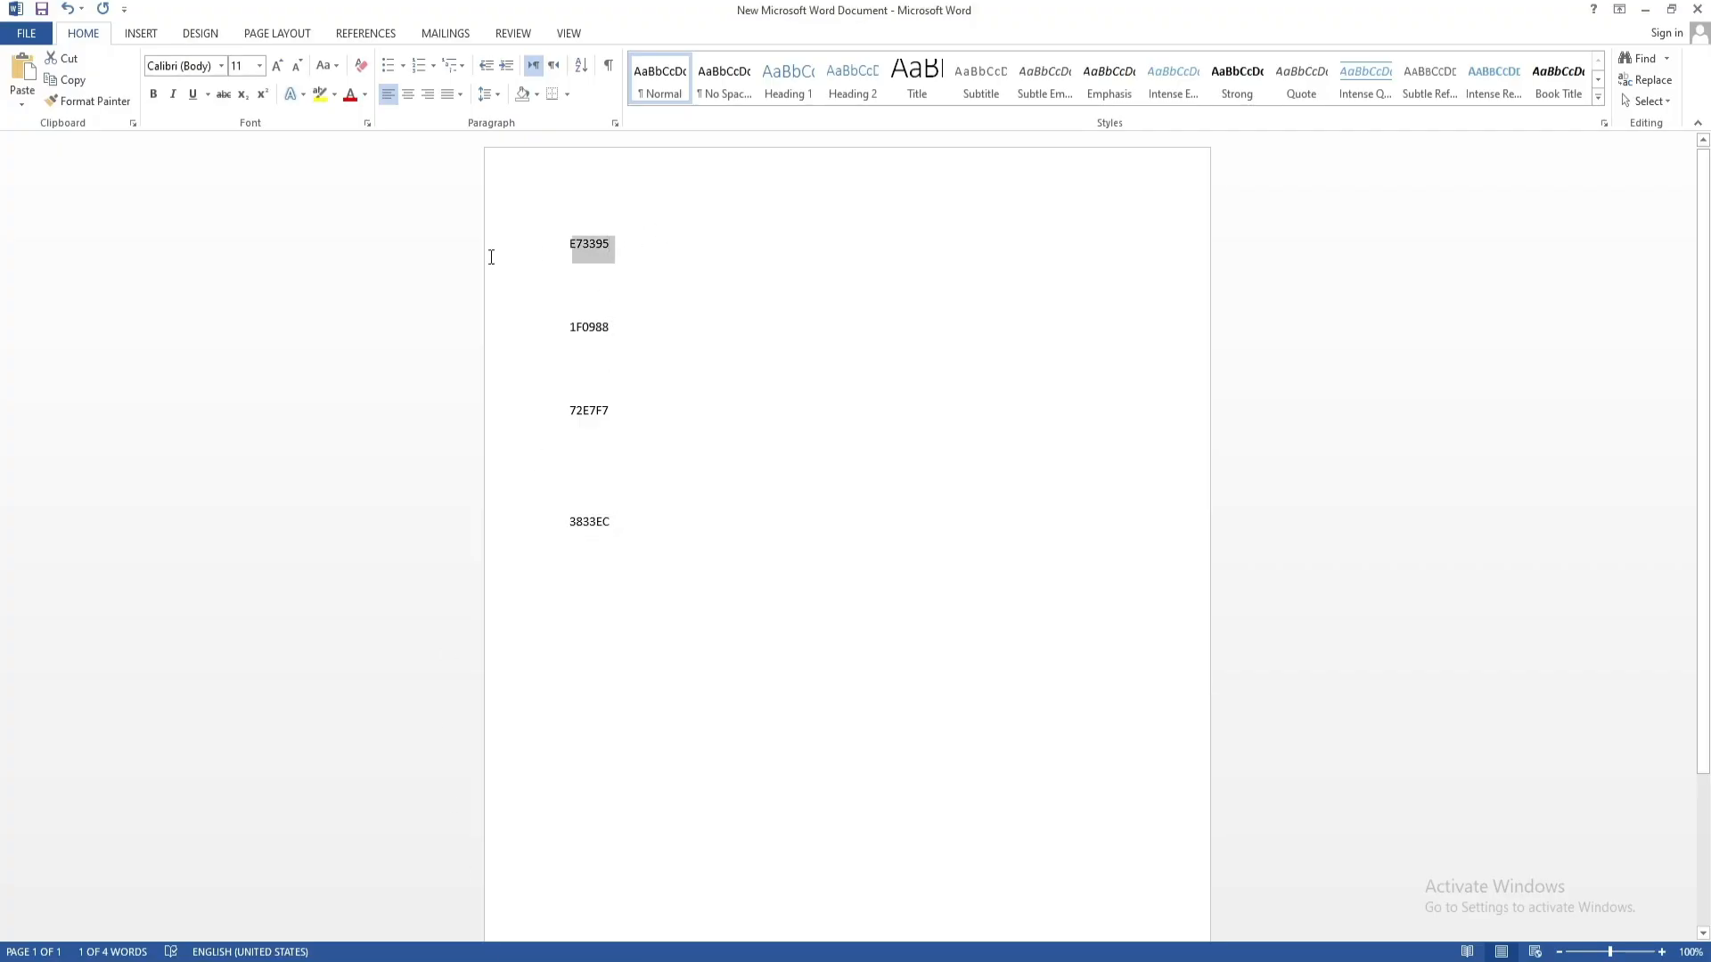
right_click(601, 258)
left_click(630, 286)
key("alt+Tab")
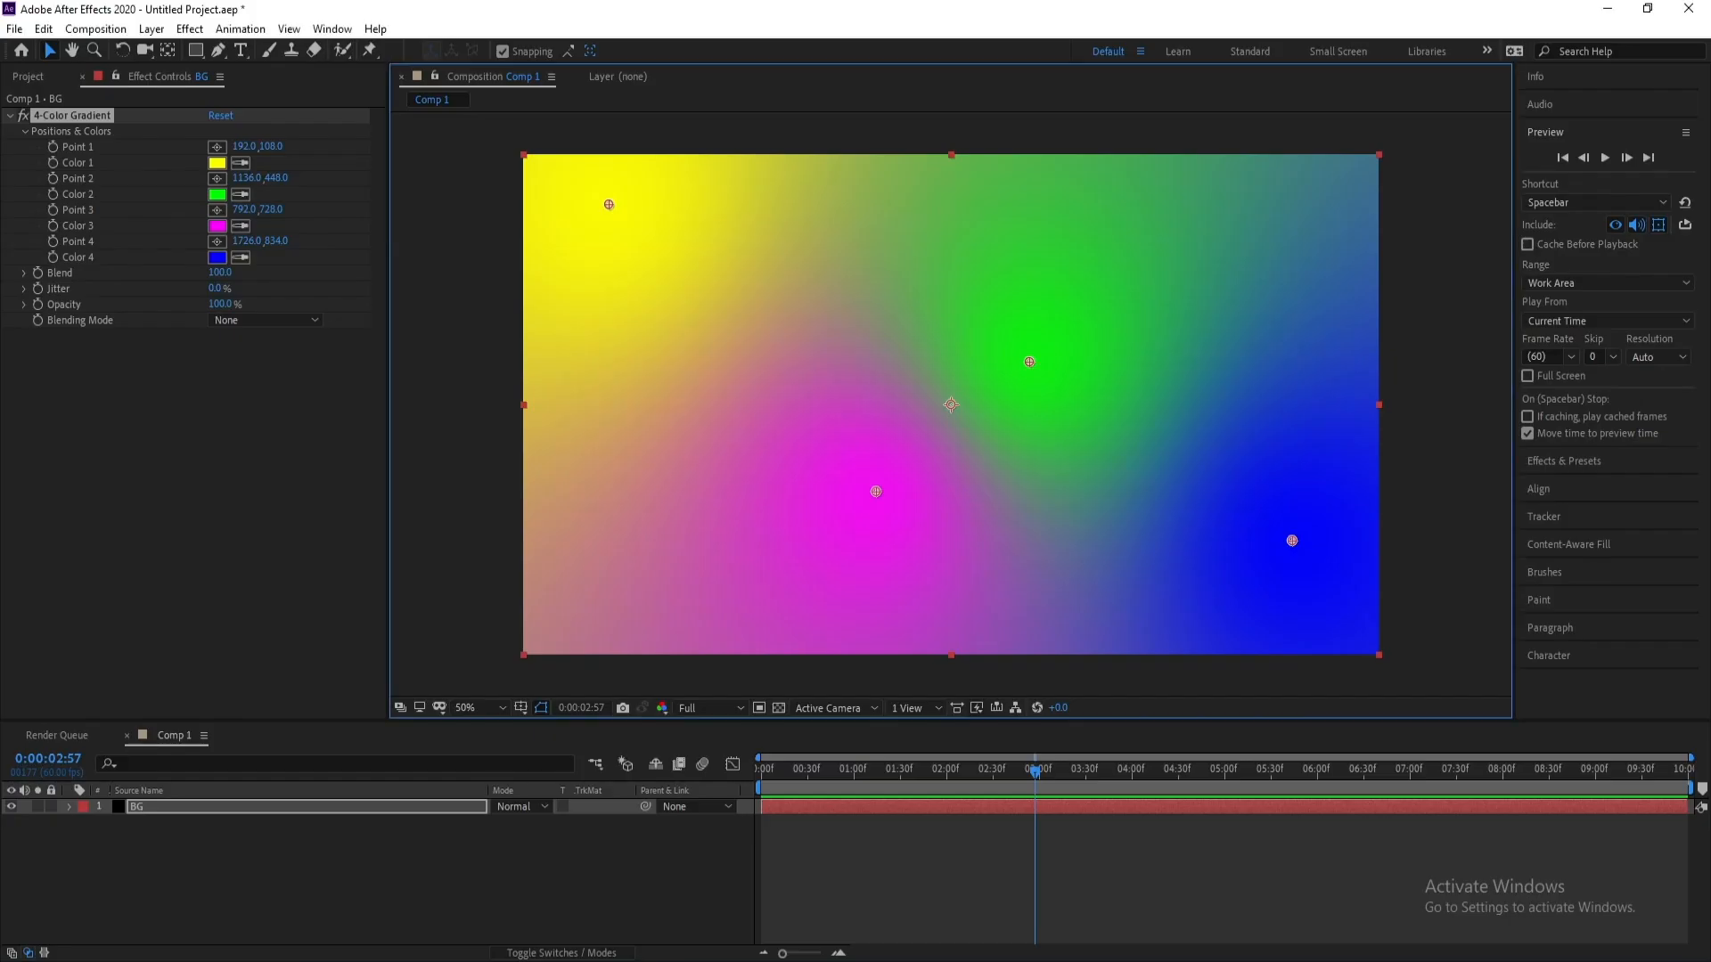
left_click(217, 163)
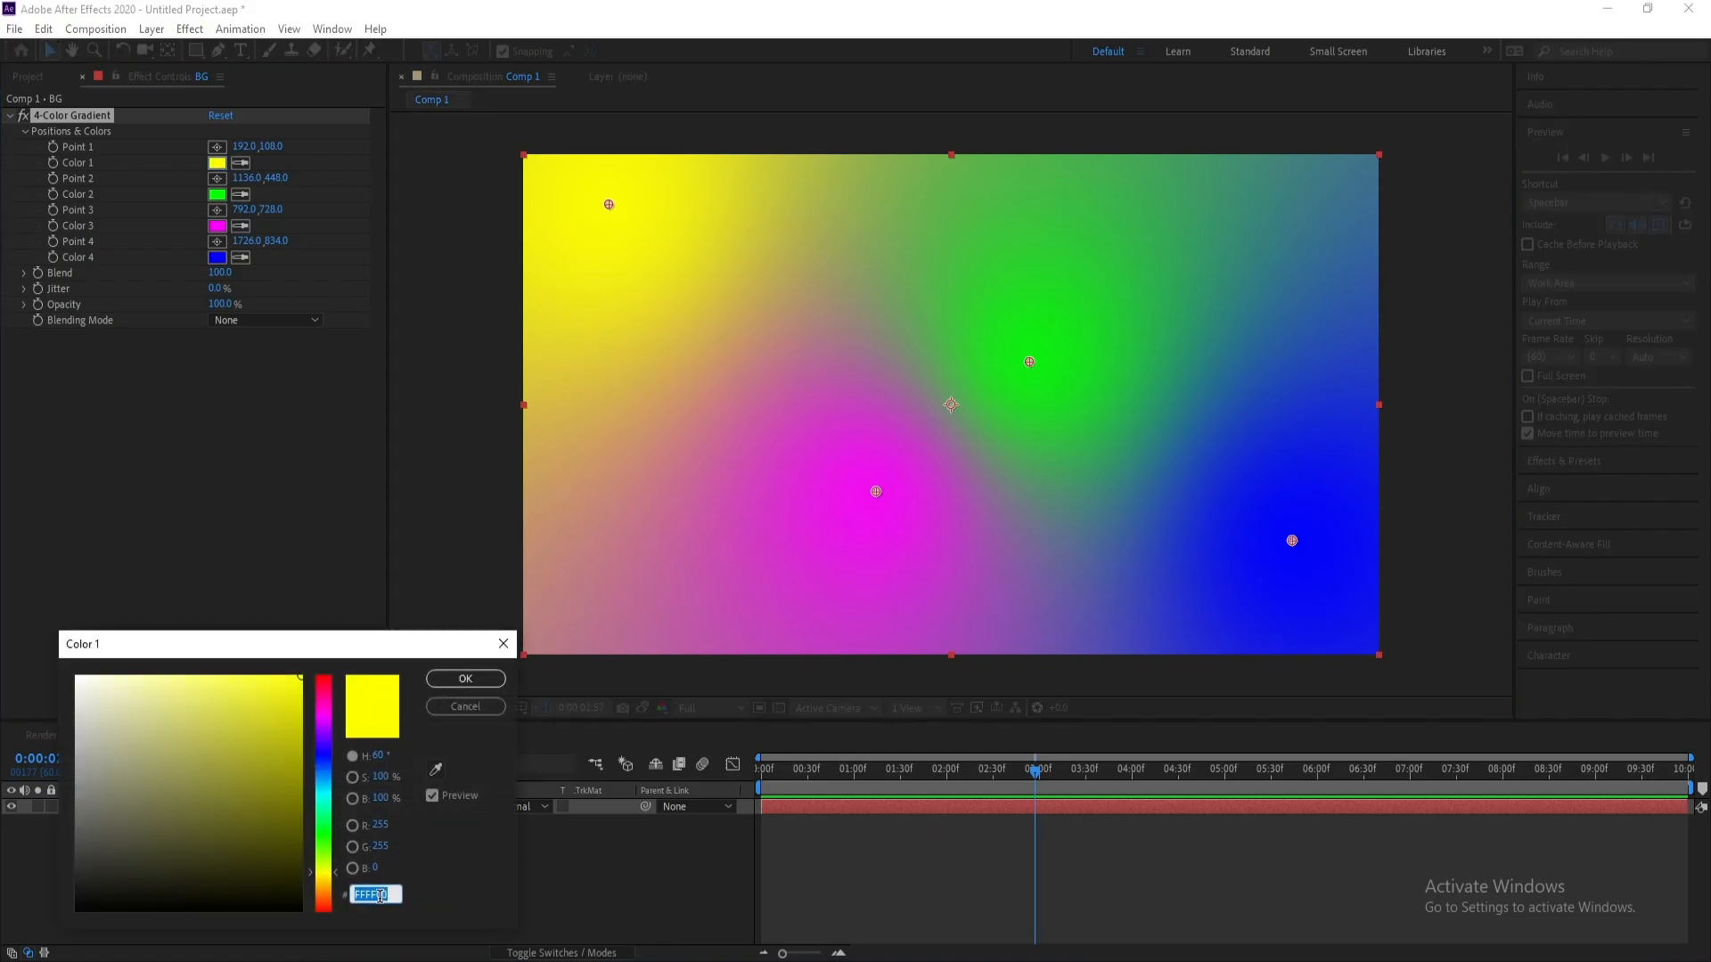
right_click(381, 895)
left_click(445, 718)
left_click(465, 678)
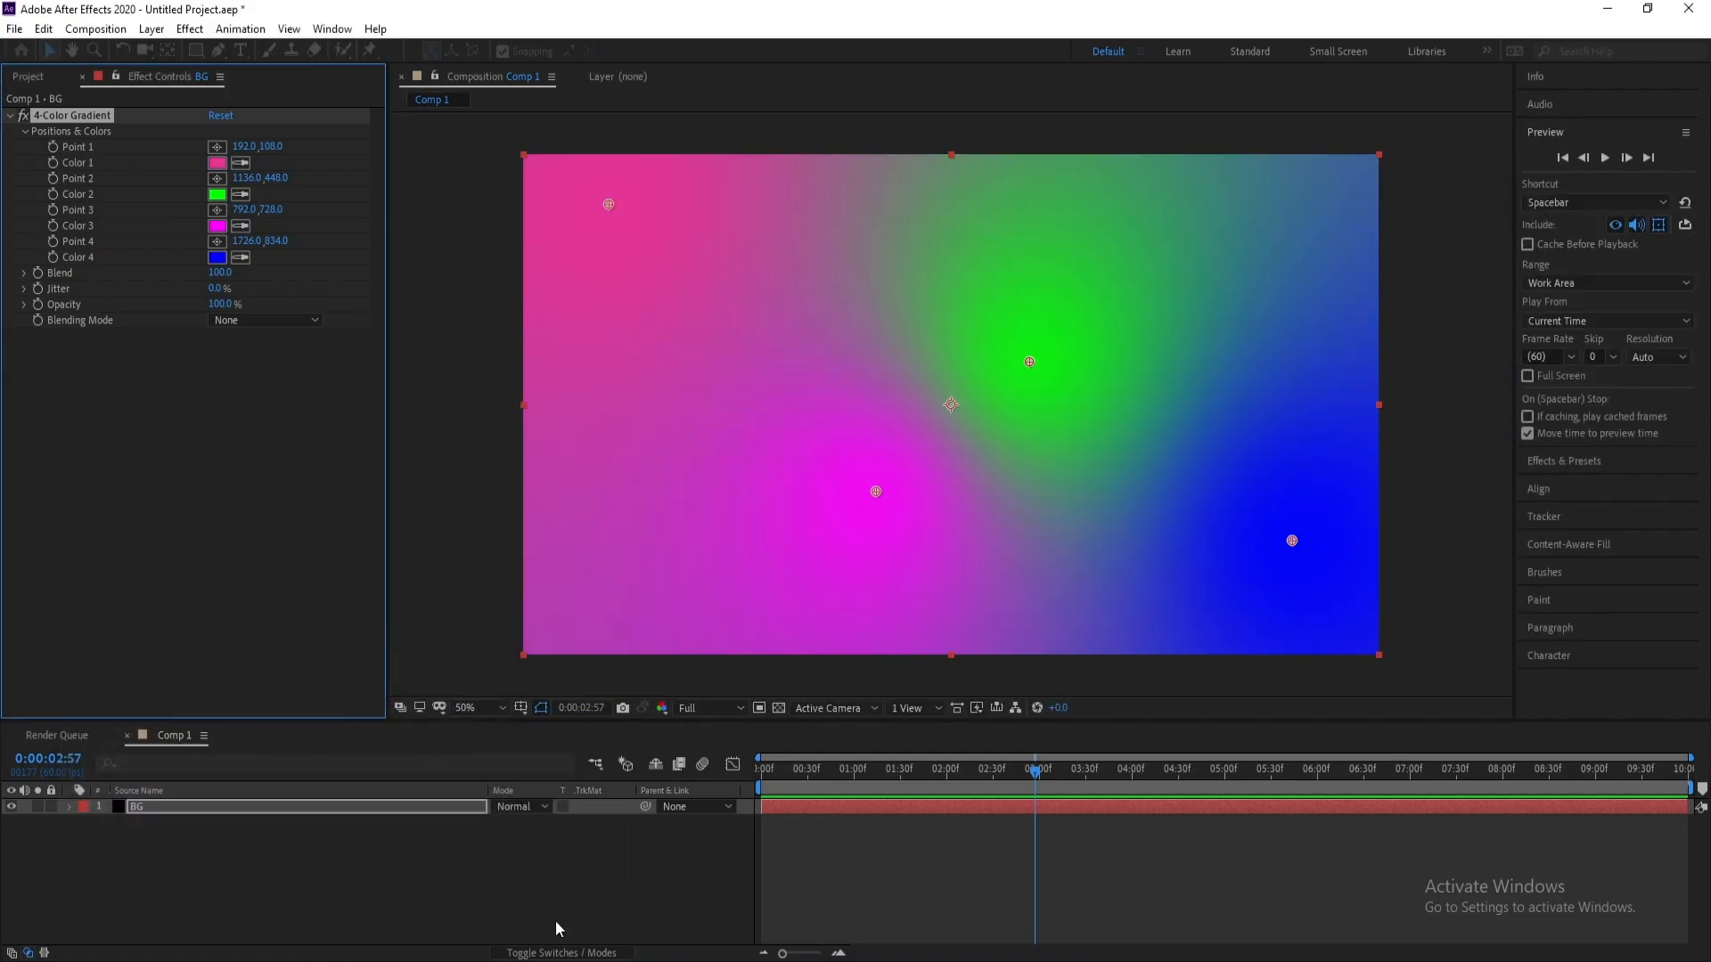
Copy the hex code 1F0988 from the Word document and apply it as the gradient's Color 2 in After Effects.
key("alt+Tab")
double_click(592, 328)
right_click(589, 330)
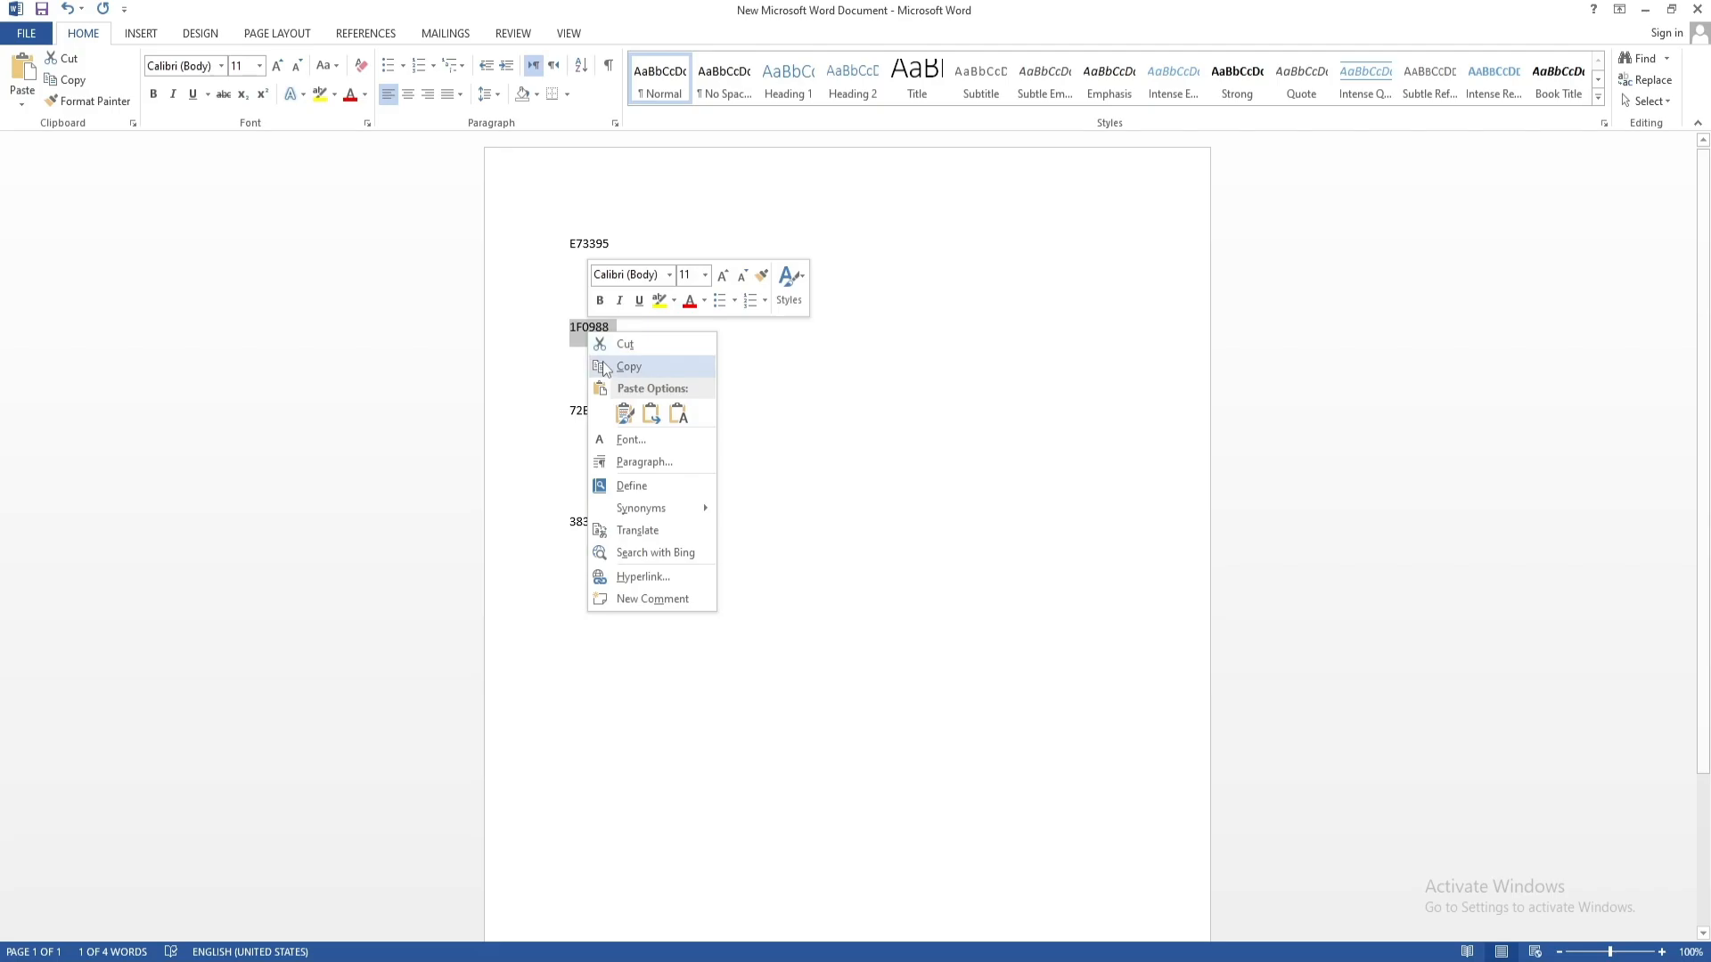
left_click(604, 367)
key("alt+Tab")
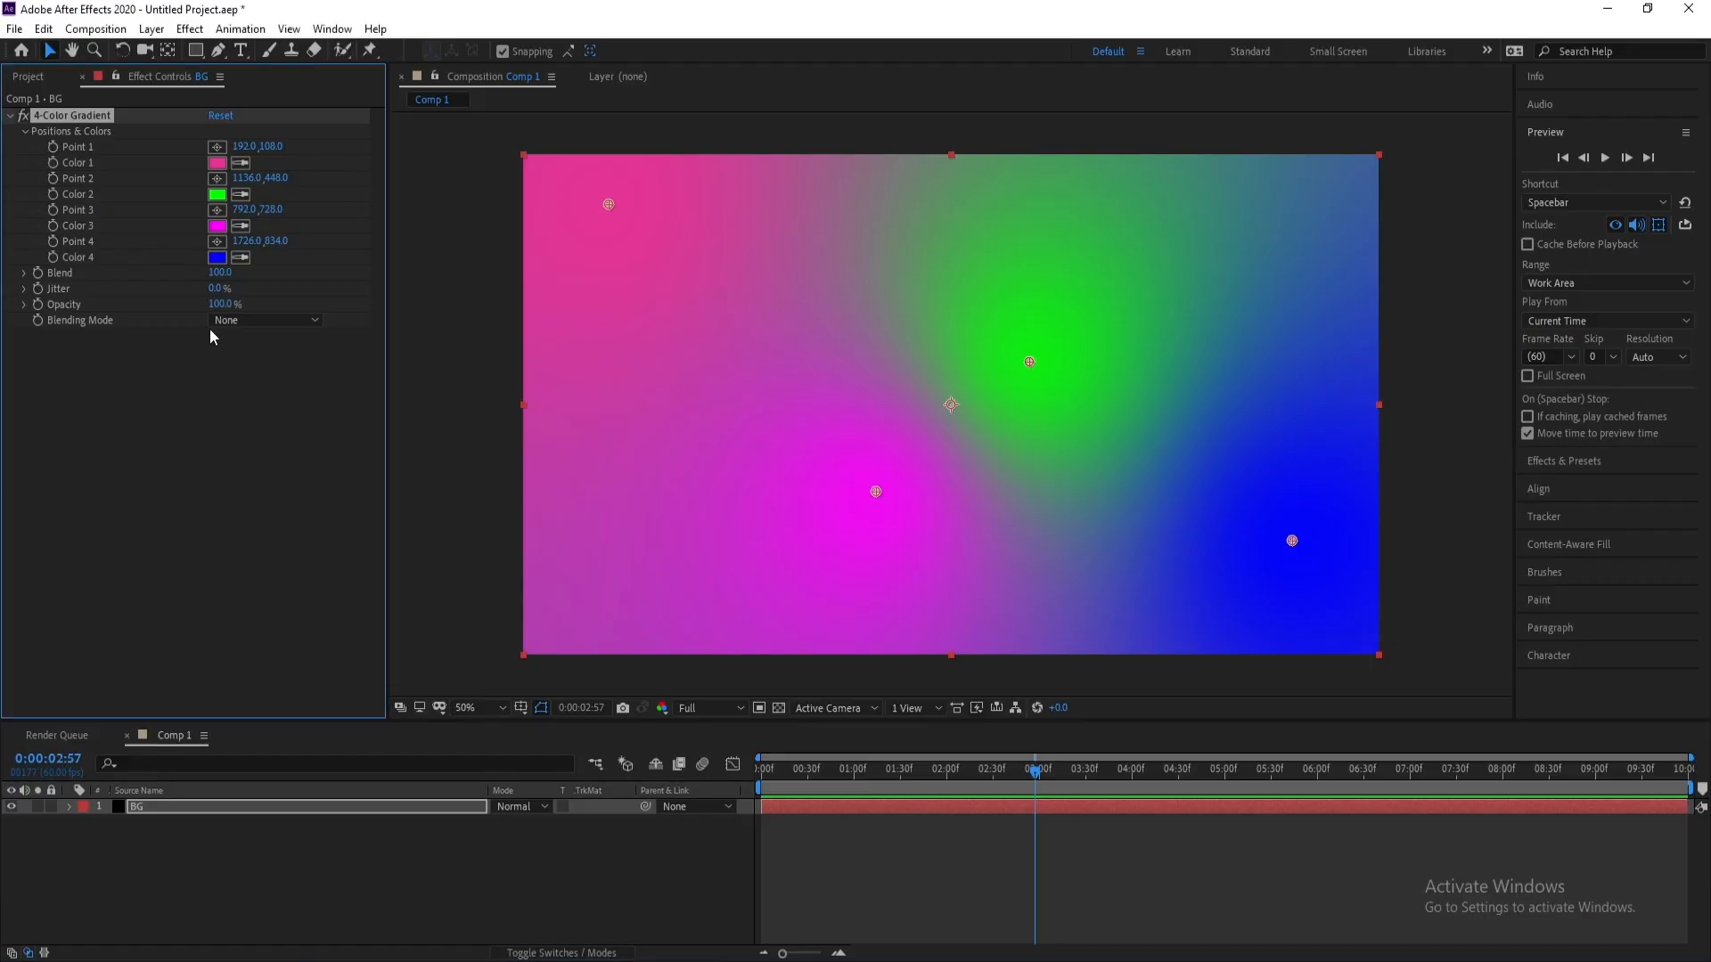
left_click(217, 194)
right_click(368, 894)
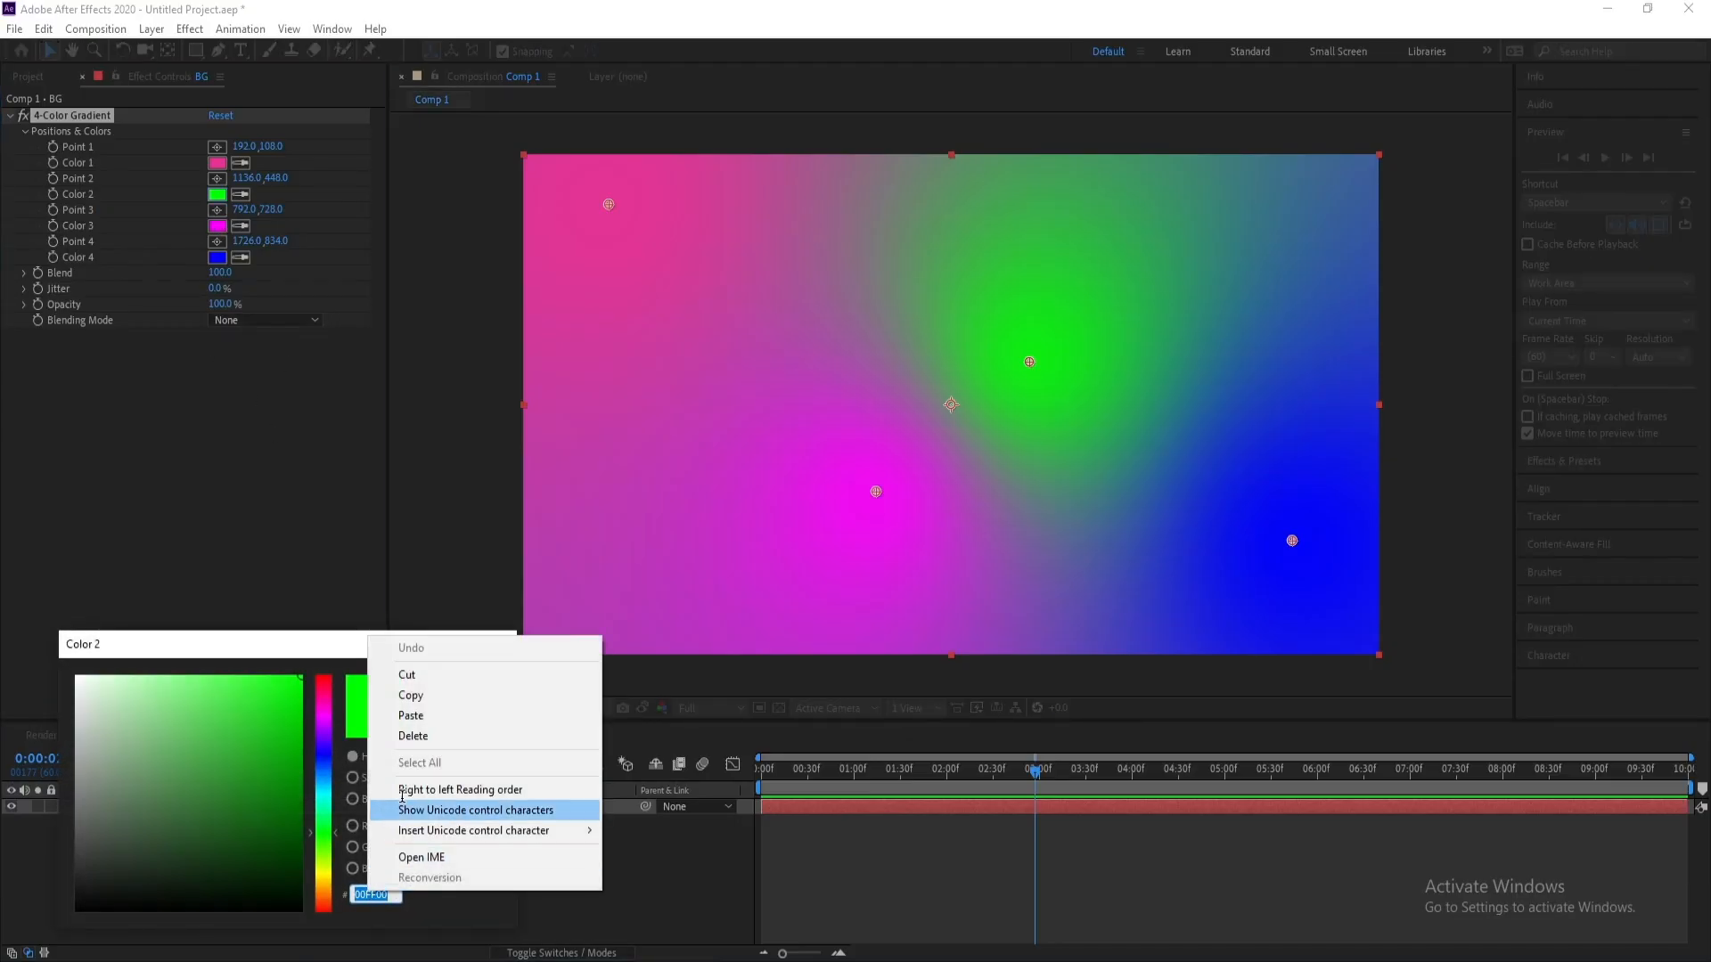
left_click(419, 715)
left_click(466, 679)
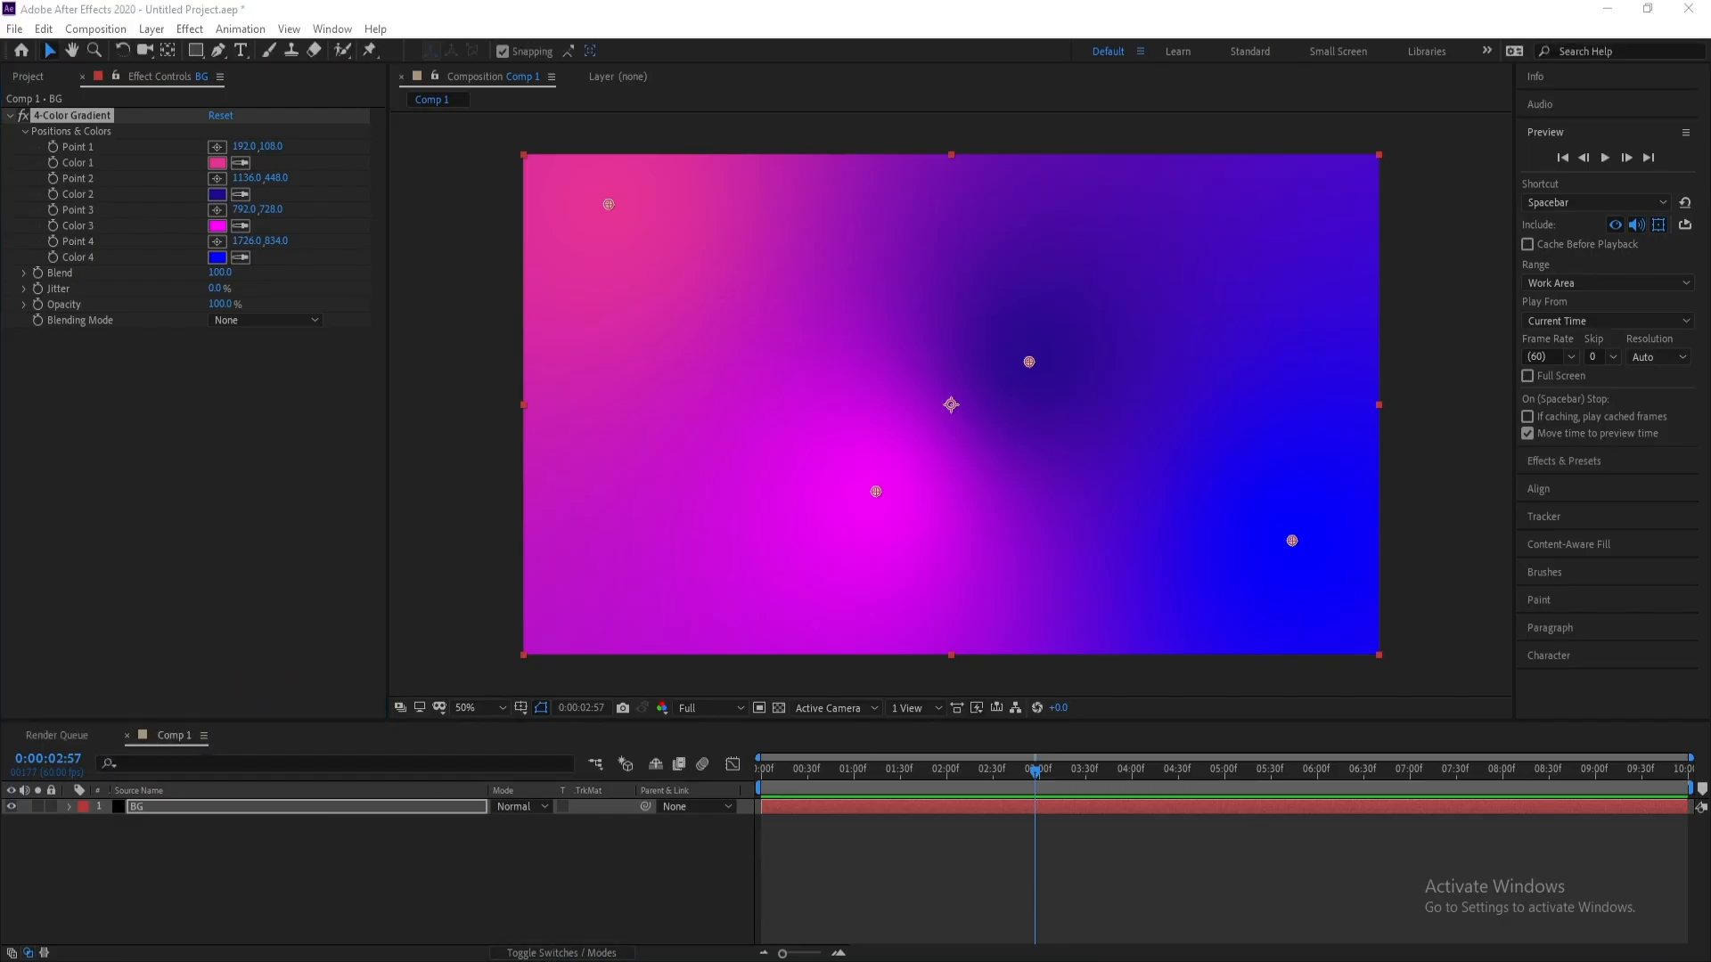
Copy the hex code 72E7F7 from the Word document and apply it as the gradient's Color 3 in After Effects.
key("alt+Tab")
double_click(595, 414)
right_click(600, 419)
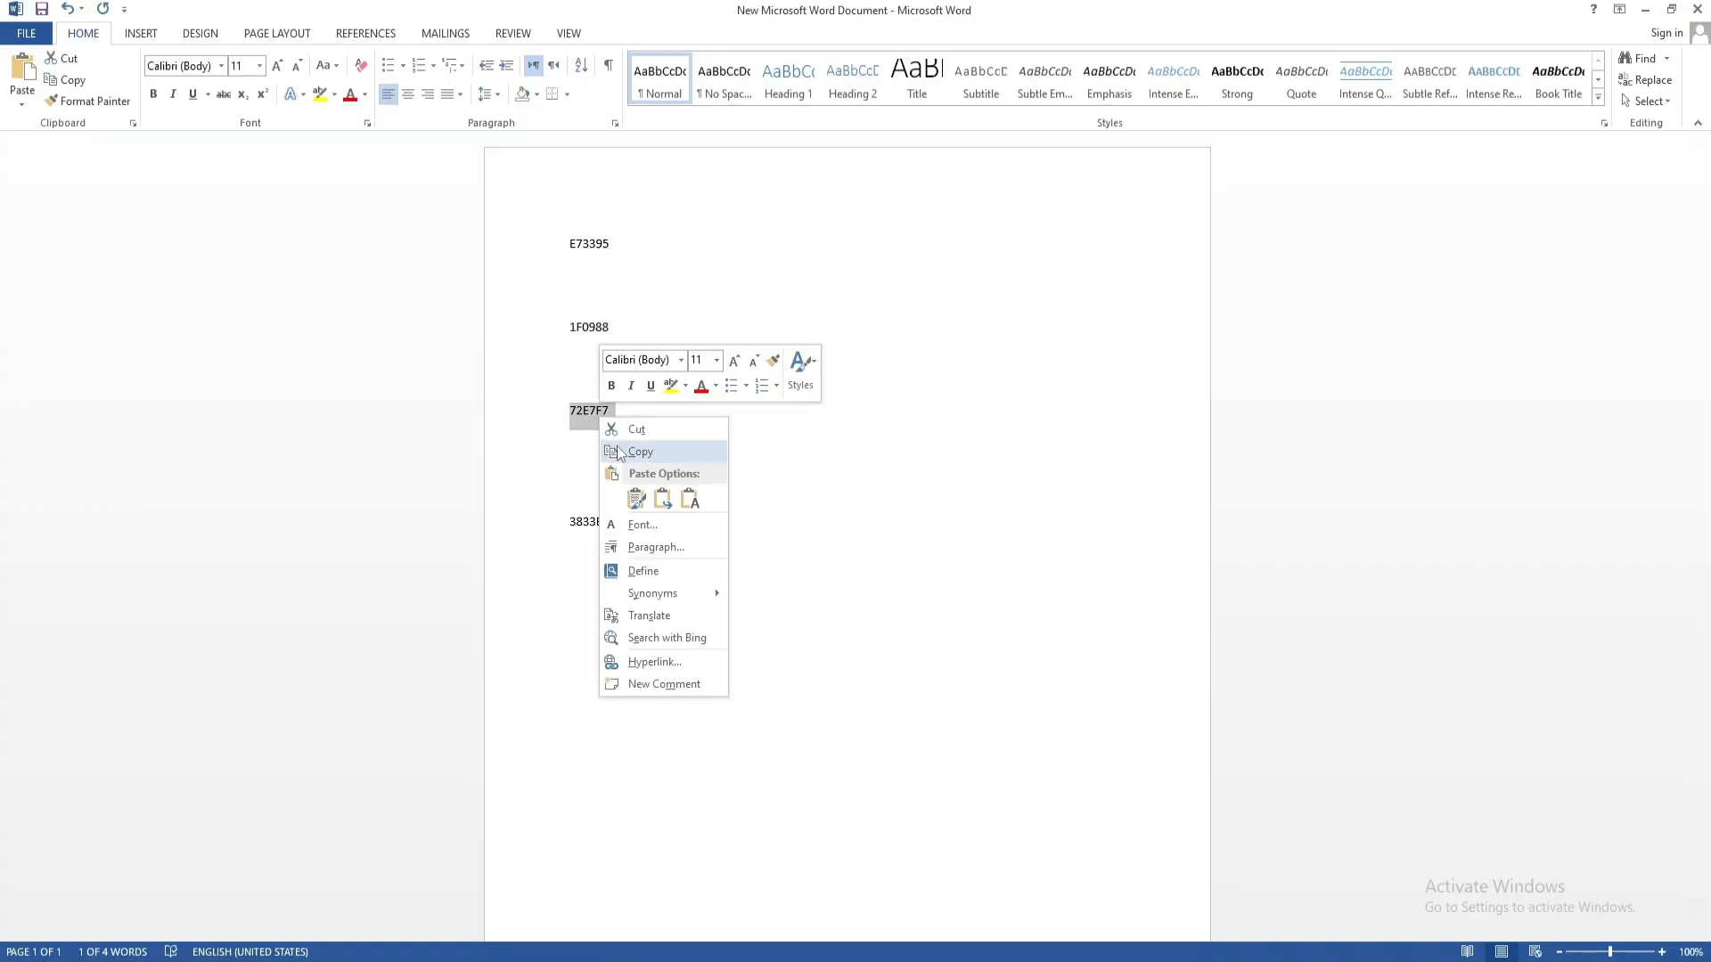
left_click(628, 470)
key("alt+Tab")
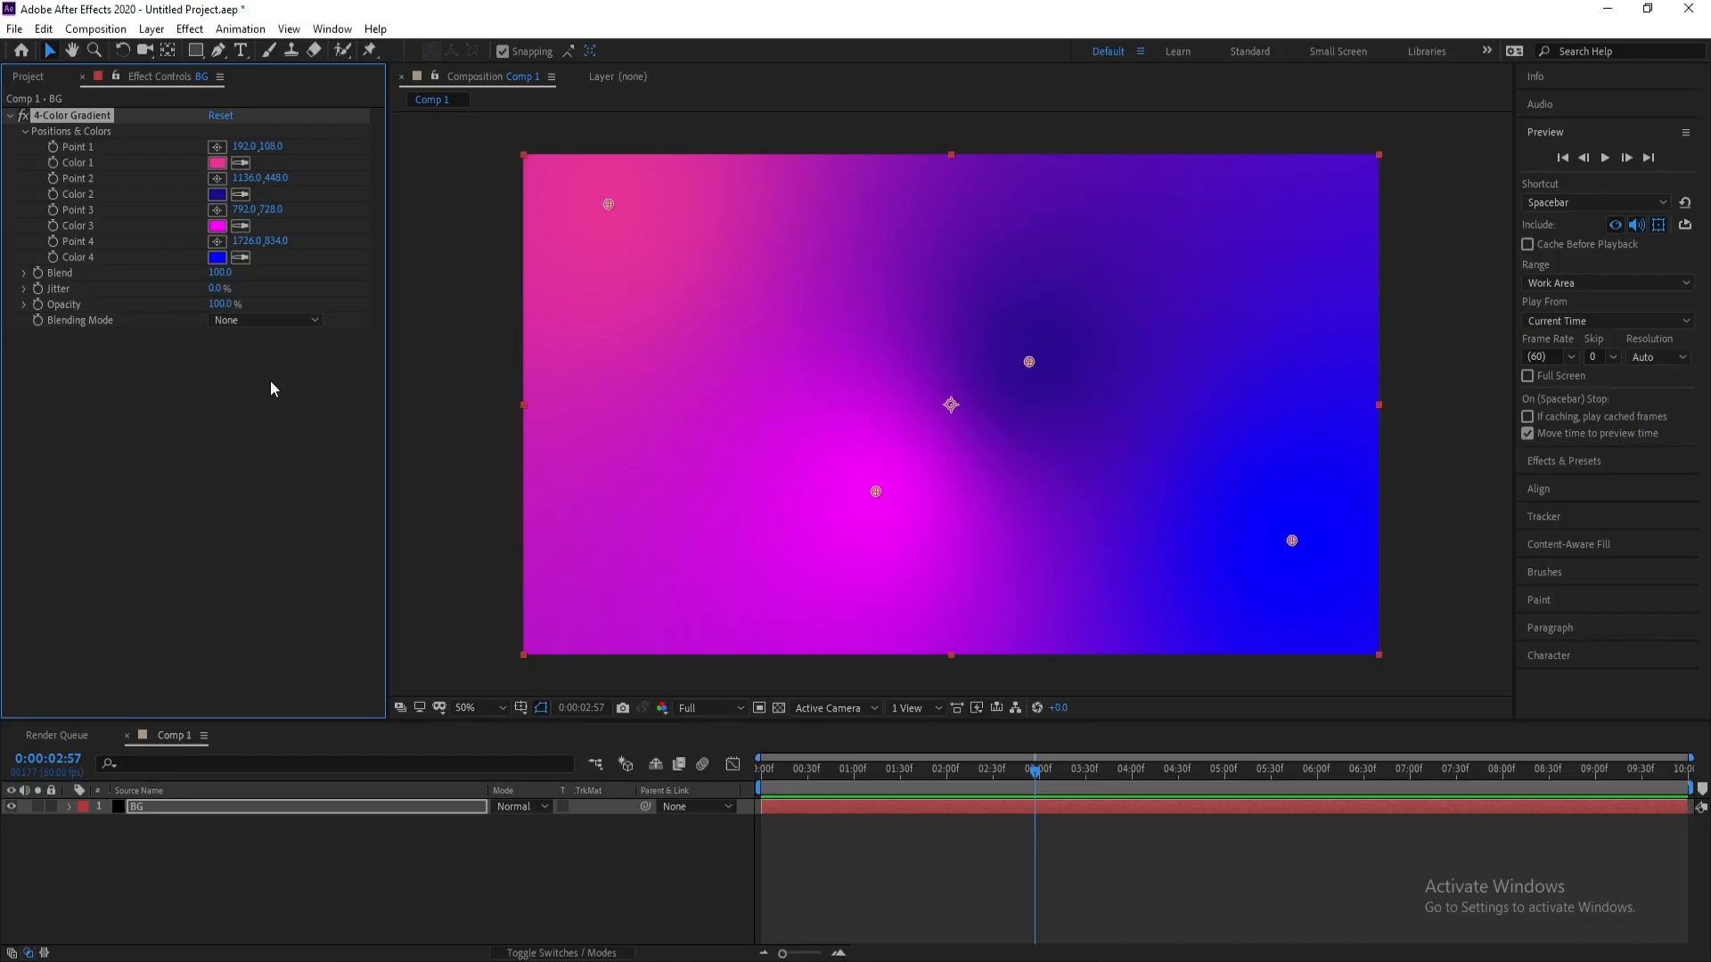
left_click(219, 228)
right_click(376, 896)
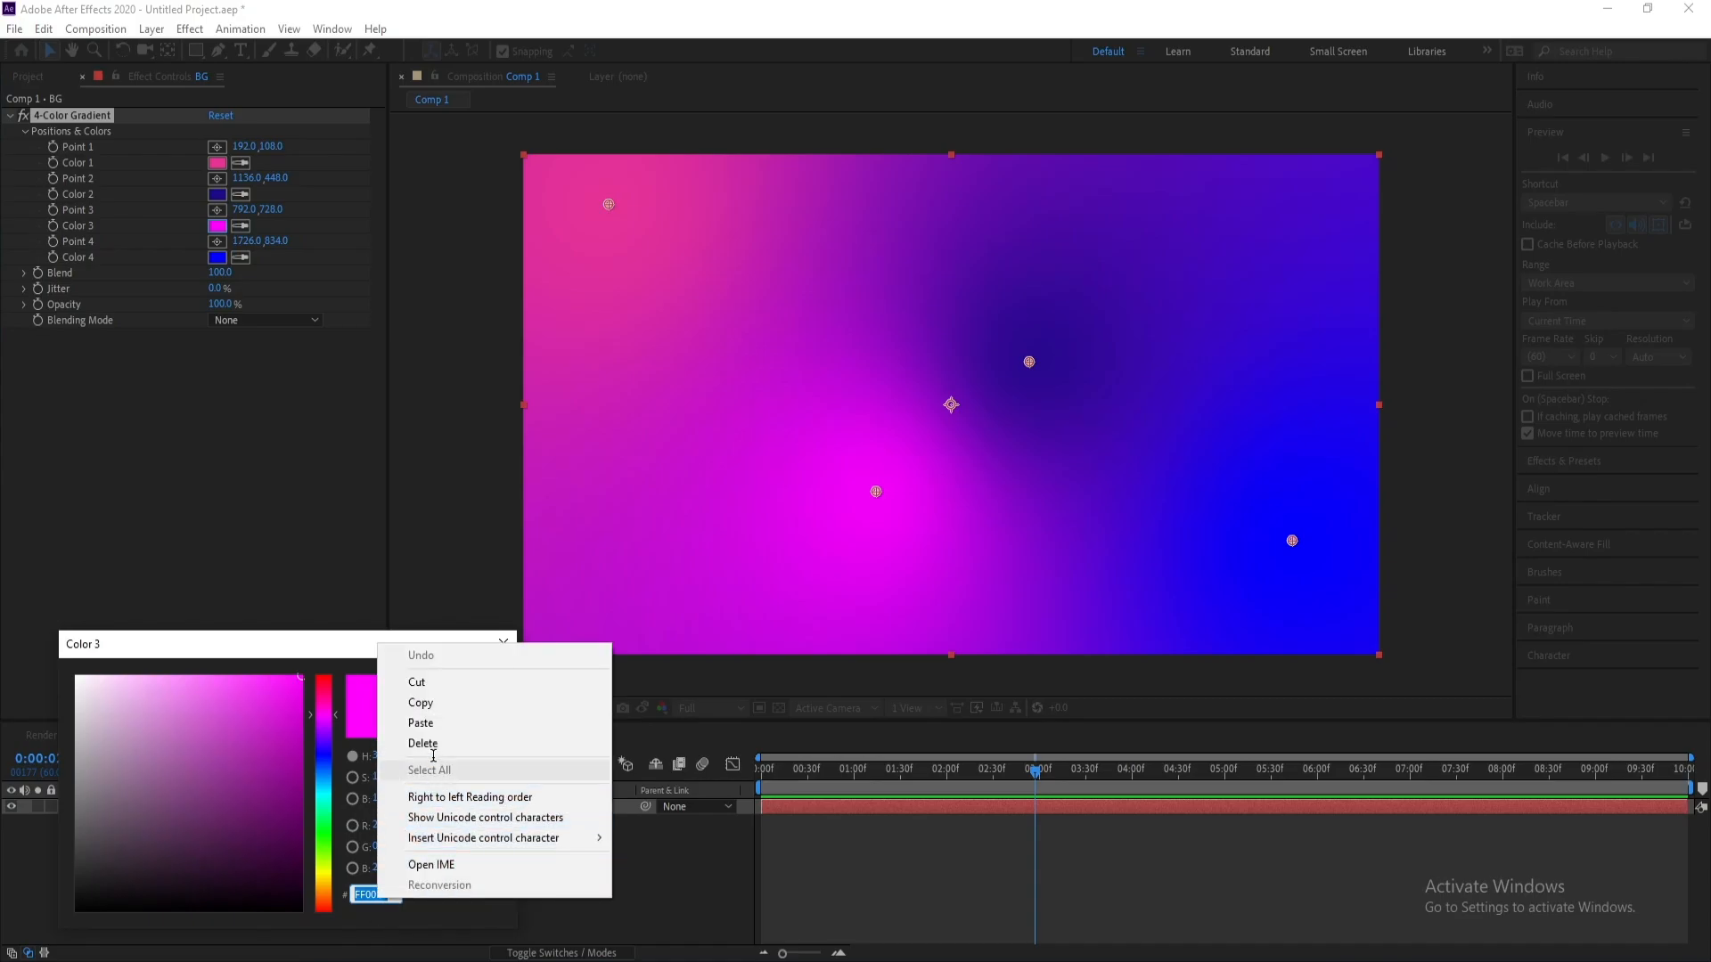
left_click(422, 723)
left_click(459, 679)
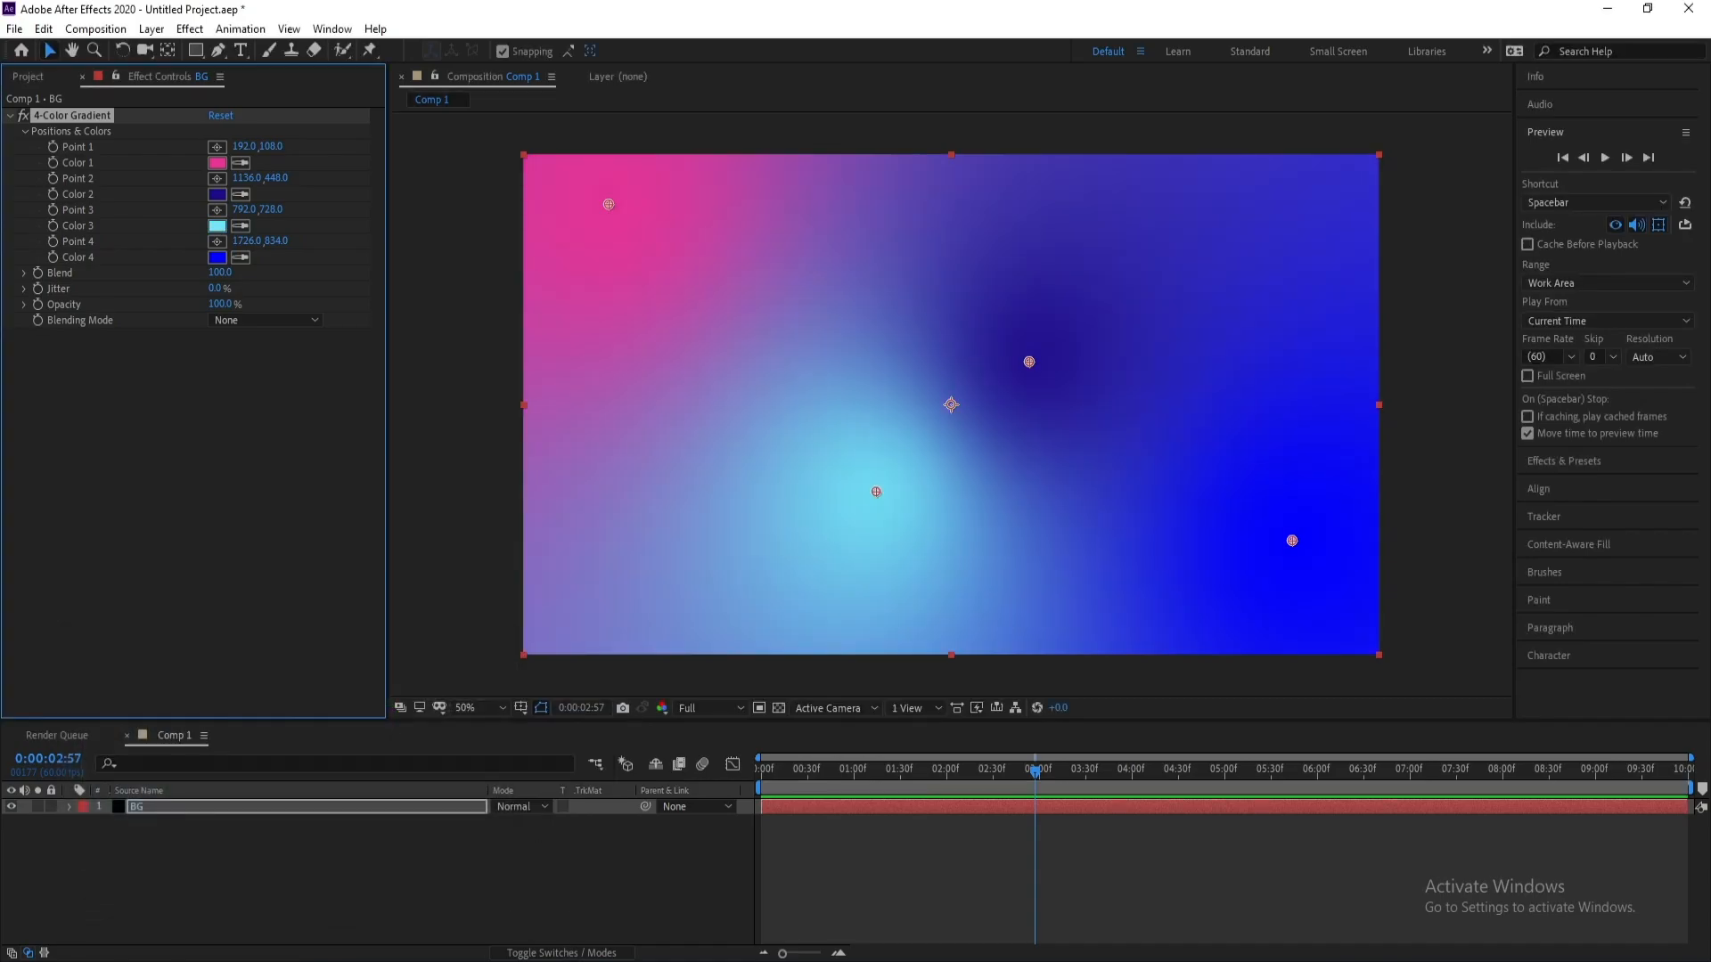
Copy the hex code 3833EC from the Word document and apply it as the gradient's Color 4 in After Effects.
key("alt+Tab")
double_click(588, 522)
right_click(581, 530)
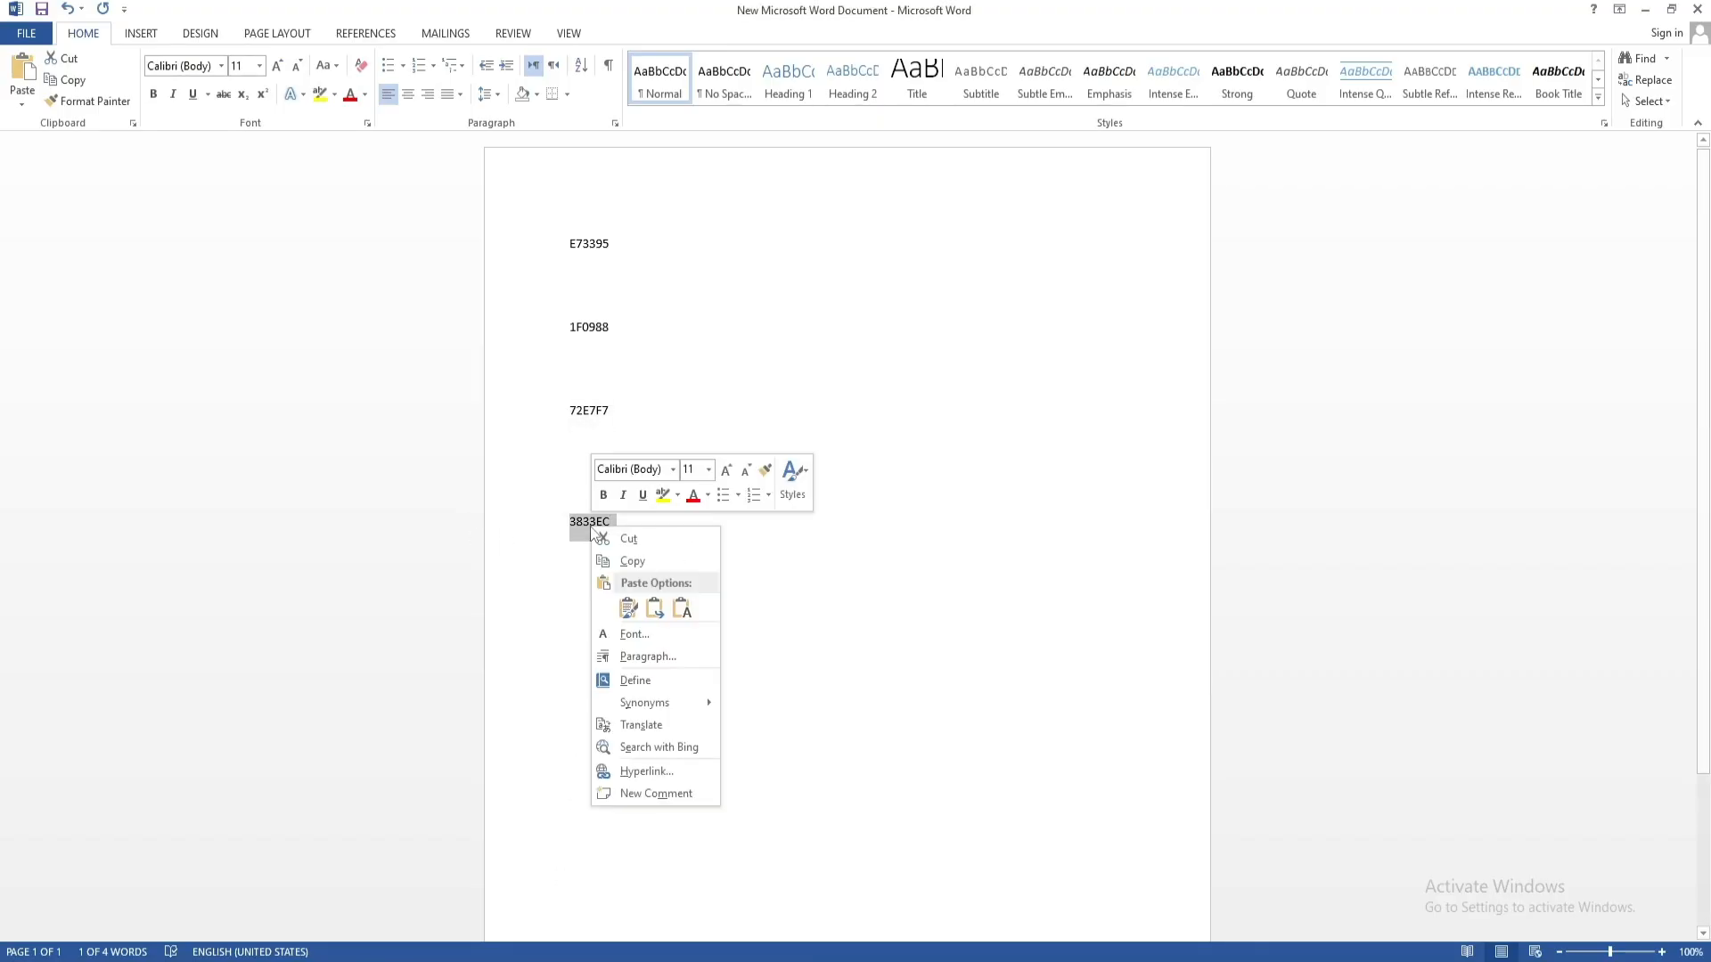
left_click(623, 558)
key("alt+Tab")
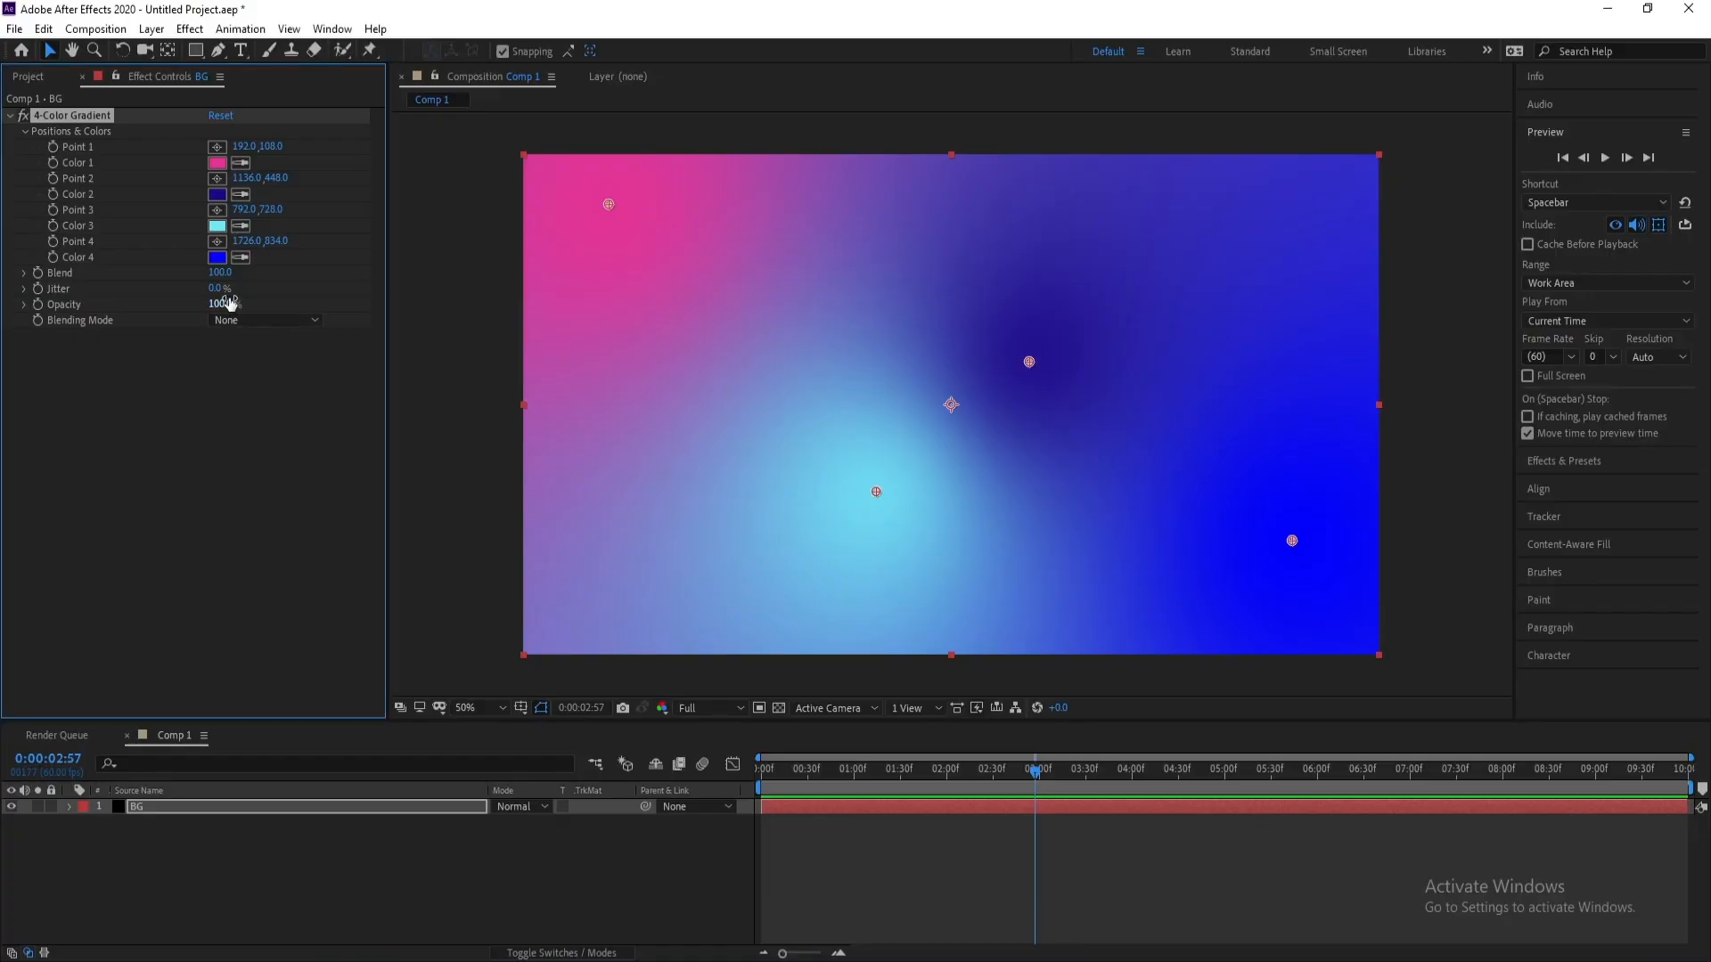
left_click(216, 258)
right_click(370, 894)
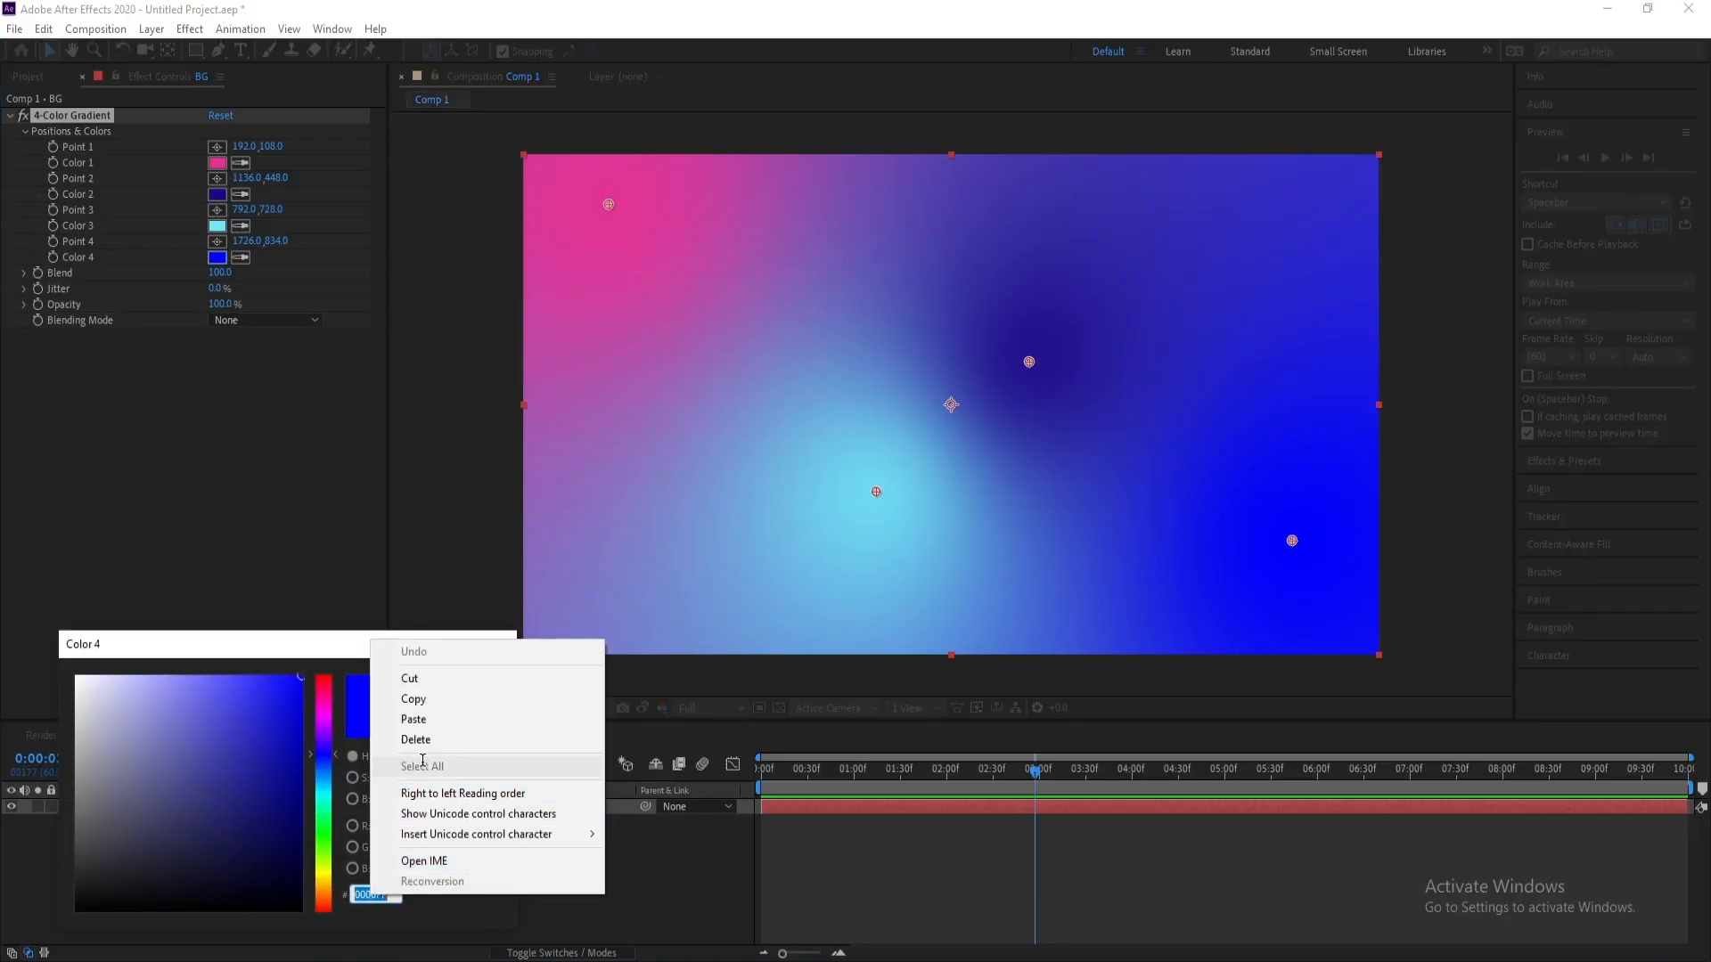
left_click(423, 723)
left_click(465, 679)
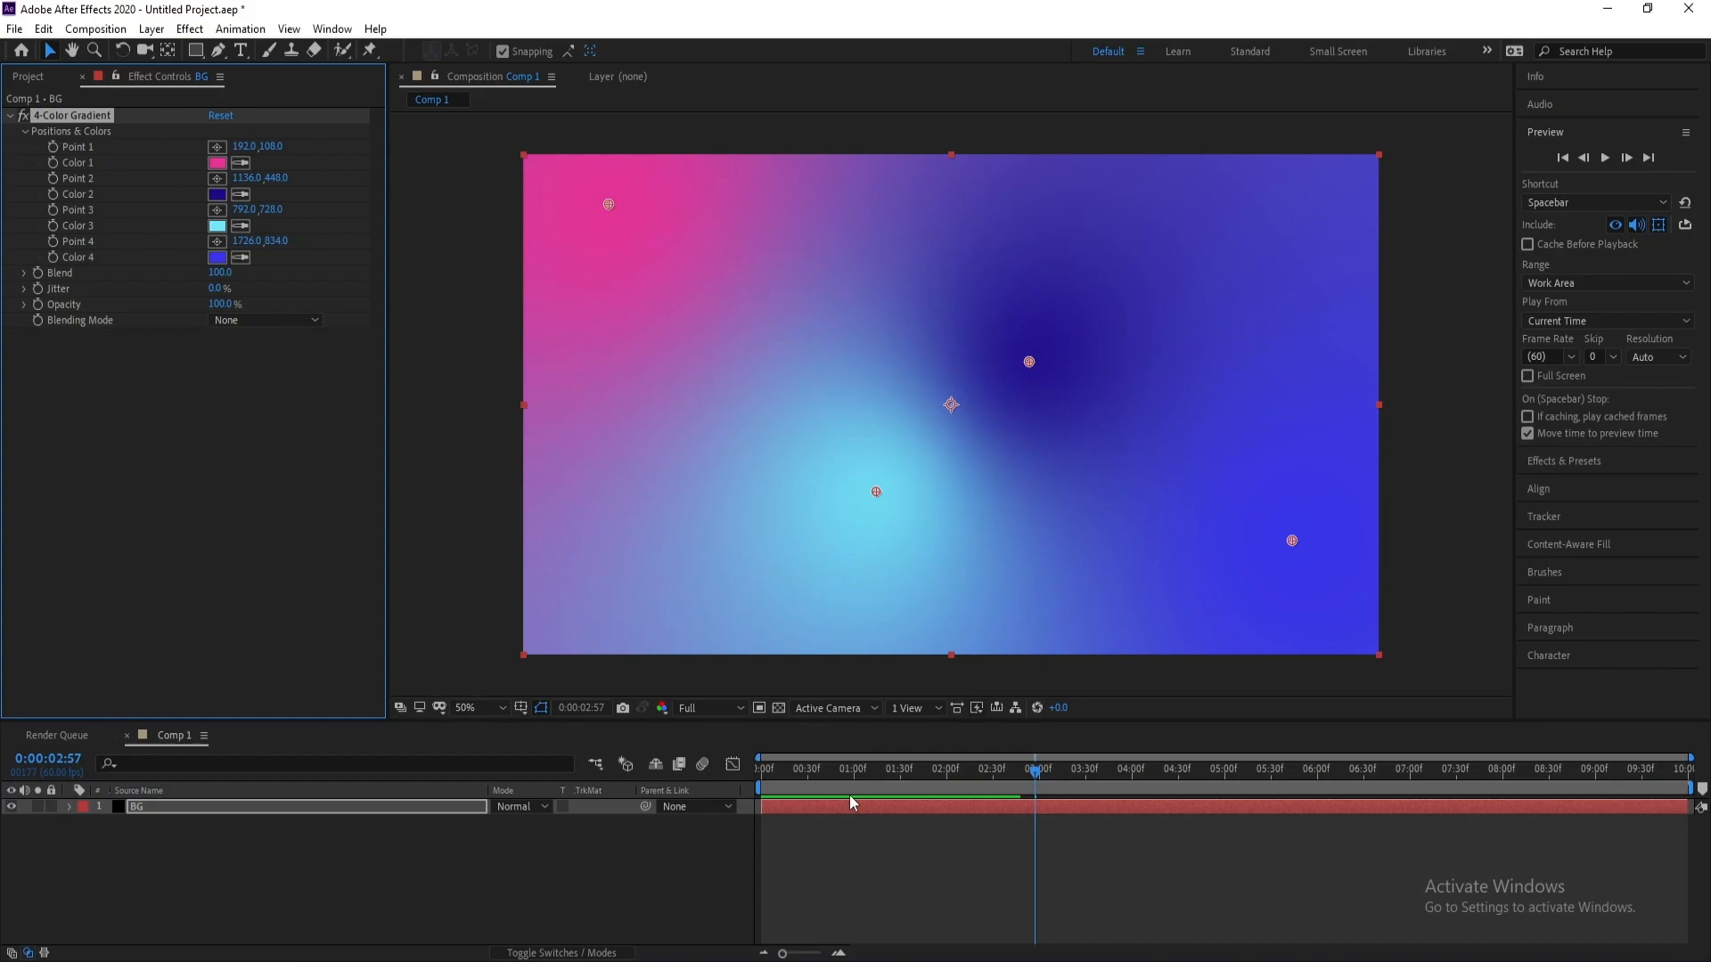
Change the gradient's Color 3 to a saturated turquoise, 14FFD6.
left_click_drag(762, 772, 973, 774)
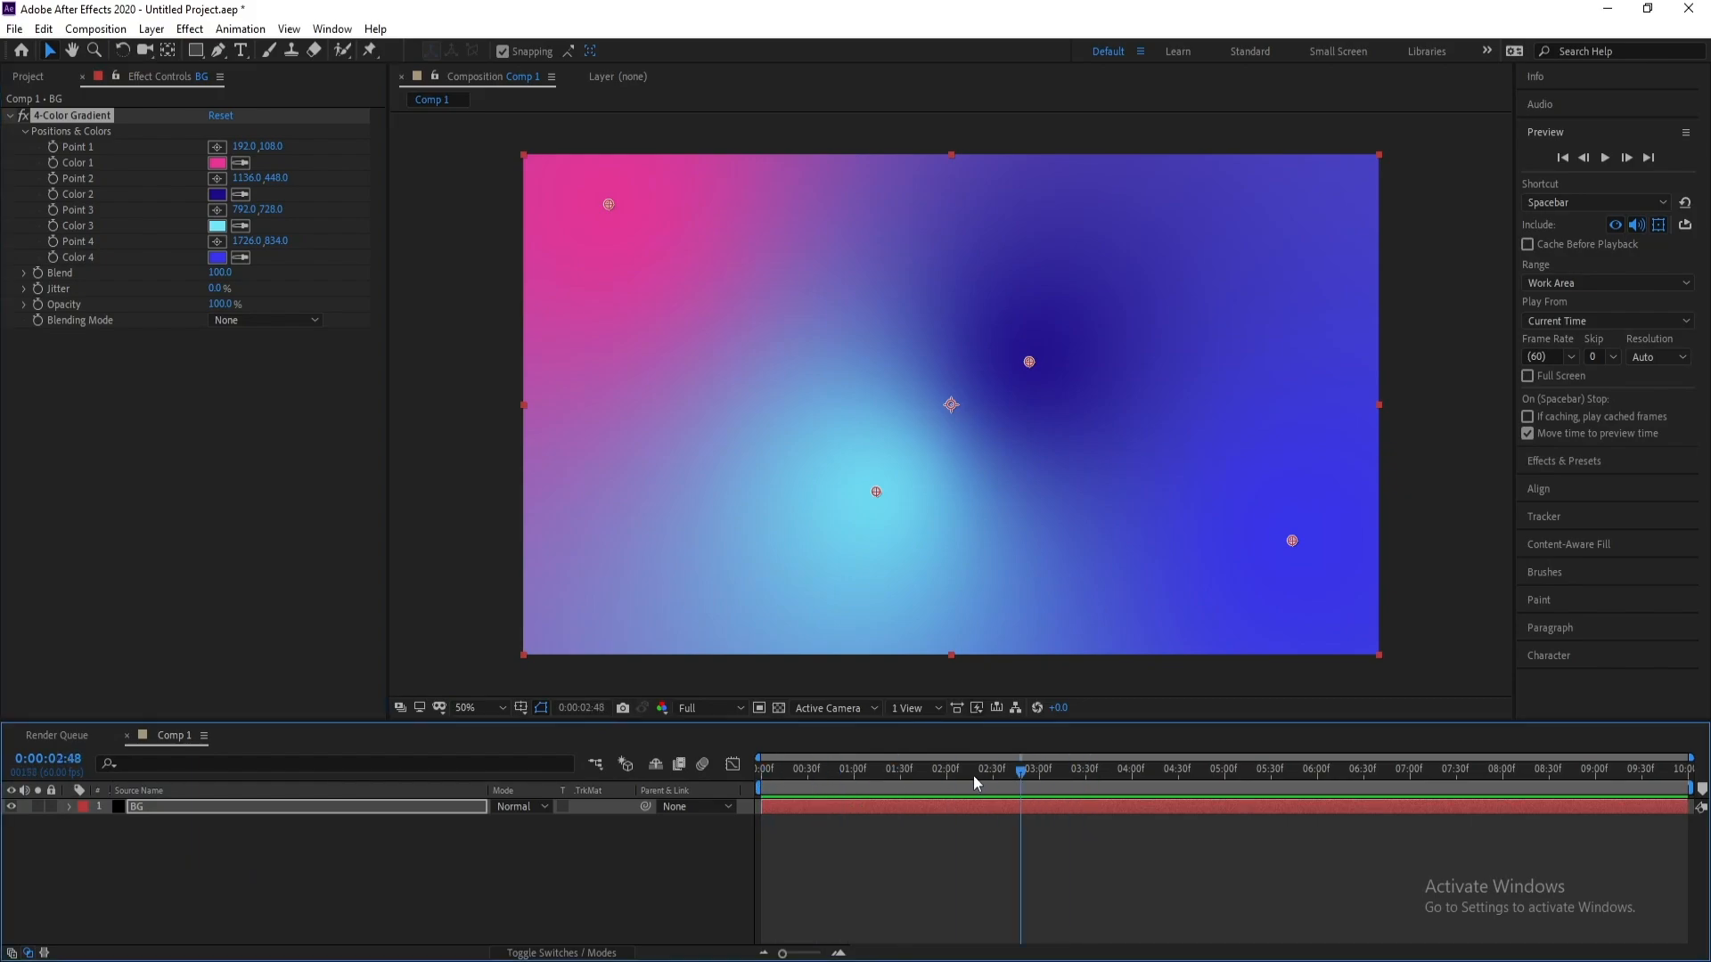
left_click(217, 226)
left_click_drag(332, 799, 329, 806)
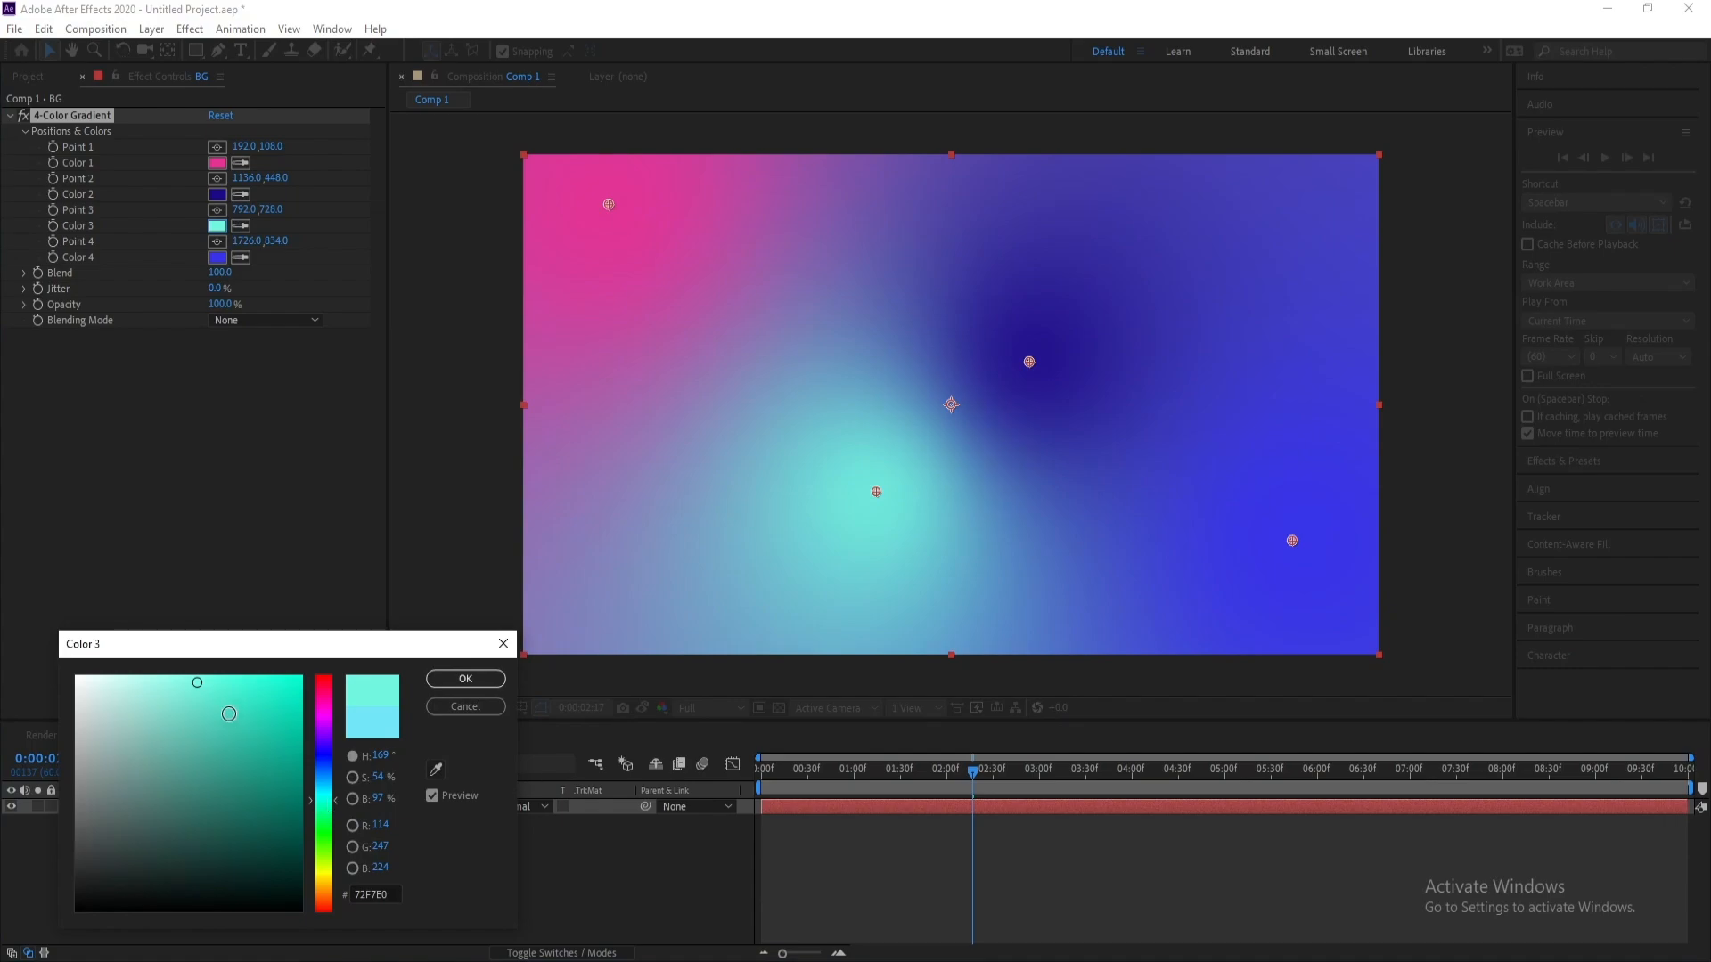
mouse_move(229, 714)
left_mouse_down()
mouse_move(237, 680)
mouse_move(284, 669)
left_mouse_up()
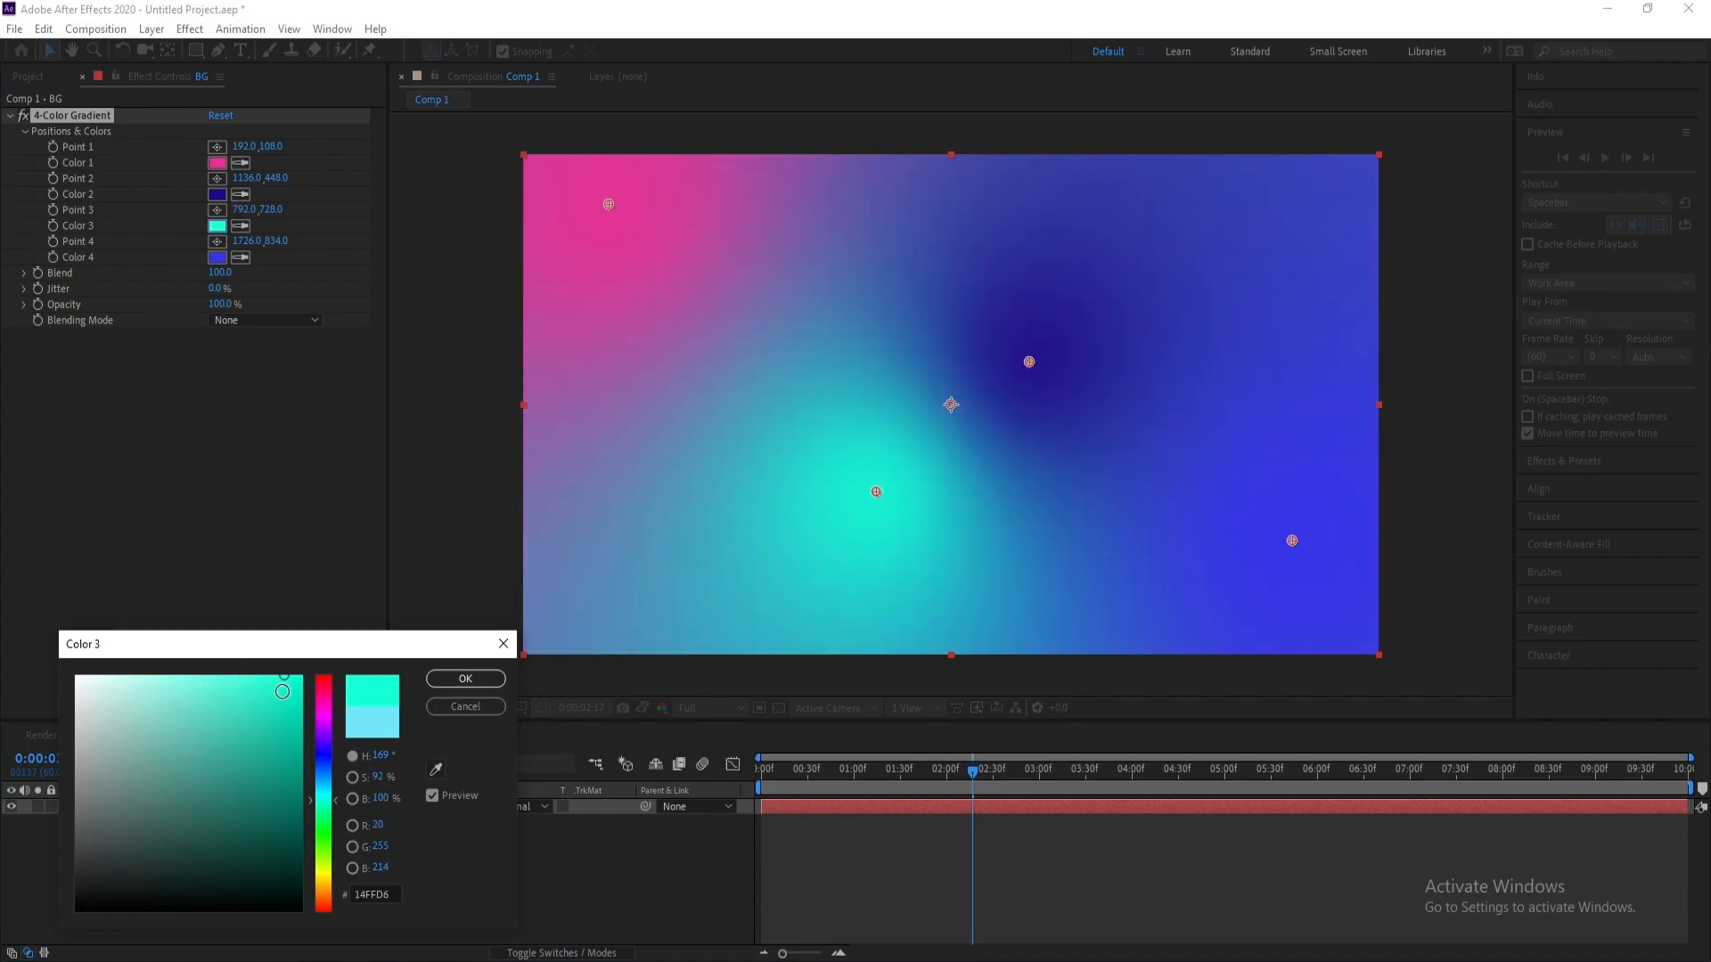
left_click(465, 679)
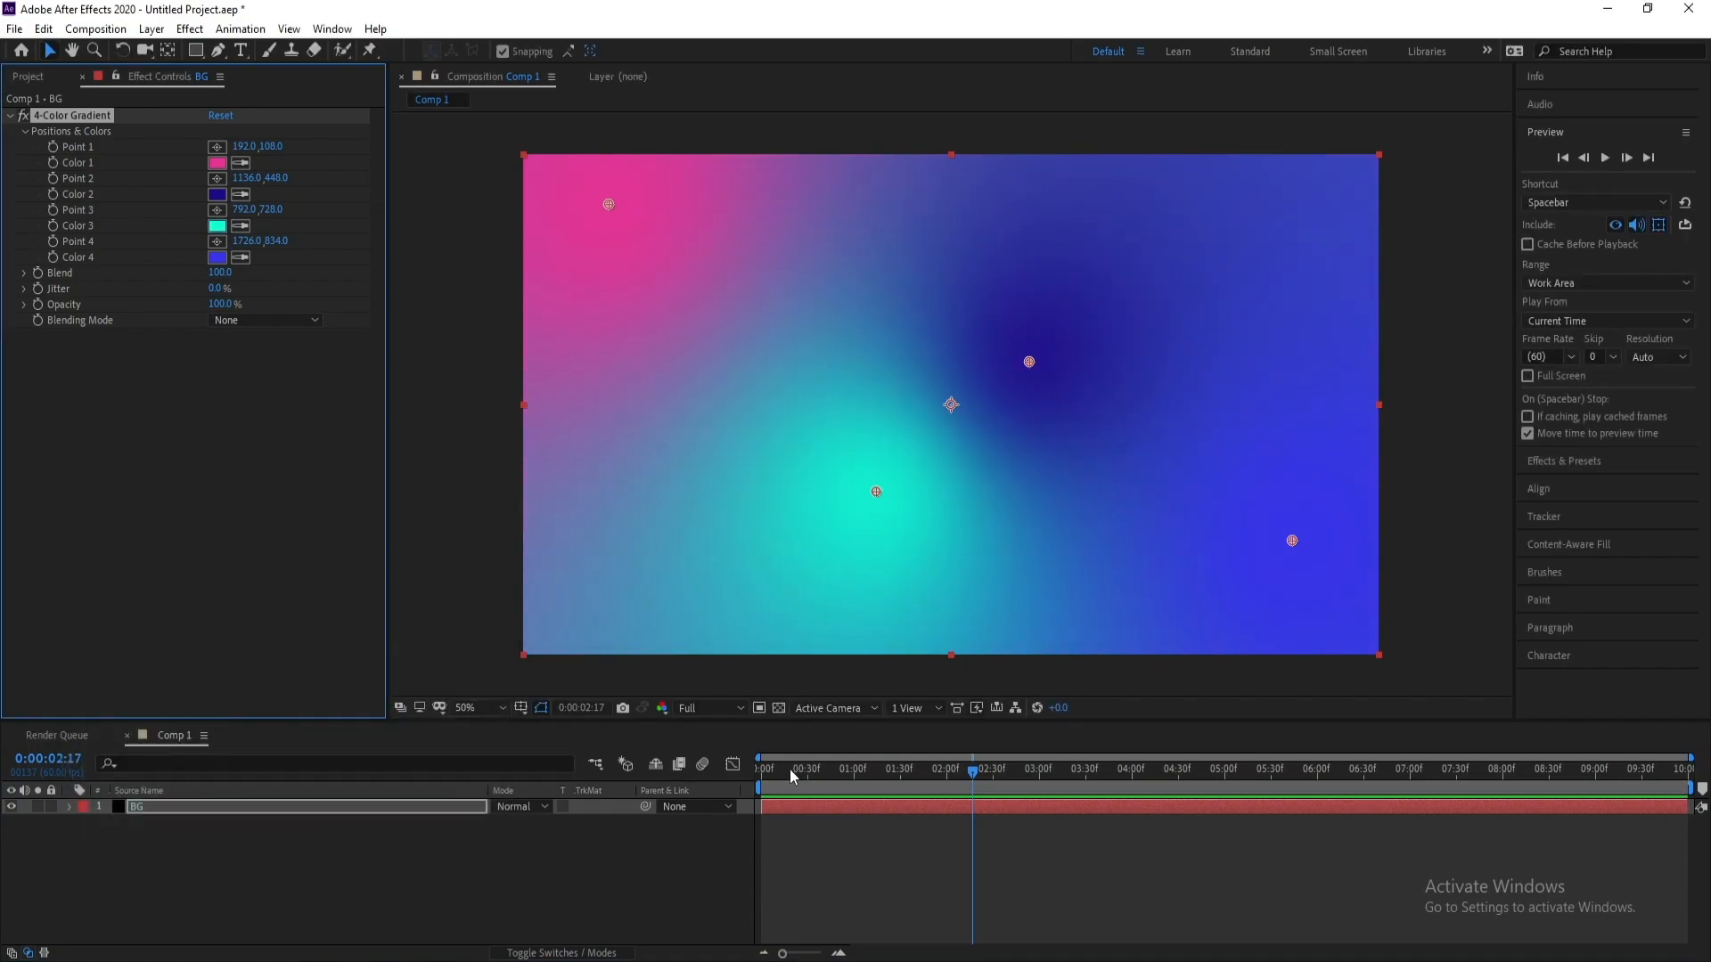
Enable keyframes for all four gradient points at 0:00:00:00, and move Point 1 to about 1670, 106 at 0:00:09:59.
left_click_drag(791, 777, 728, 776)
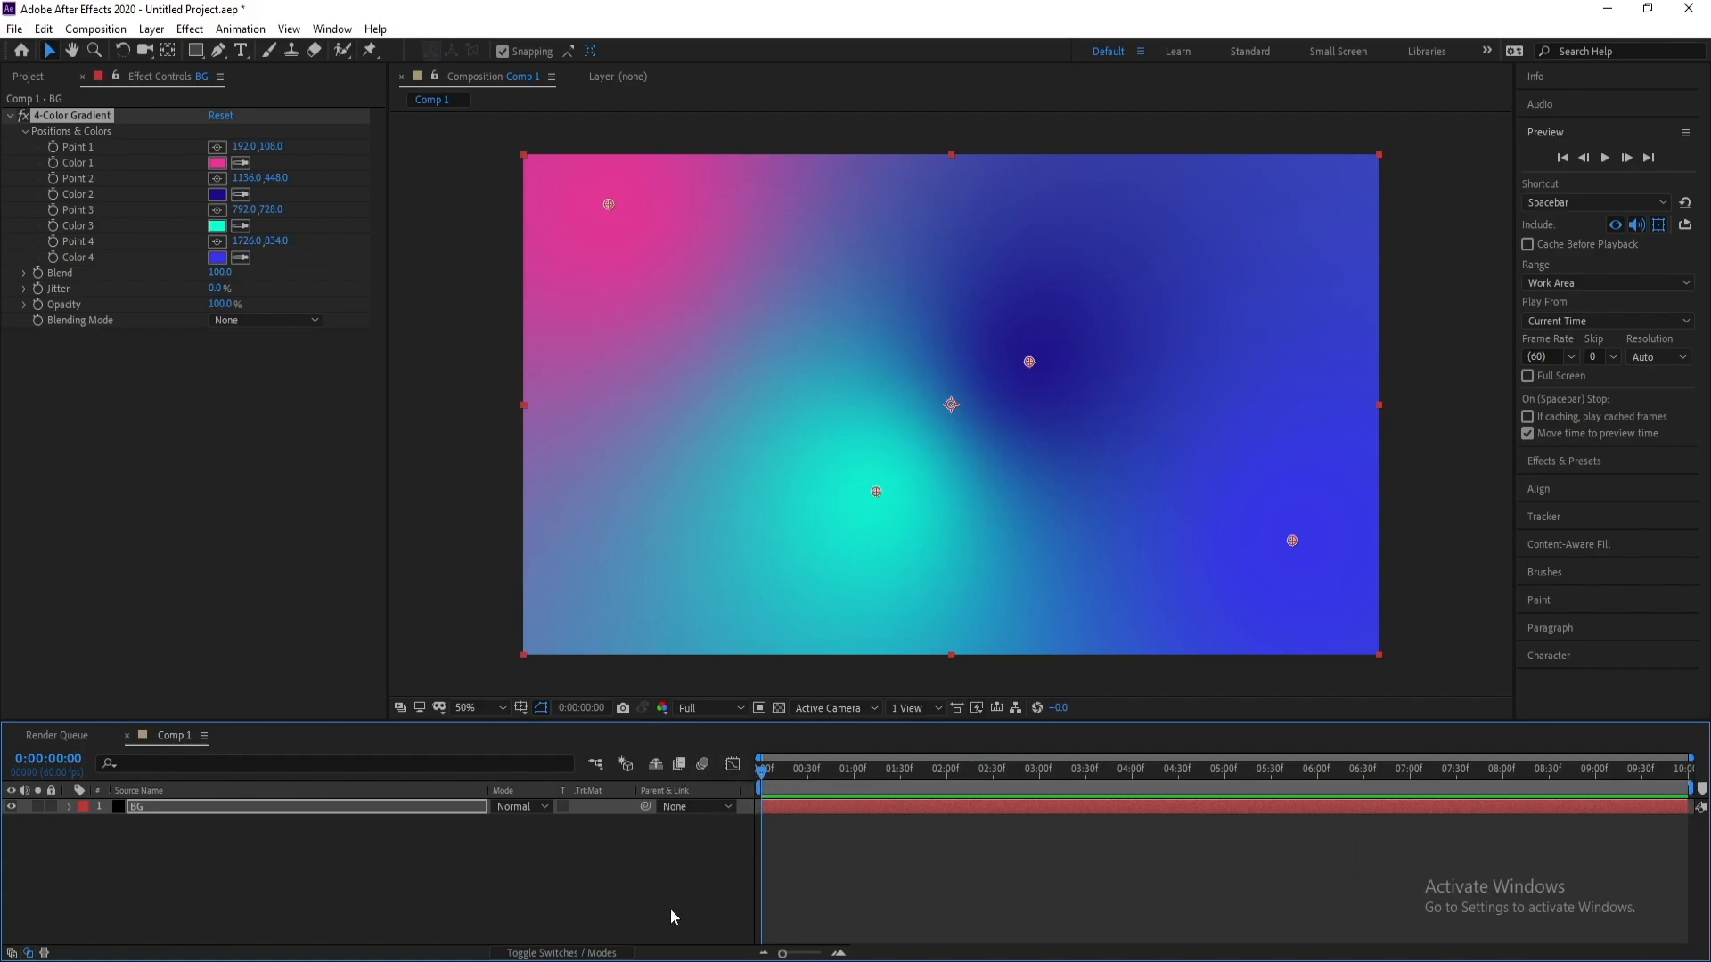
left_click(54, 158)
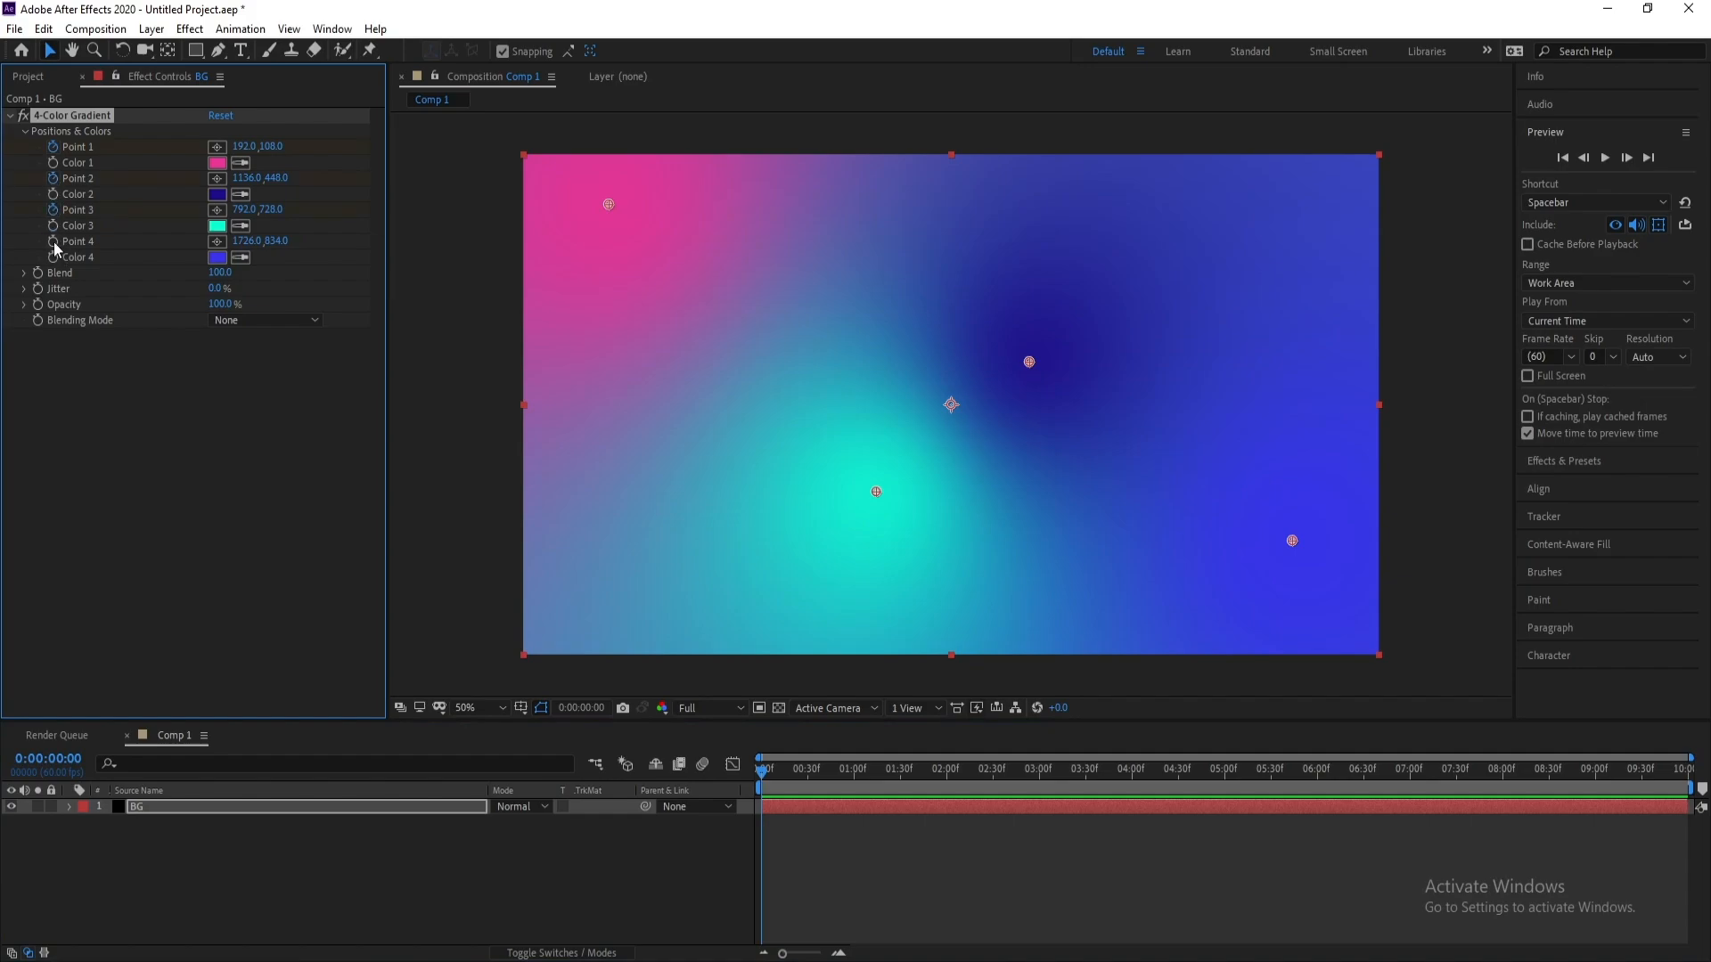
left_click_drag(790, 778, 1687, 776)
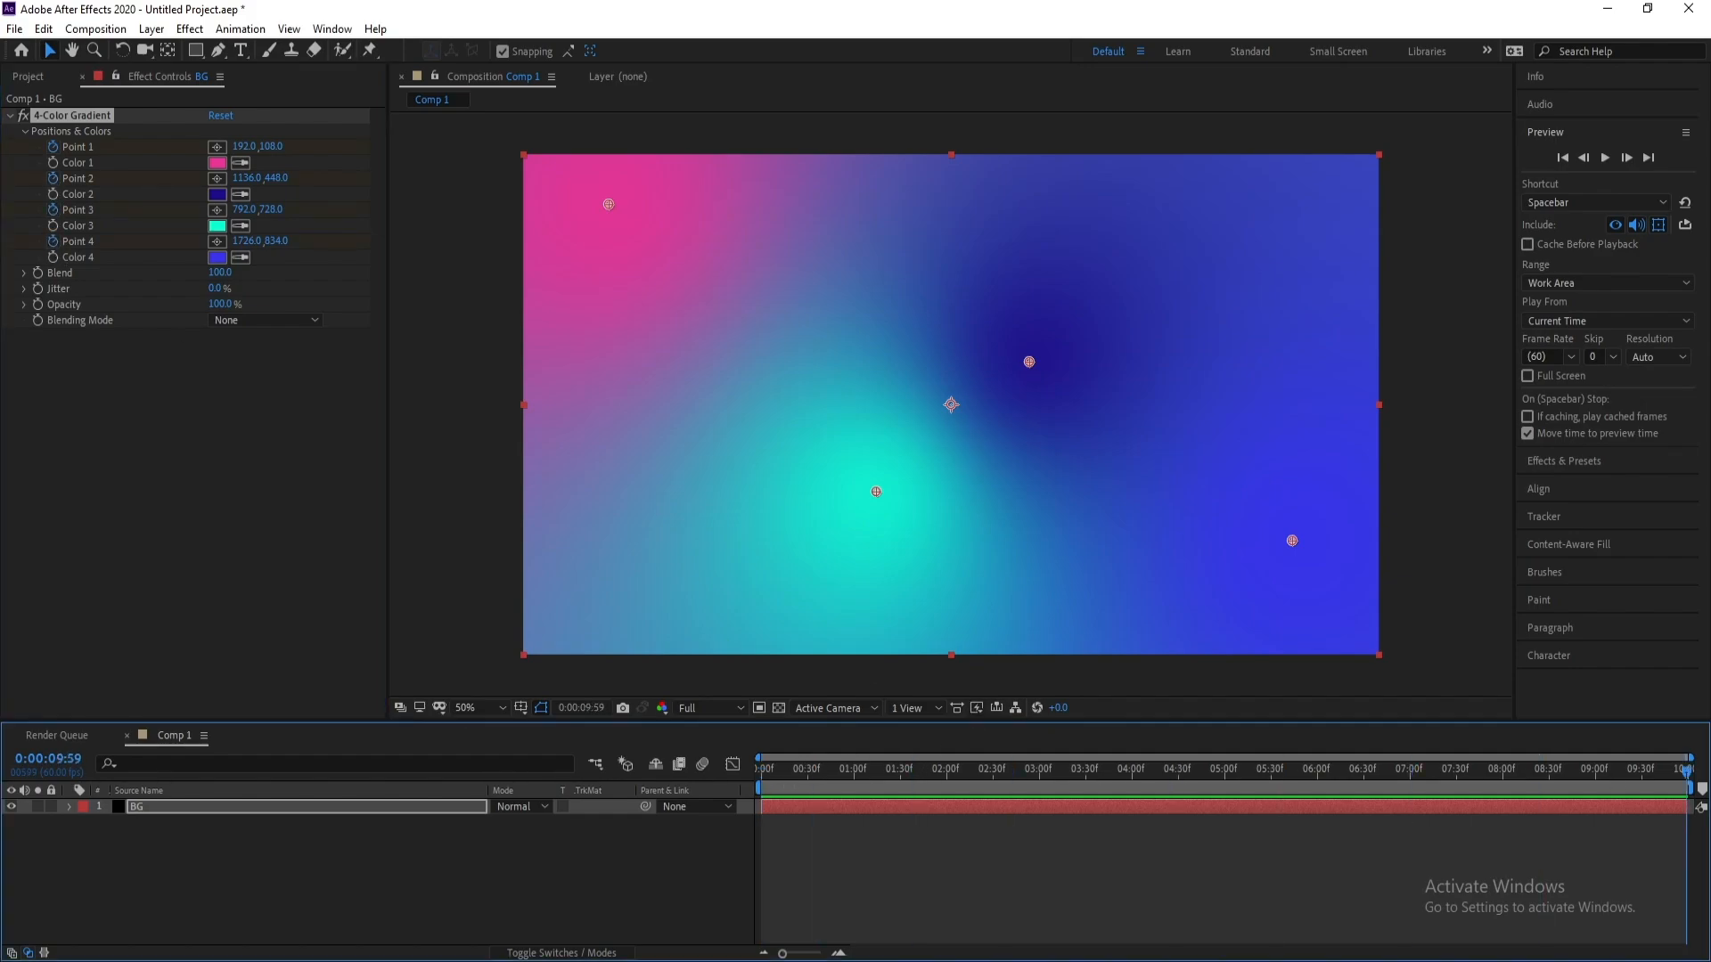
left_click_drag(608, 206, 1267, 202)
left_click_drag(1029, 354, 731, 234)
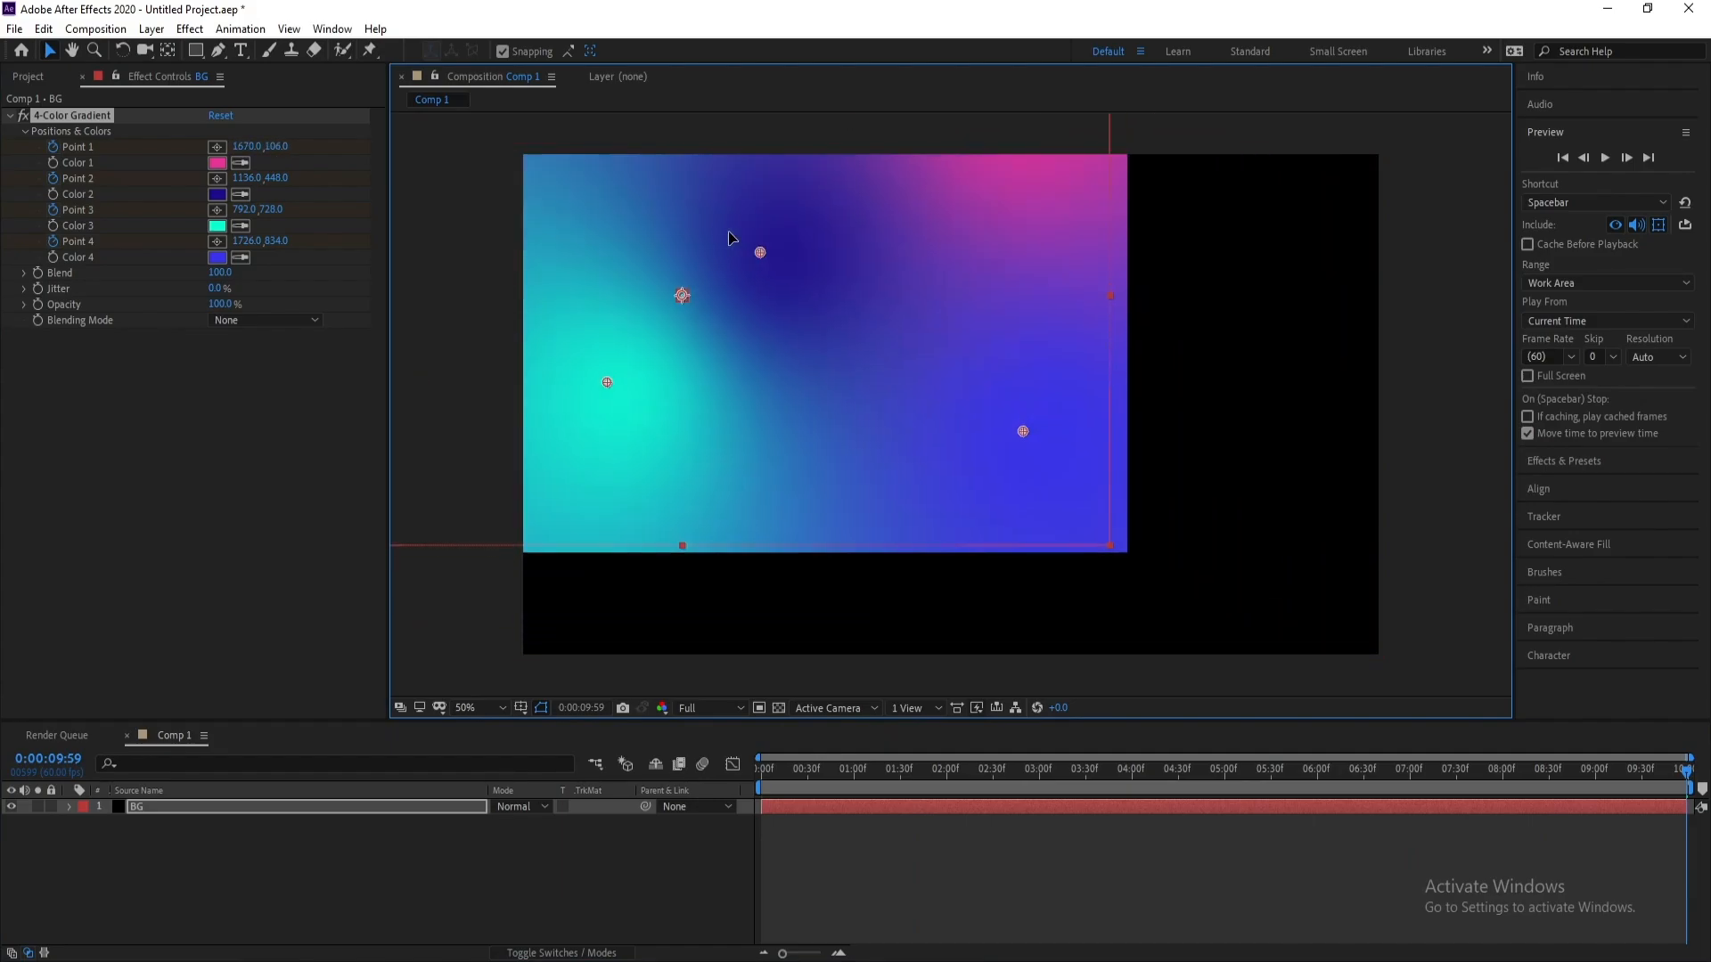
left_click(42, 28)
left_click(57, 50)
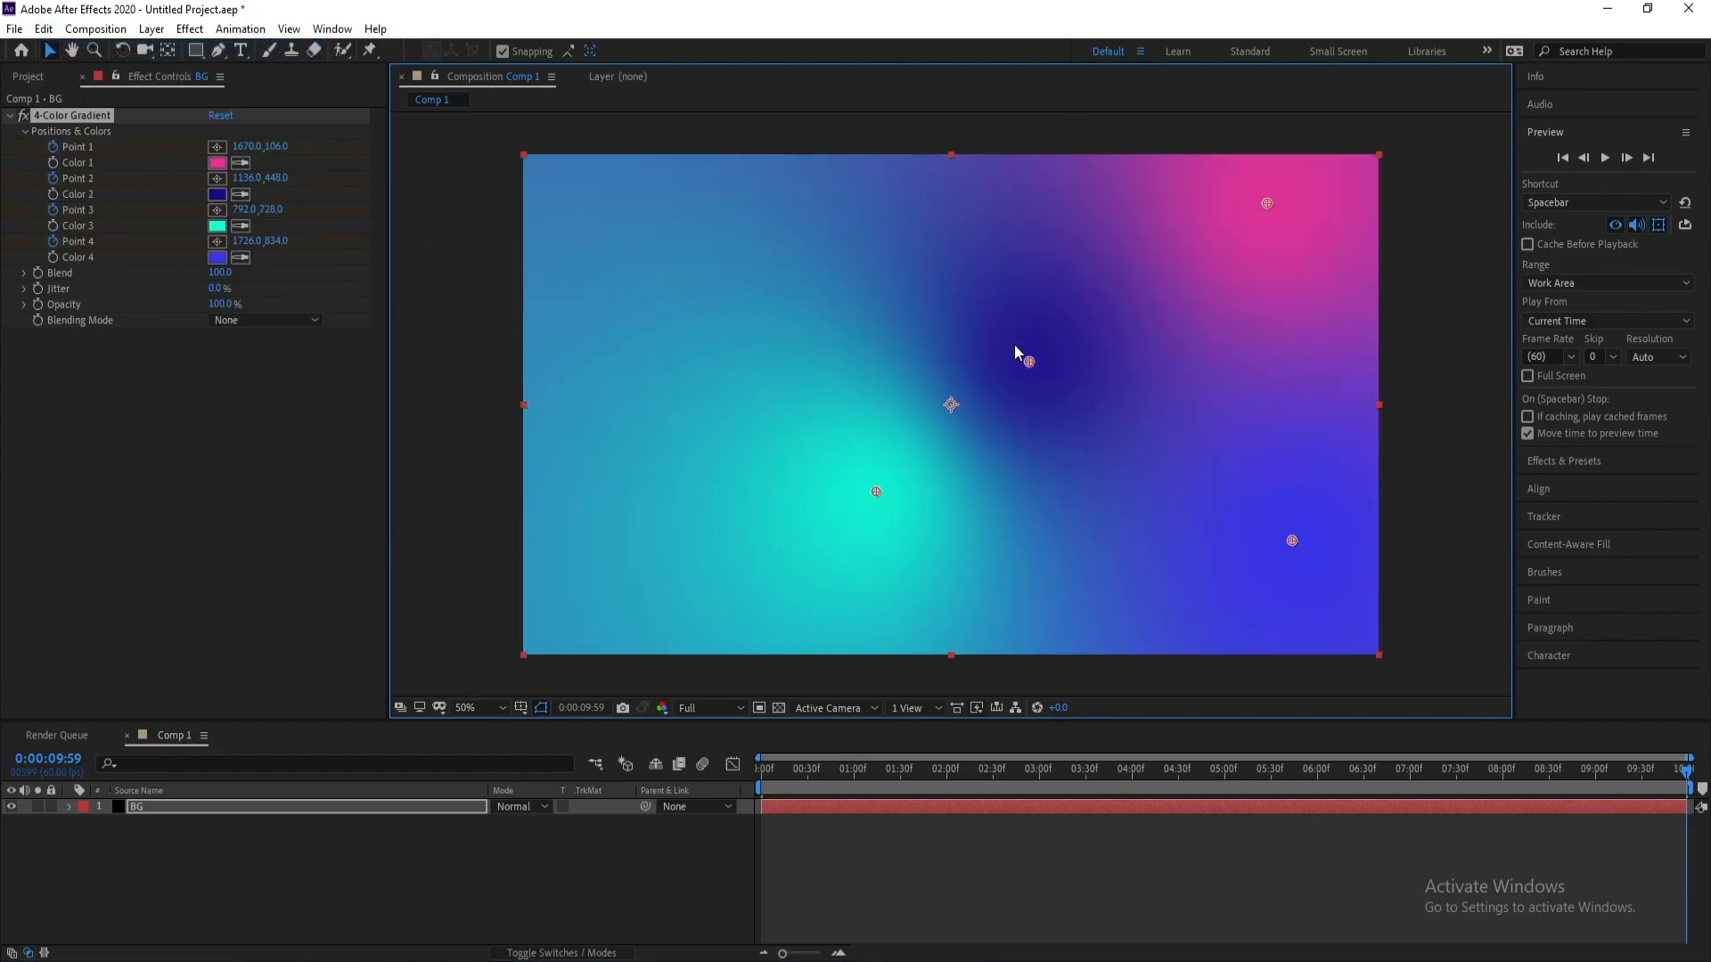
At 0:00:09:59, move Point 2 to about 316, 182, Point 3 to about 914, 1084 and Point 4 to about 850, 600.
left_click_drag(1030, 364, 695, 275)
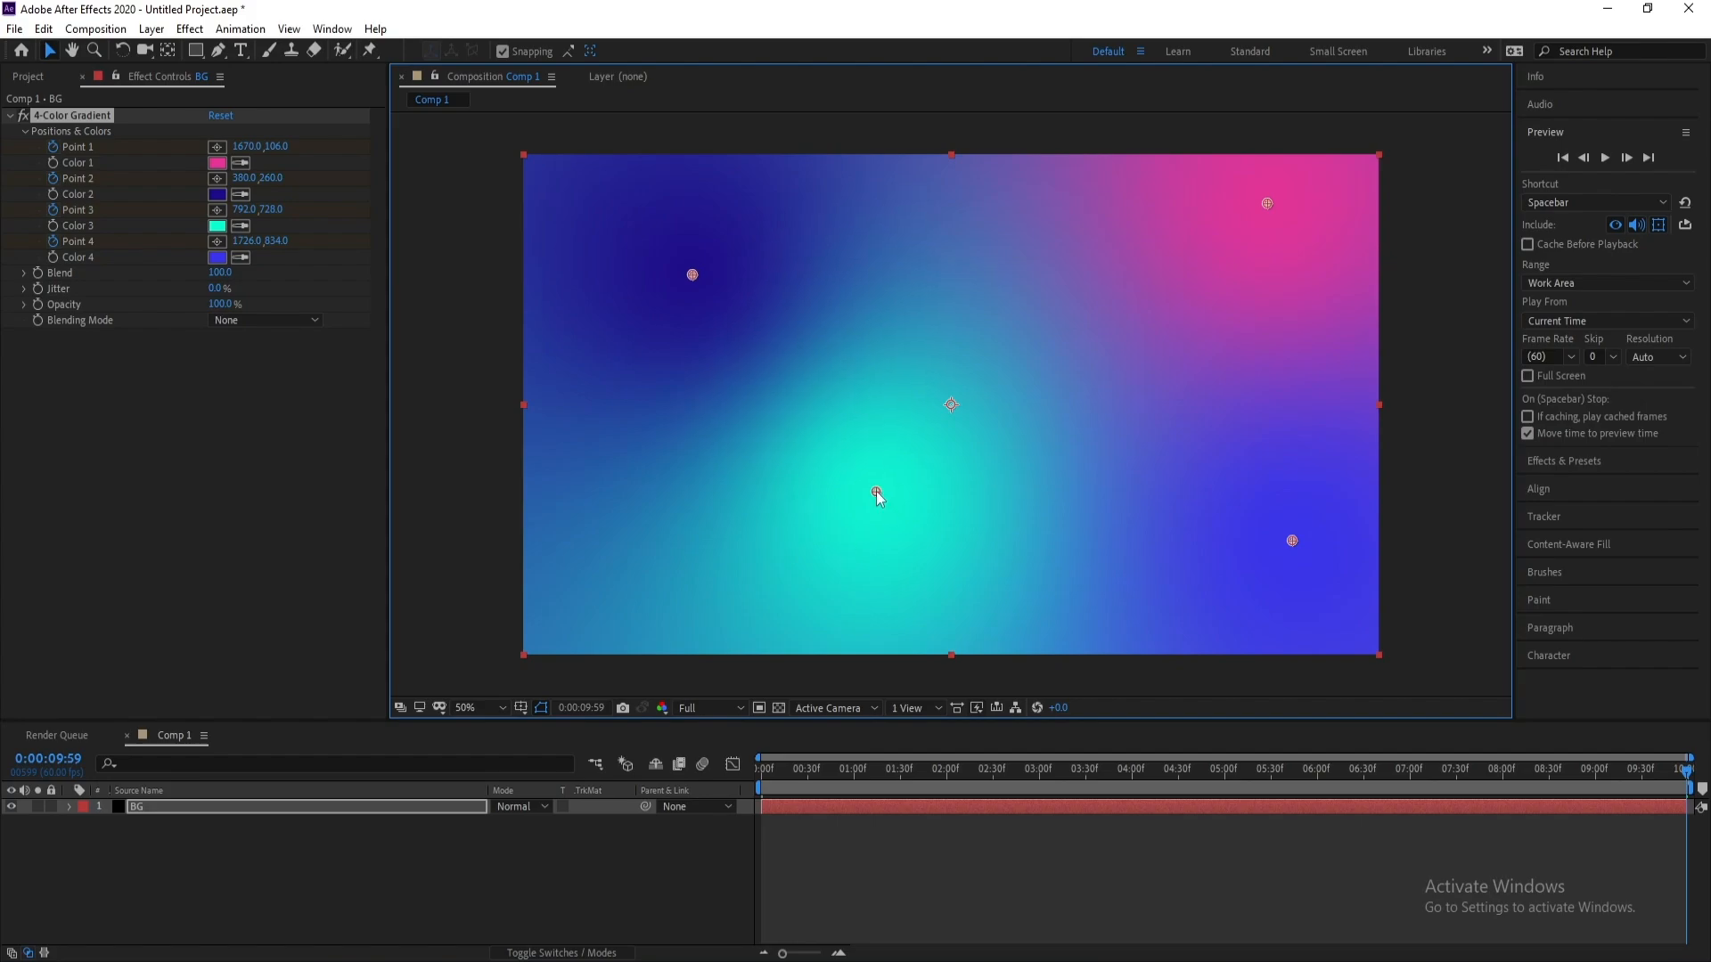
left_click_drag(876, 493, 930, 658)
left_click_drag(693, 275, 664, 239)
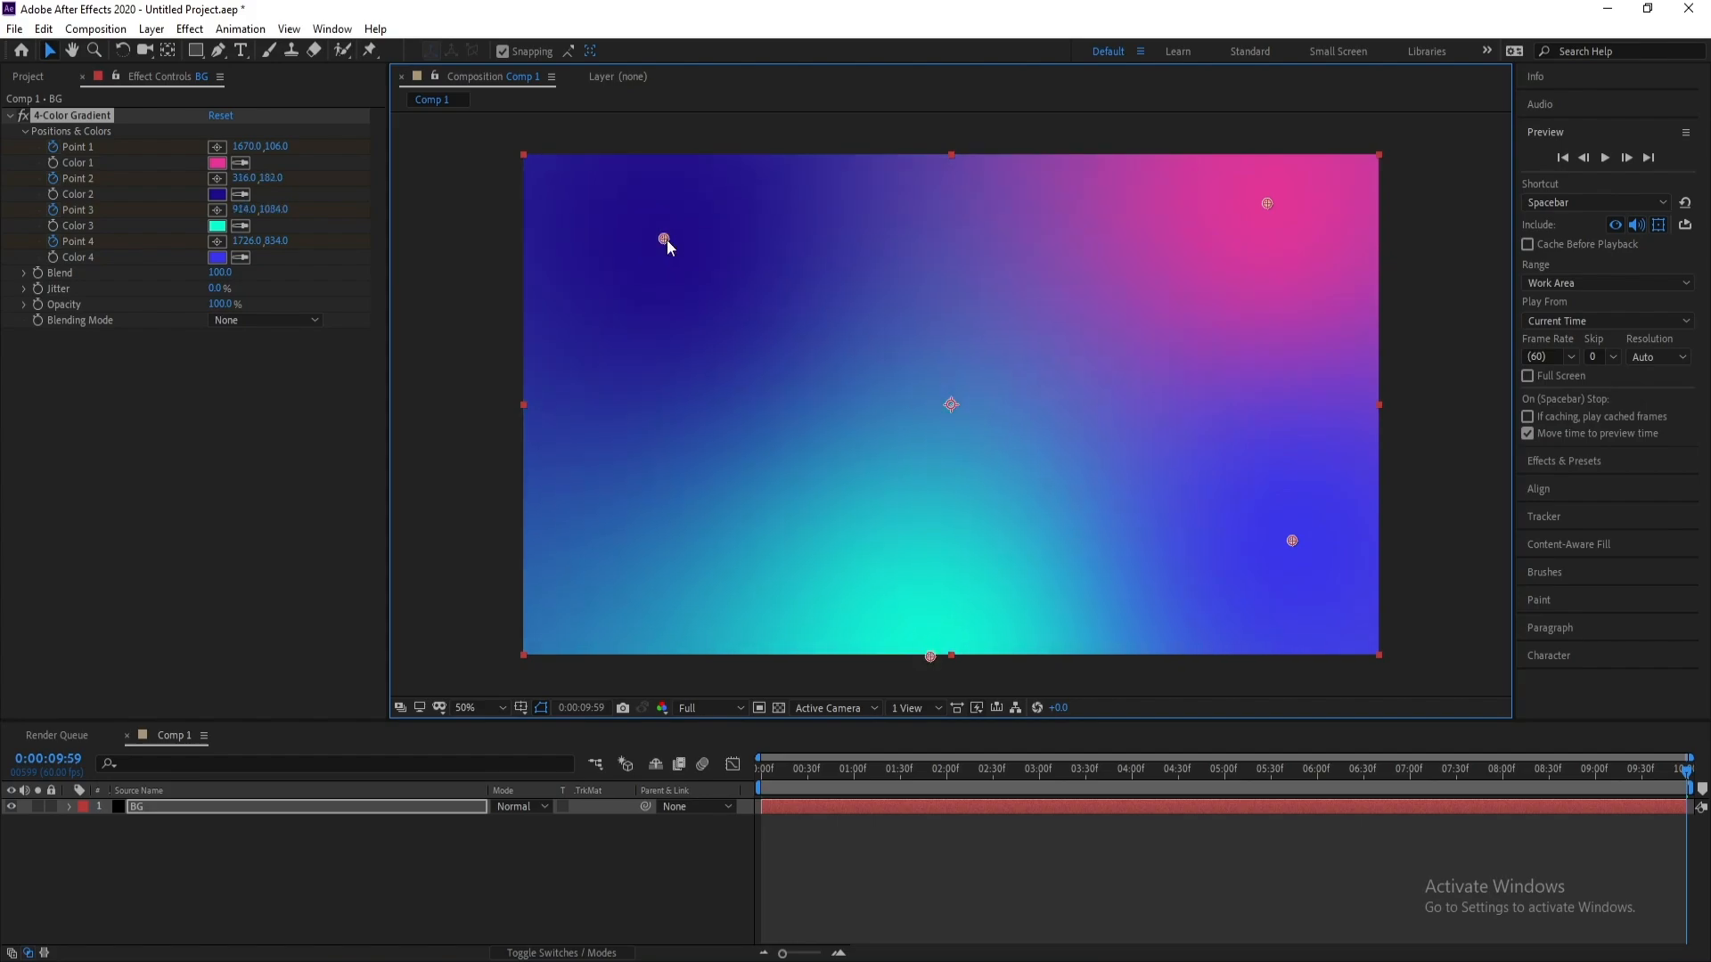
left_click_drag(1294, 541, 902, 433)
left_click(877, 670)
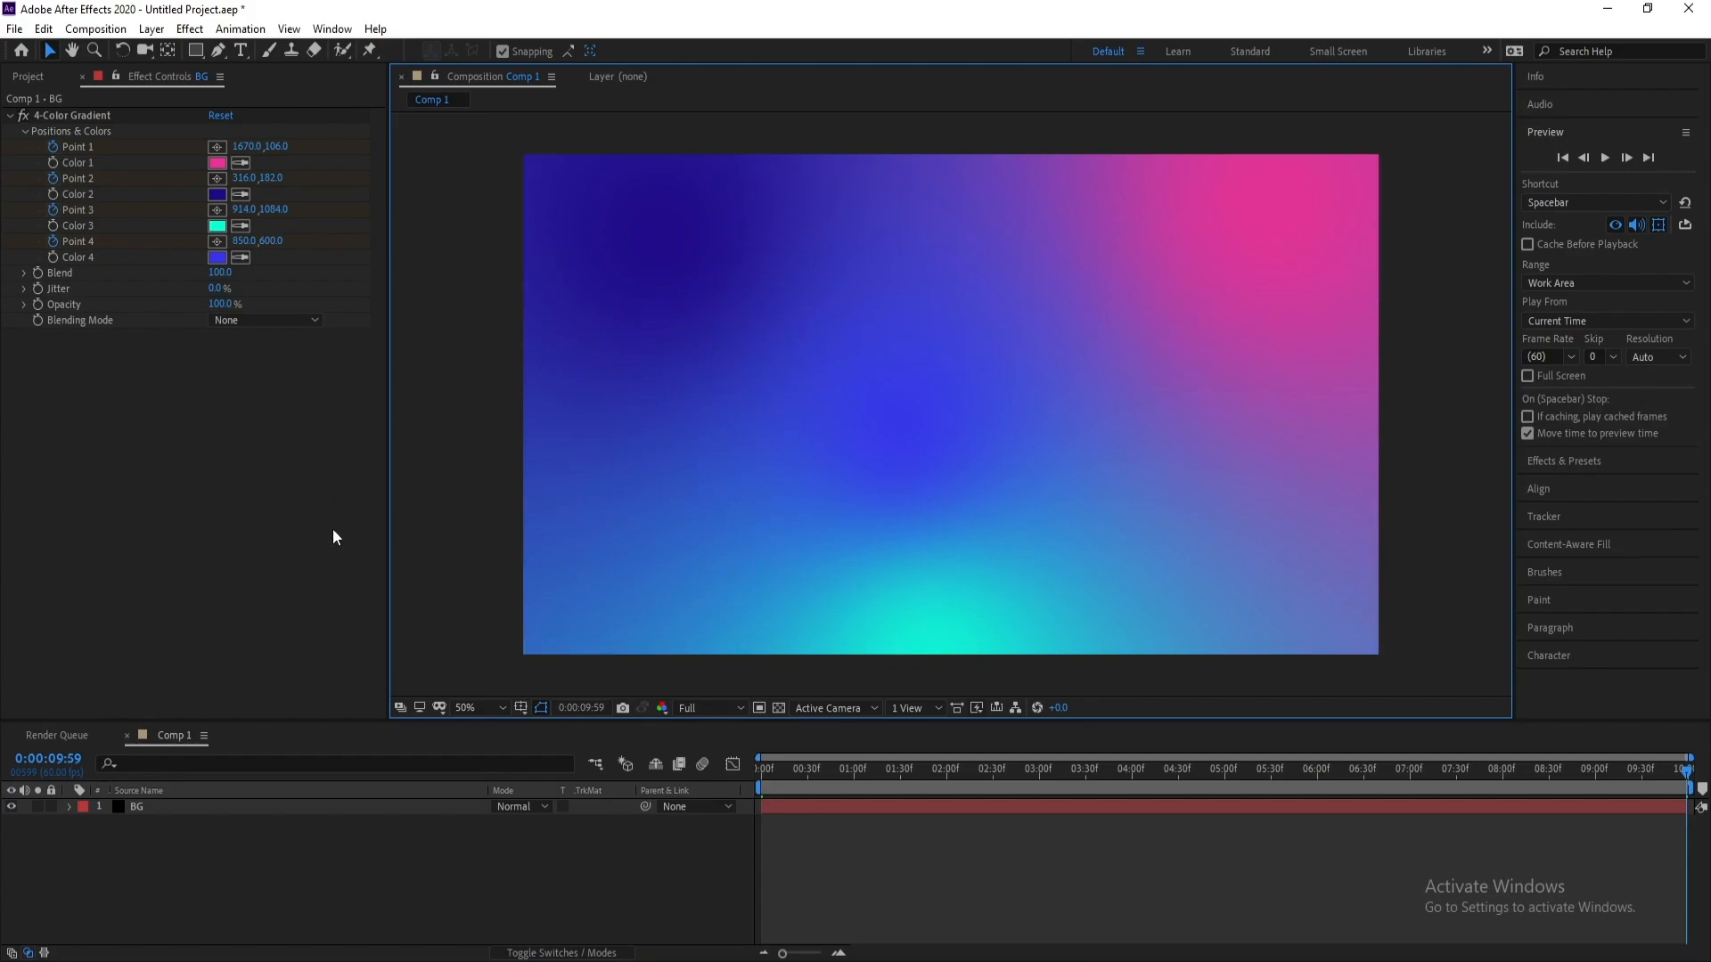
left_click_drag(1098, 777, 1569, 793)
Find the Twirl distort effect and apply it to the BG layer.
left_click(129, 807)
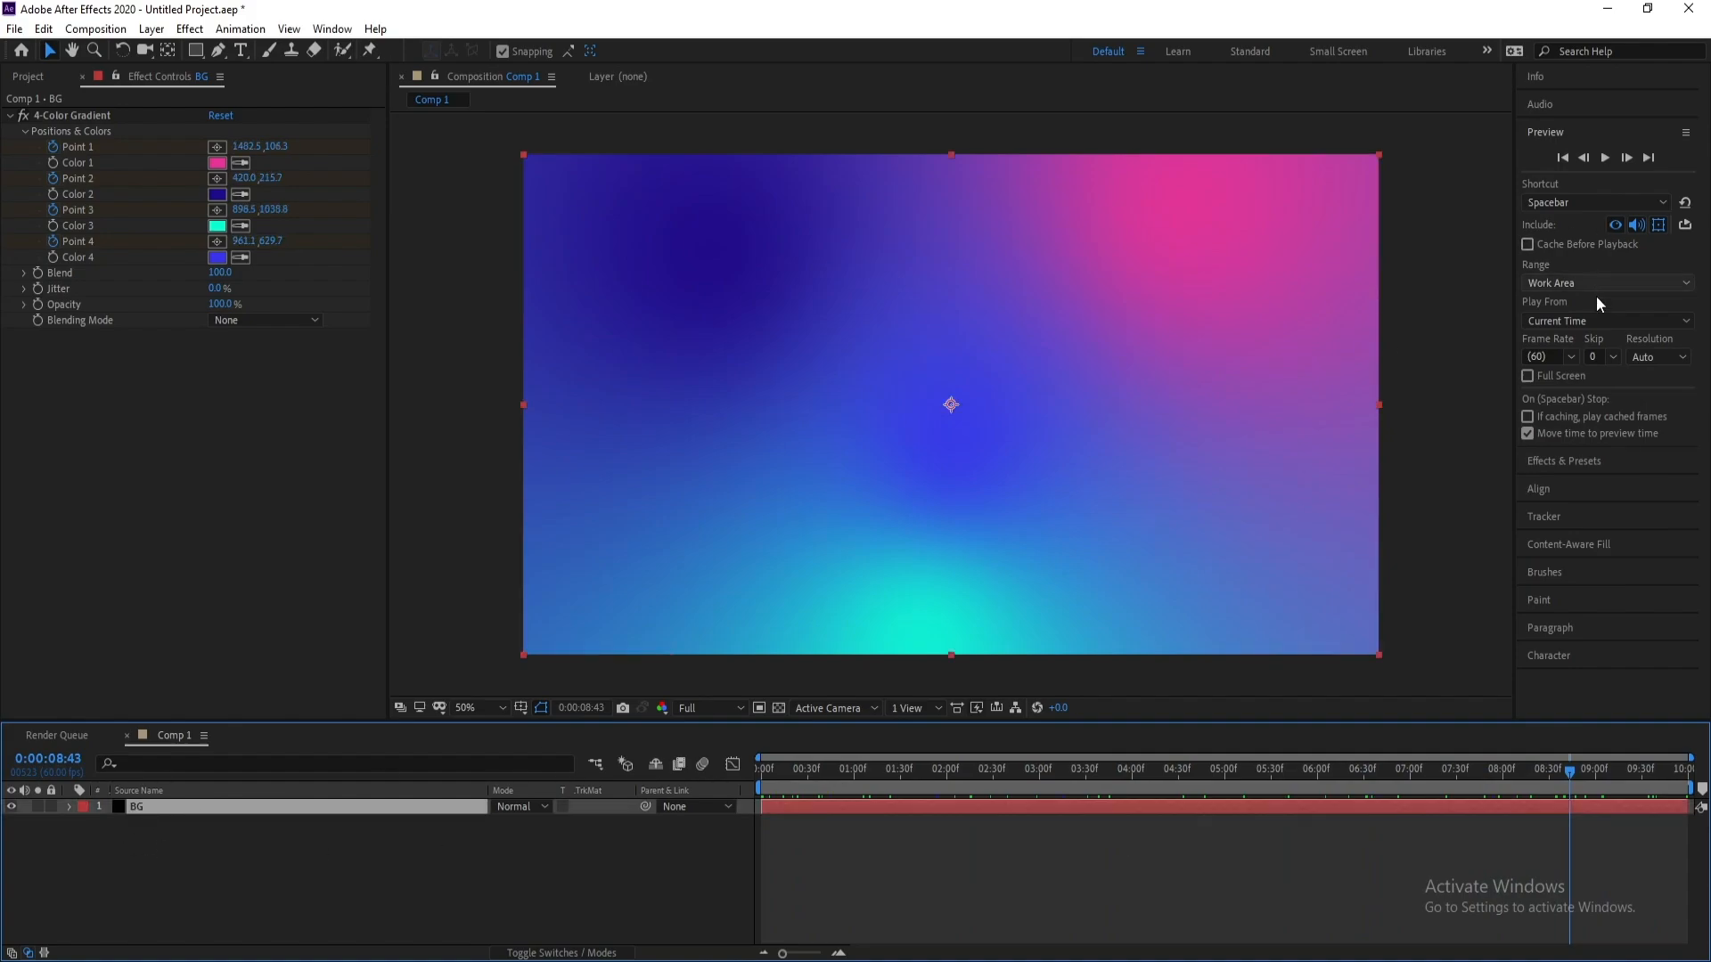
left_click(1575, 461)
left_click(1591, 183)
double_click(1591, 183)
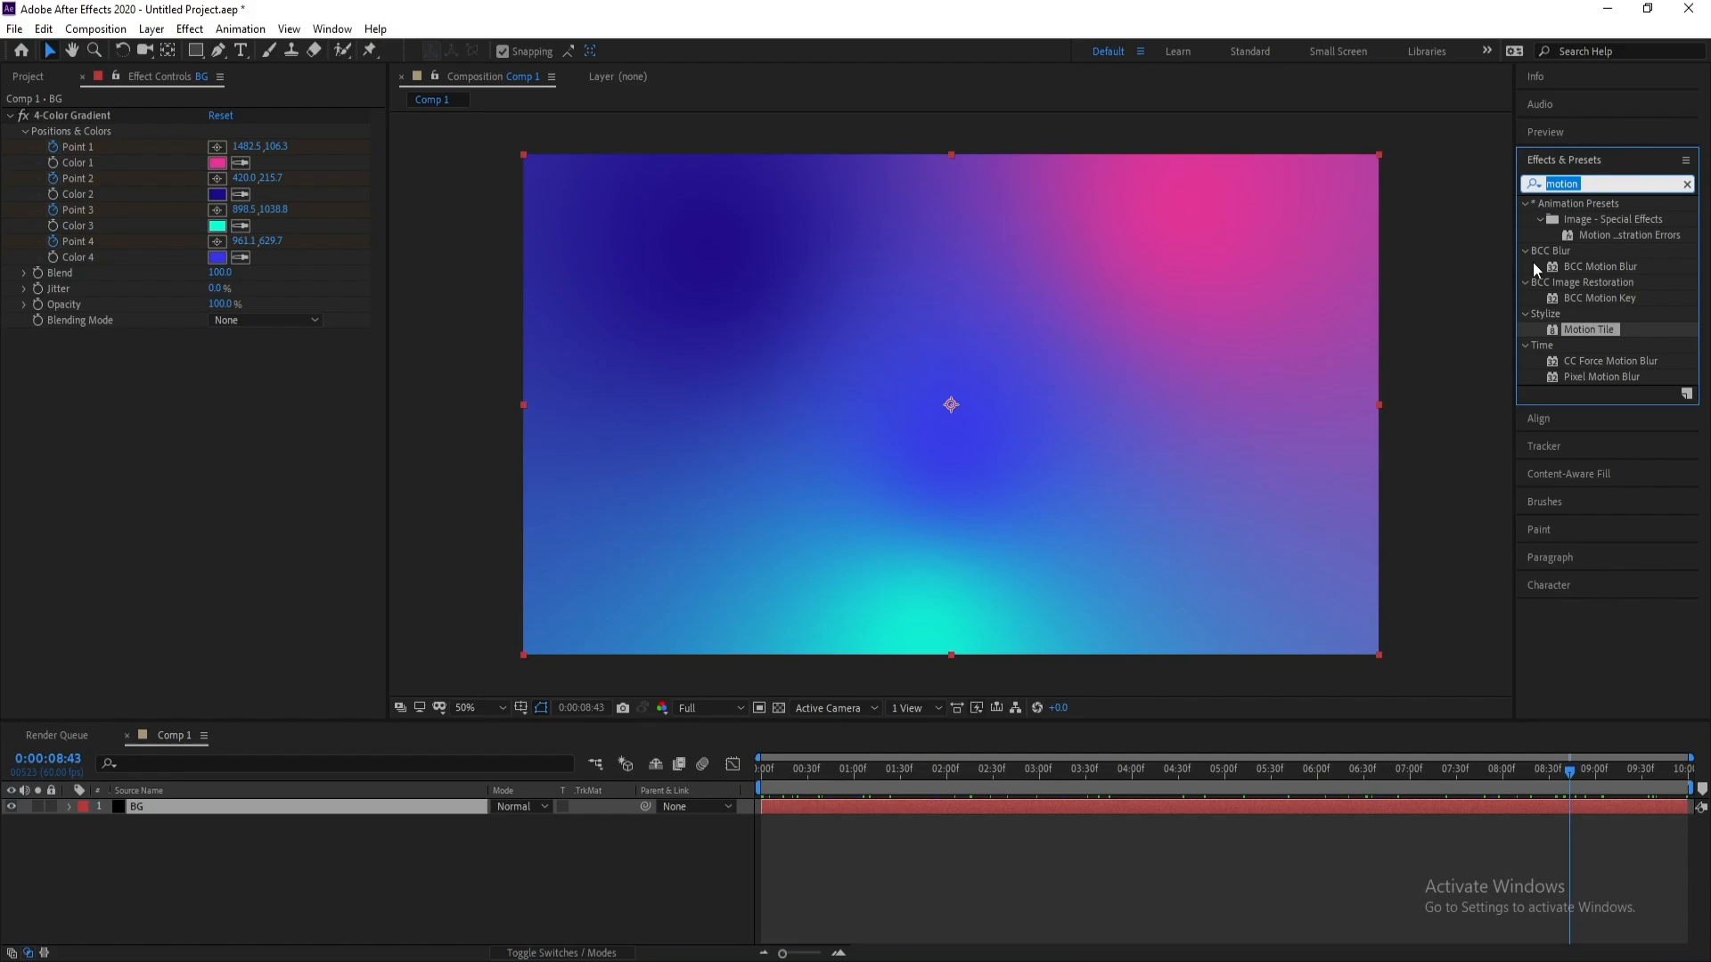
type("twir")
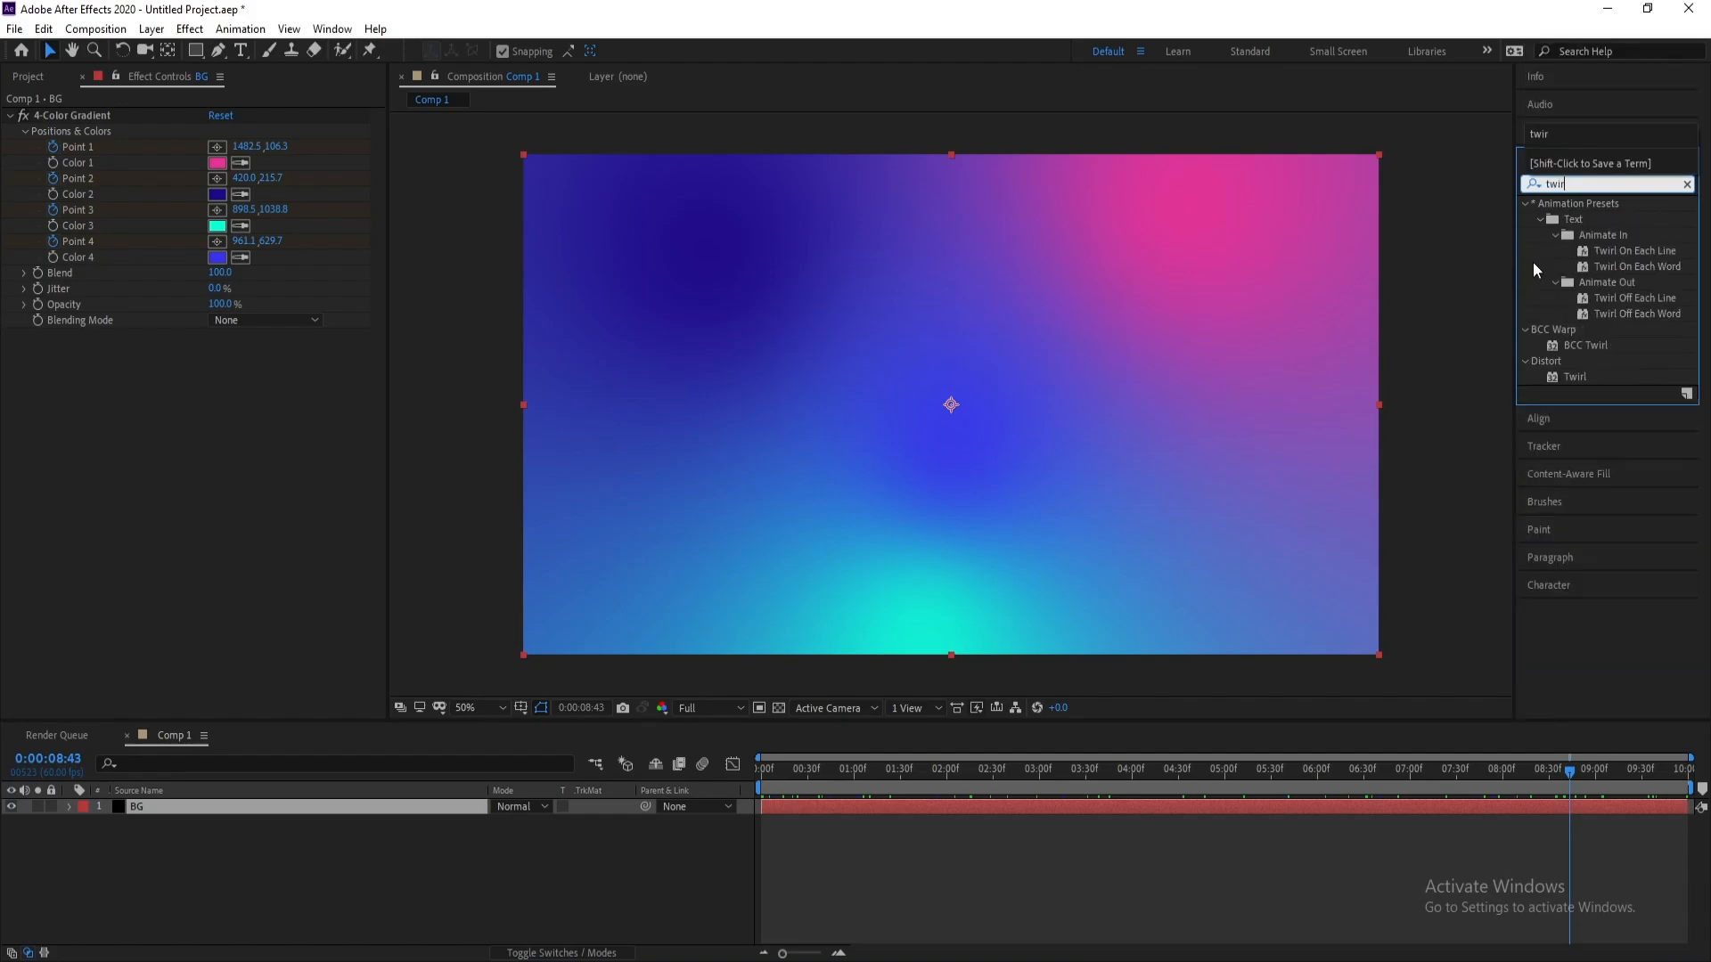
double_click(1579, 378)
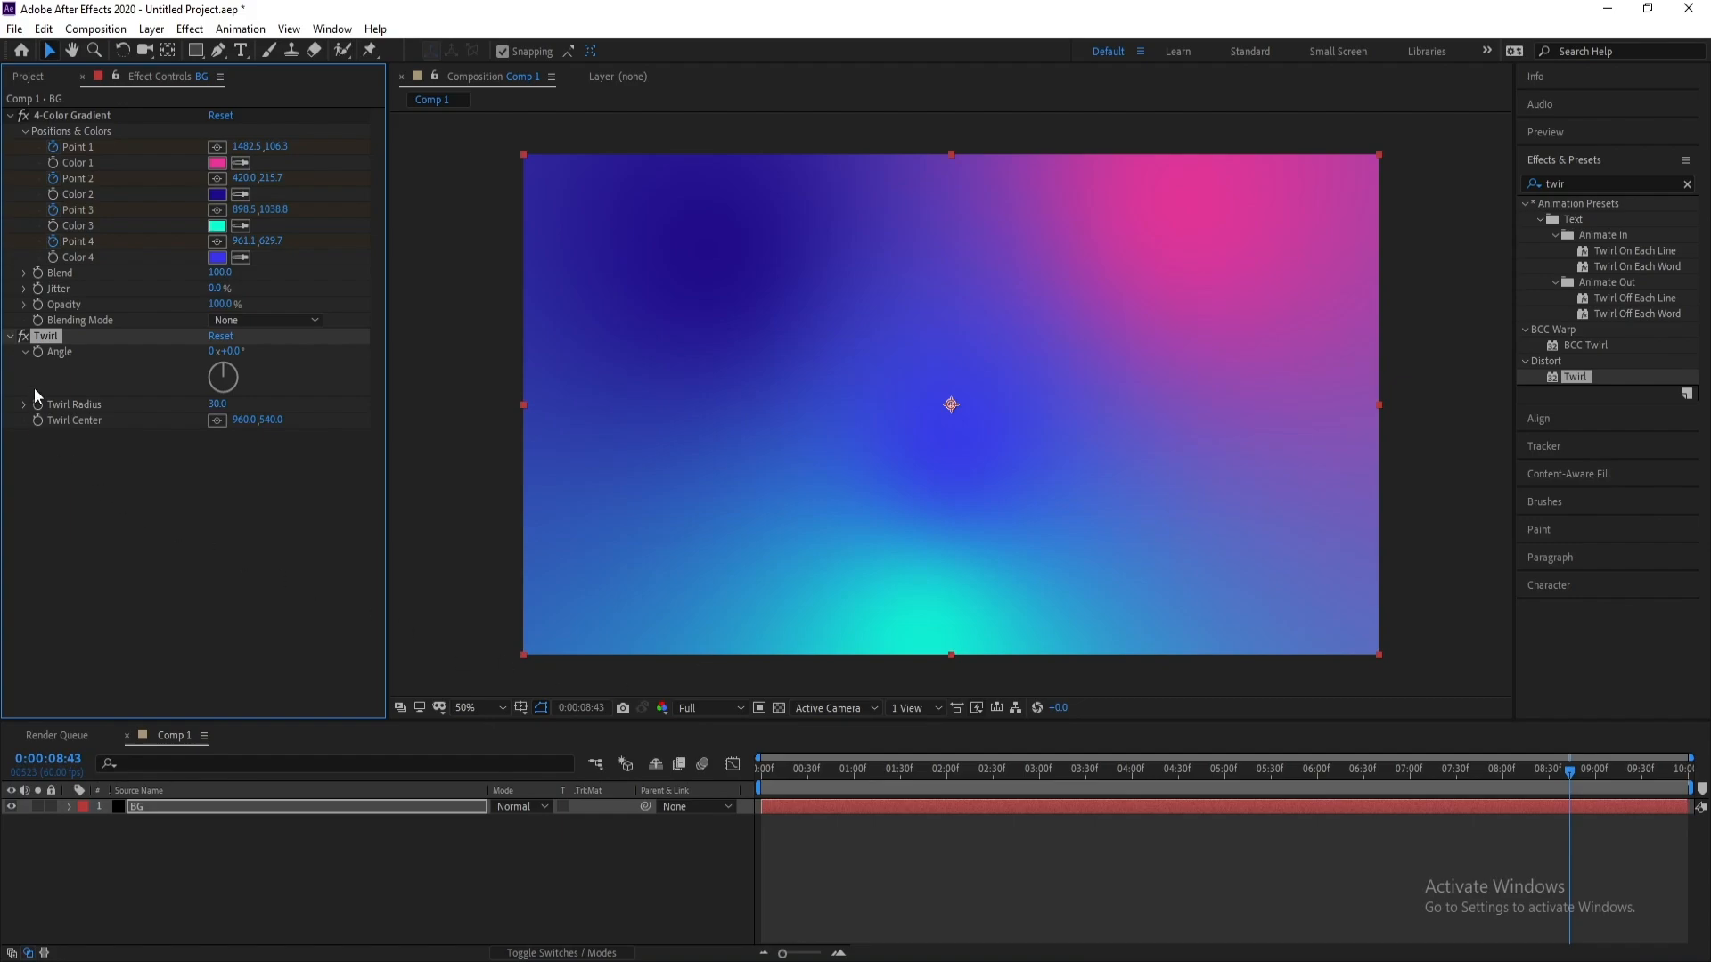
Set the Twirl effect's Angle to one full revolution, 1x+0.0°.
left_click(40, 365)
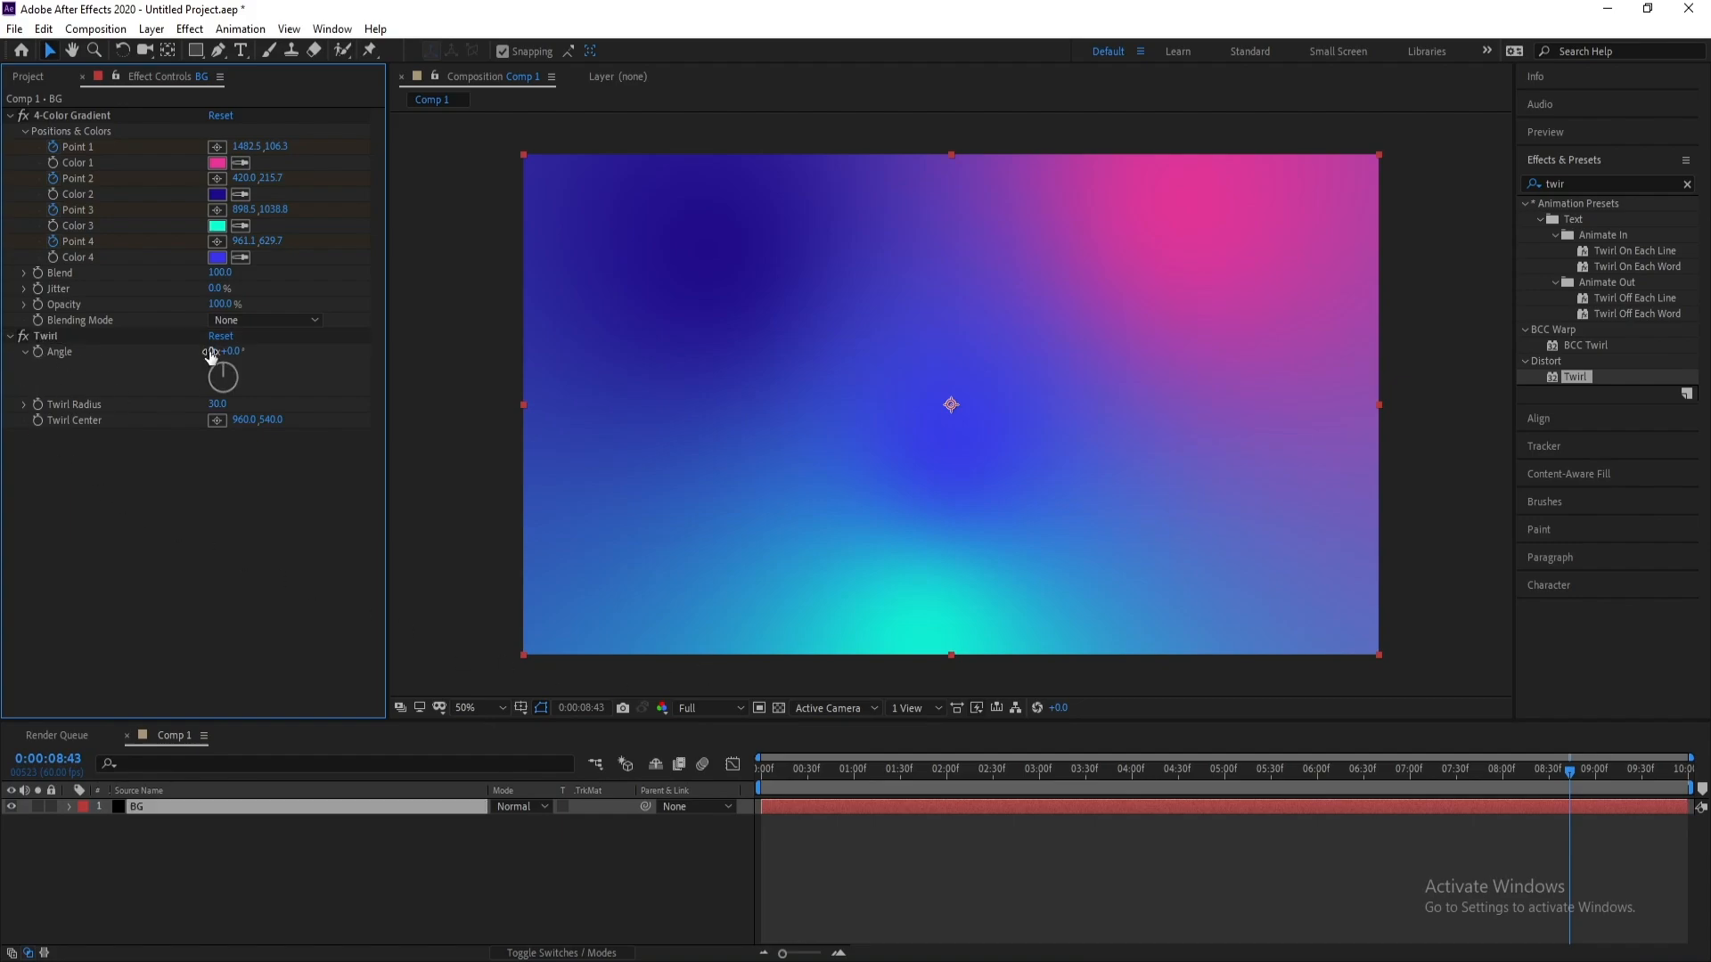
left_click(211, 353)
key("Return")
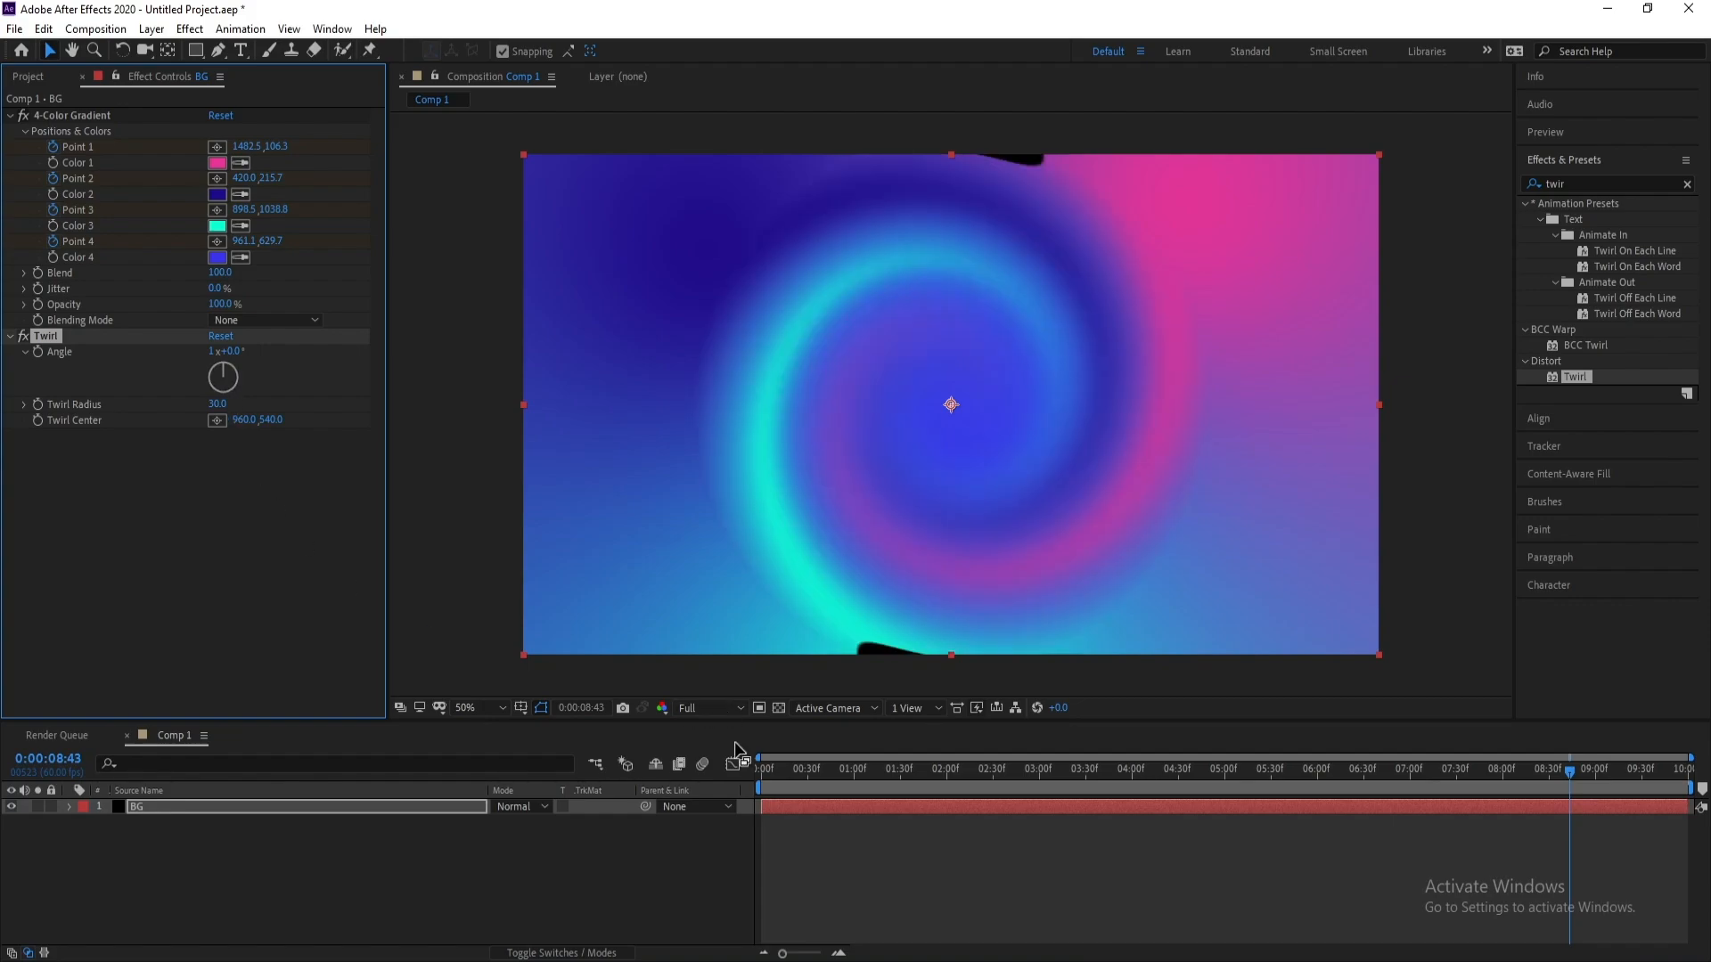
Set a Twirl Radius keyframe of 10 at the start of the composition for the BG layer.
left_click_drag(808, 780, 735, 780)
left_click(167, 811)
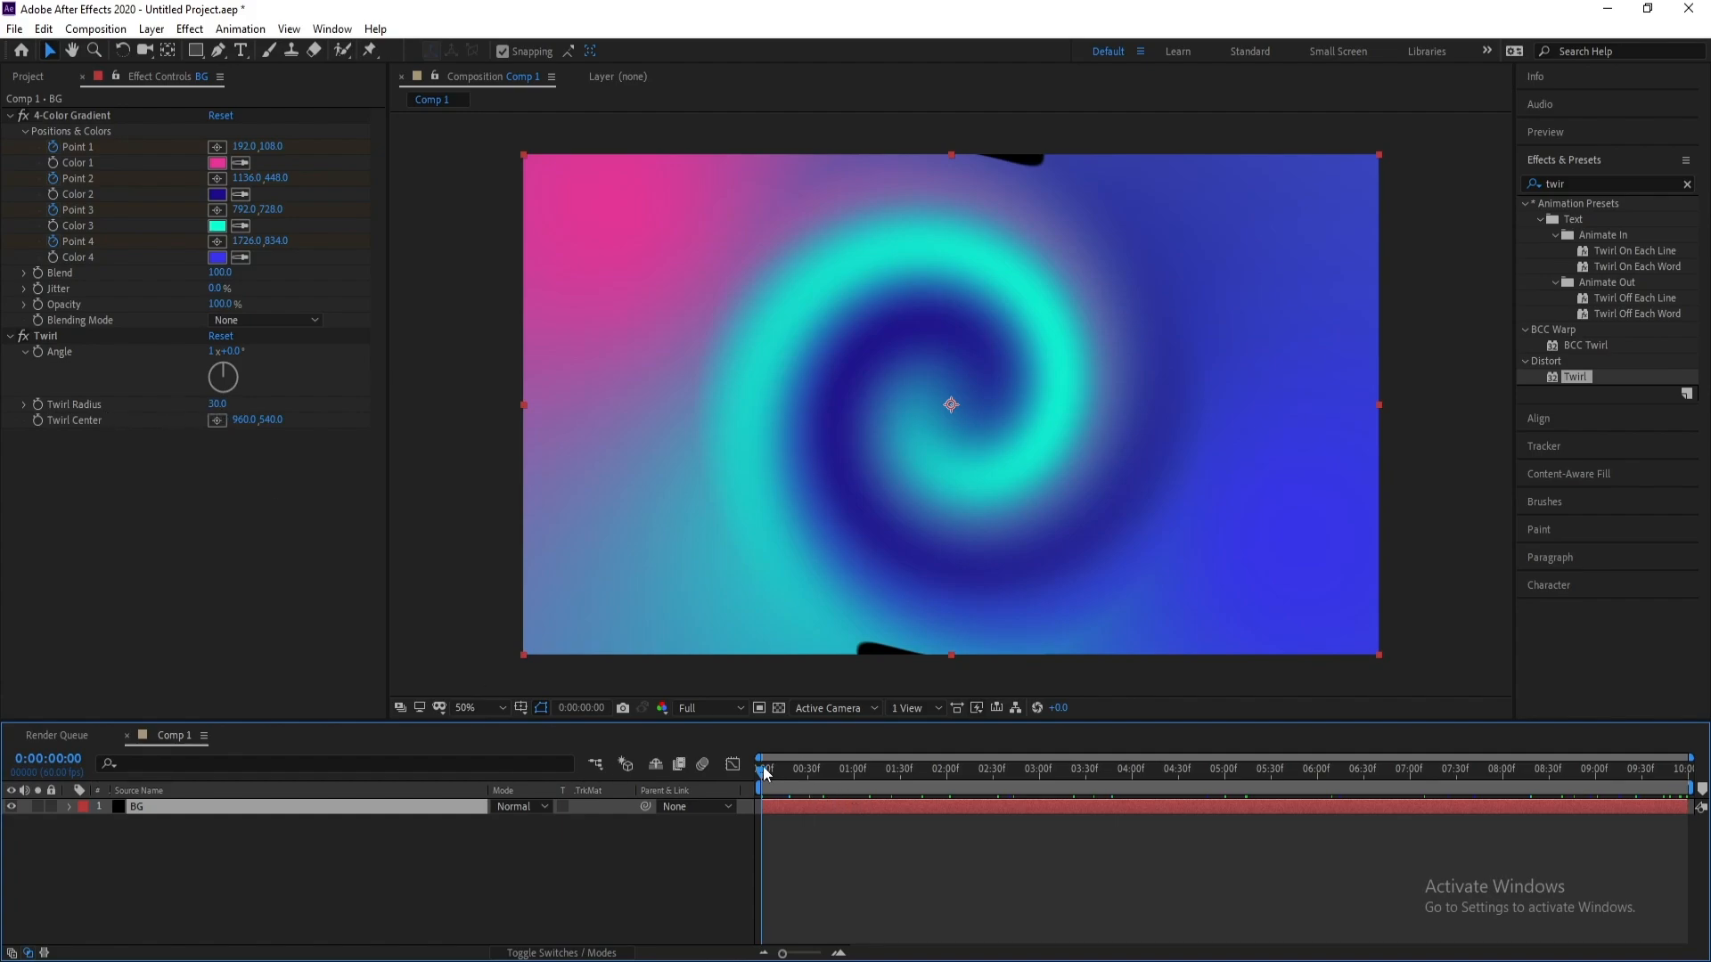
left_click(218, 404)
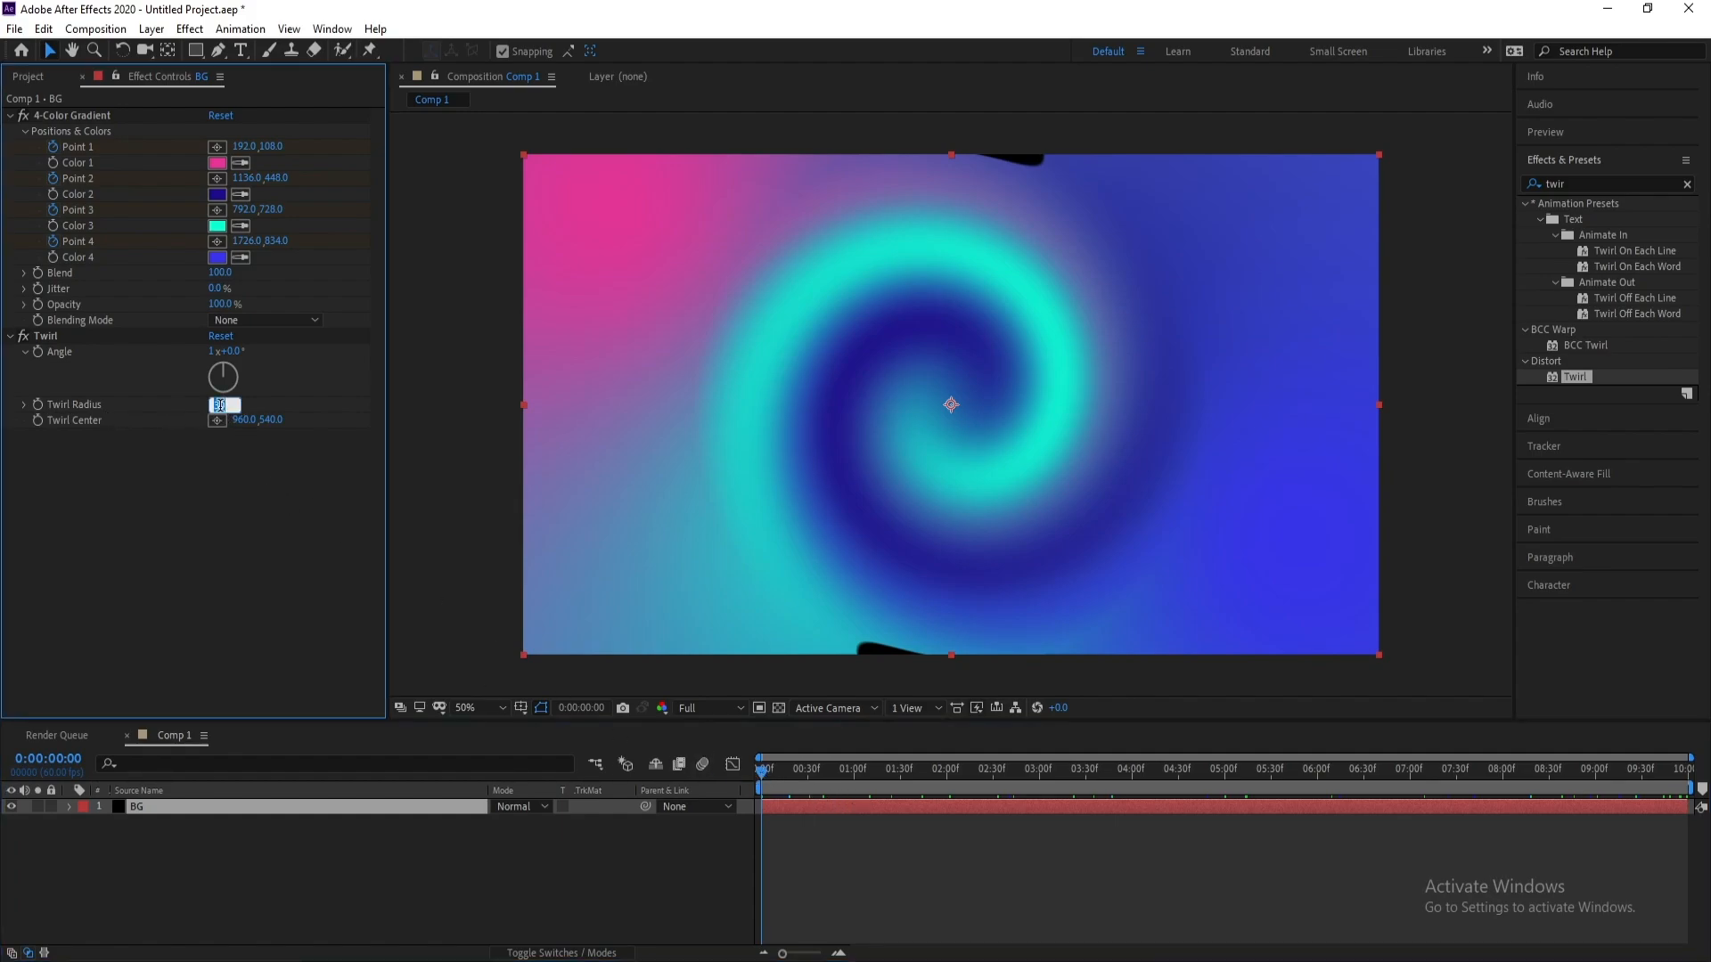
type("10")
key("Return")
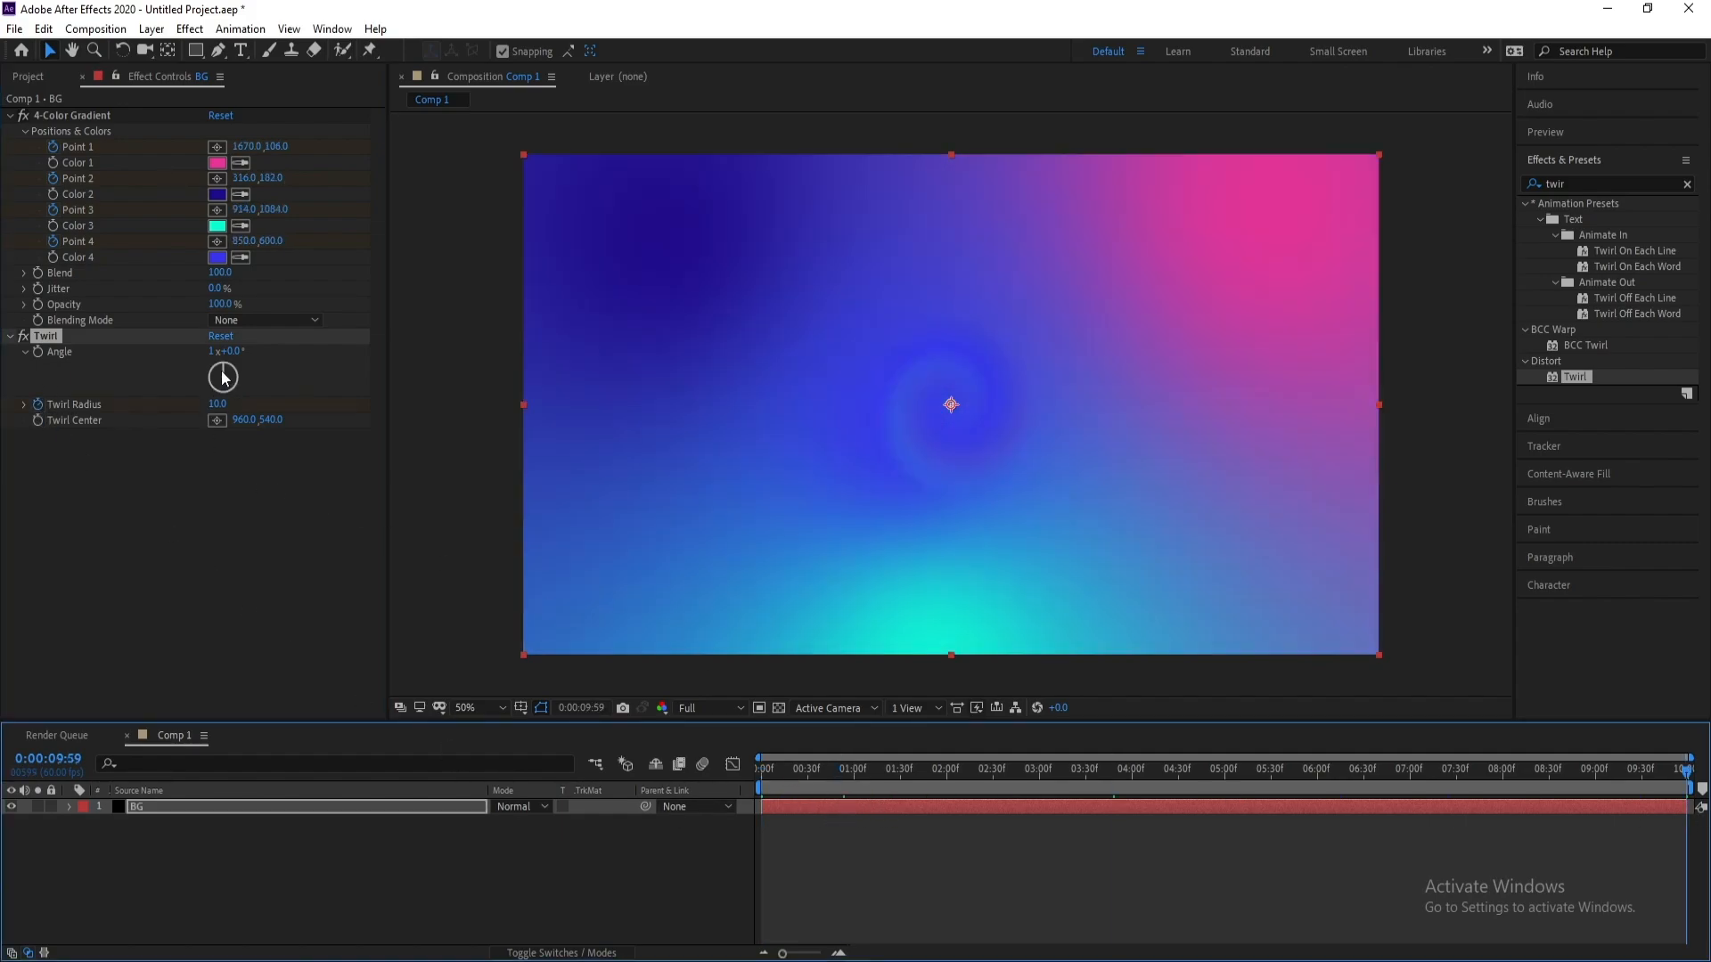
Set the Twirl Radius to 50 at 0:00:09:59 and scrub through the twirl animation.
left_click(215, 406)
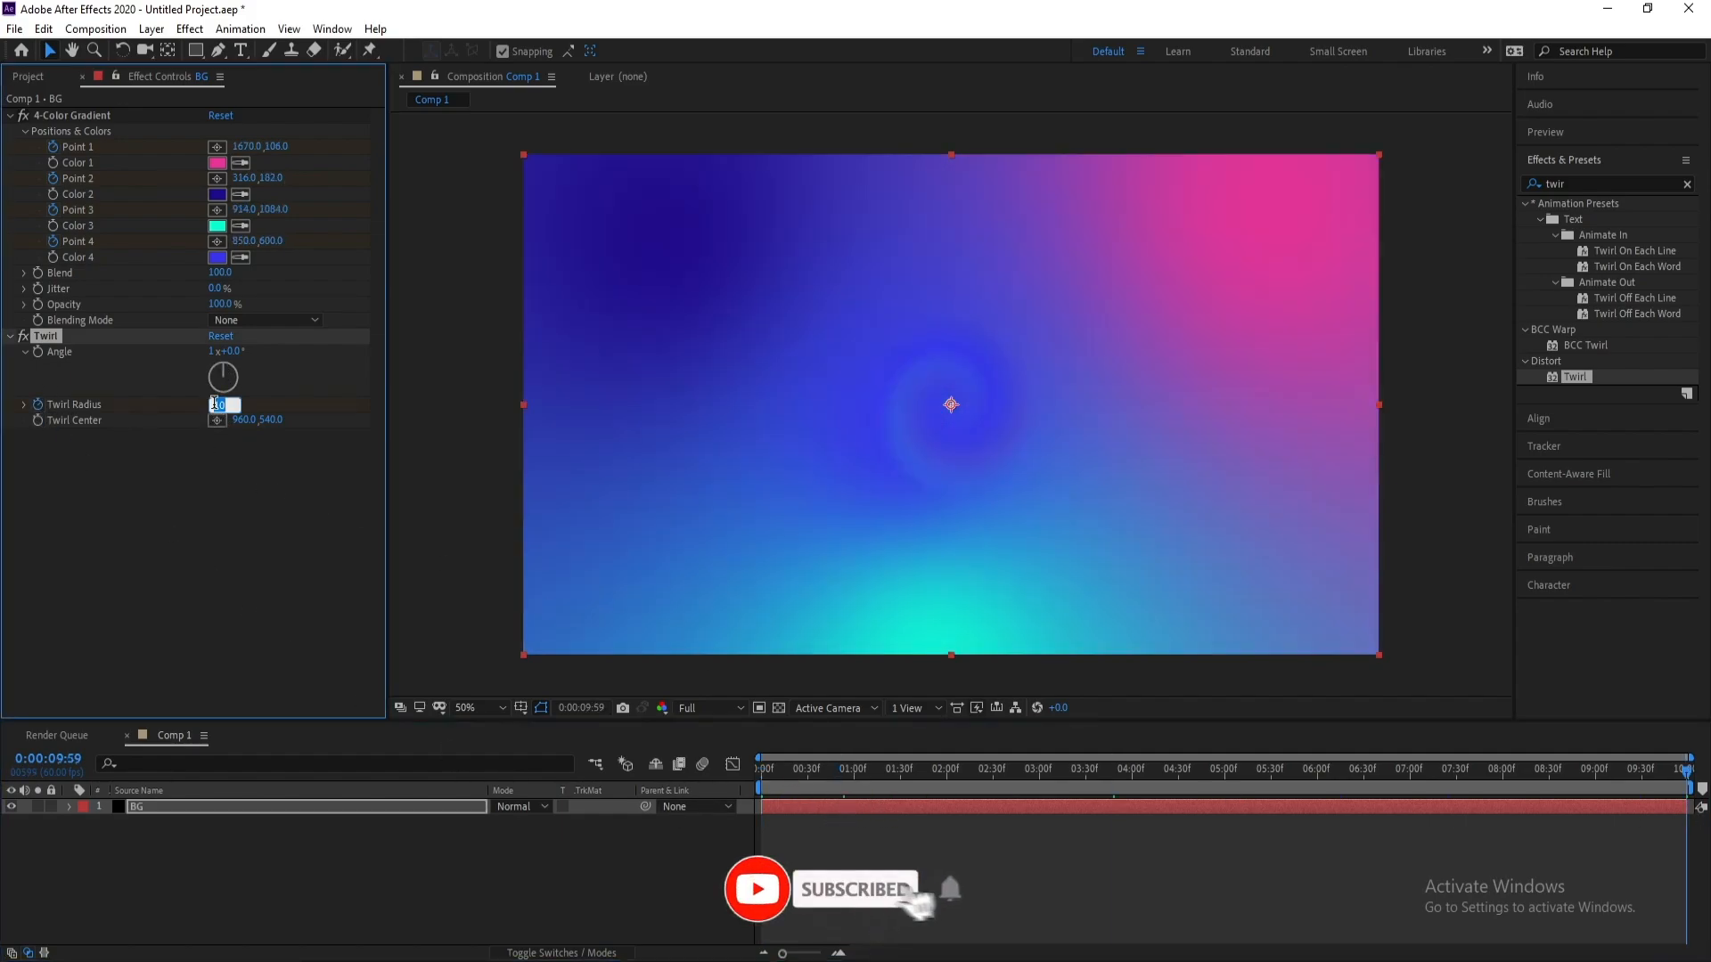
type("50")
key("Return")
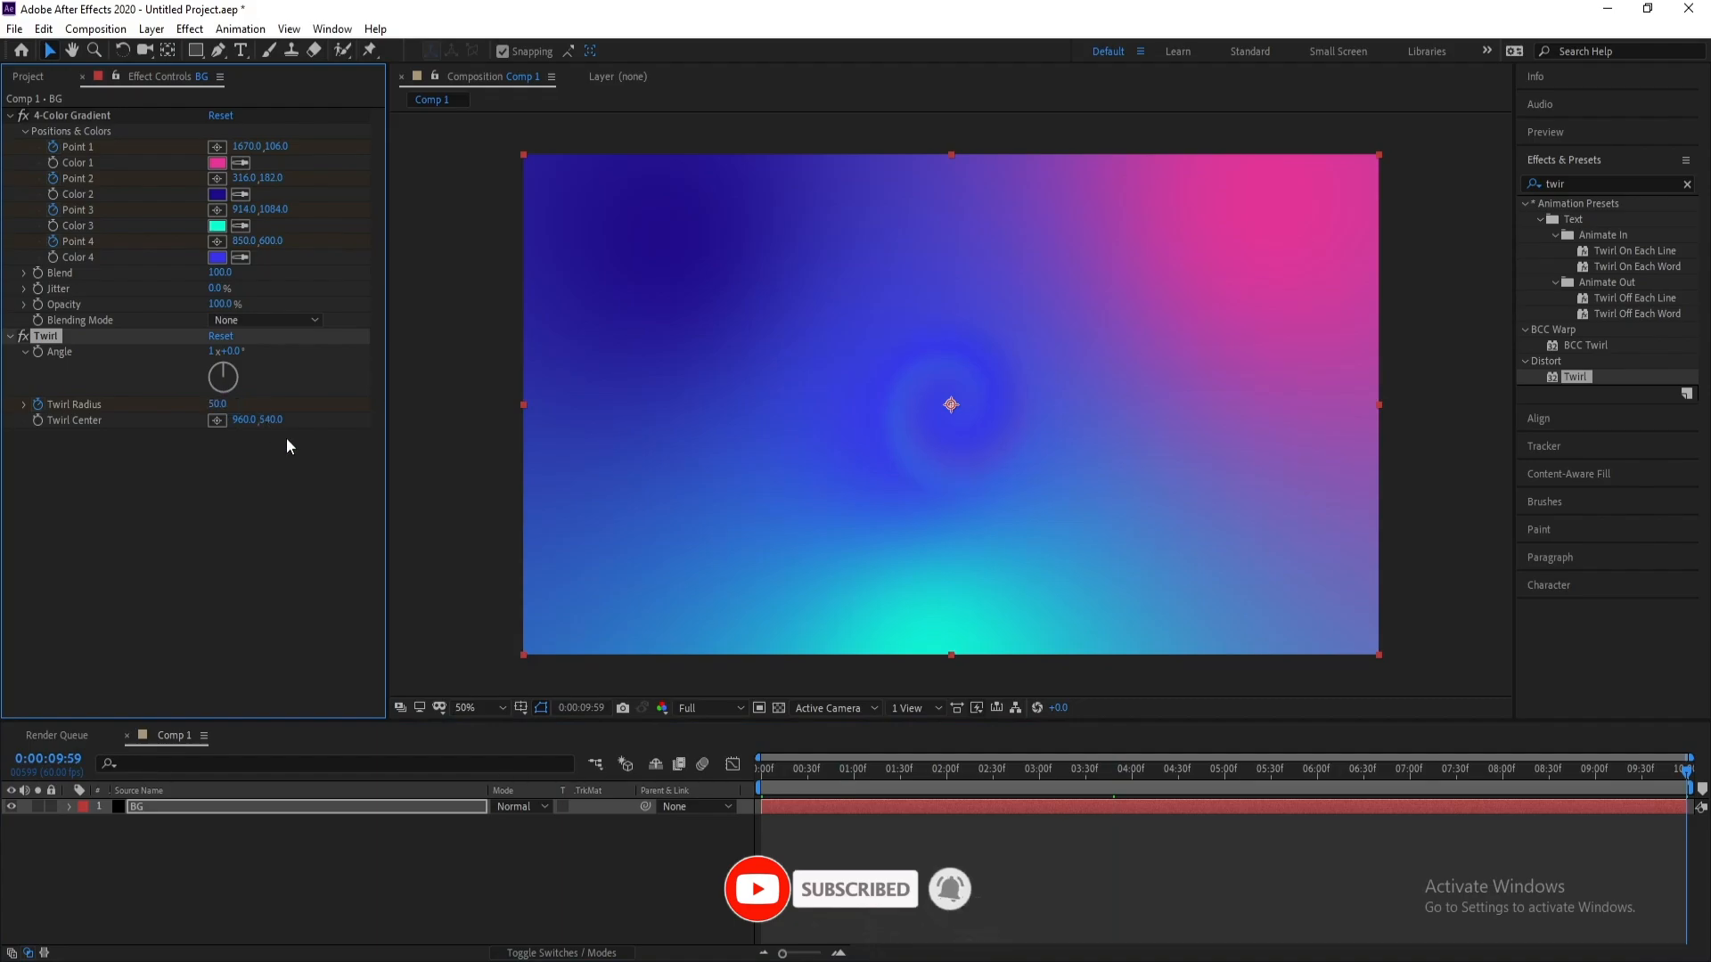
left_click_drag(820, 775, 1633, 772)
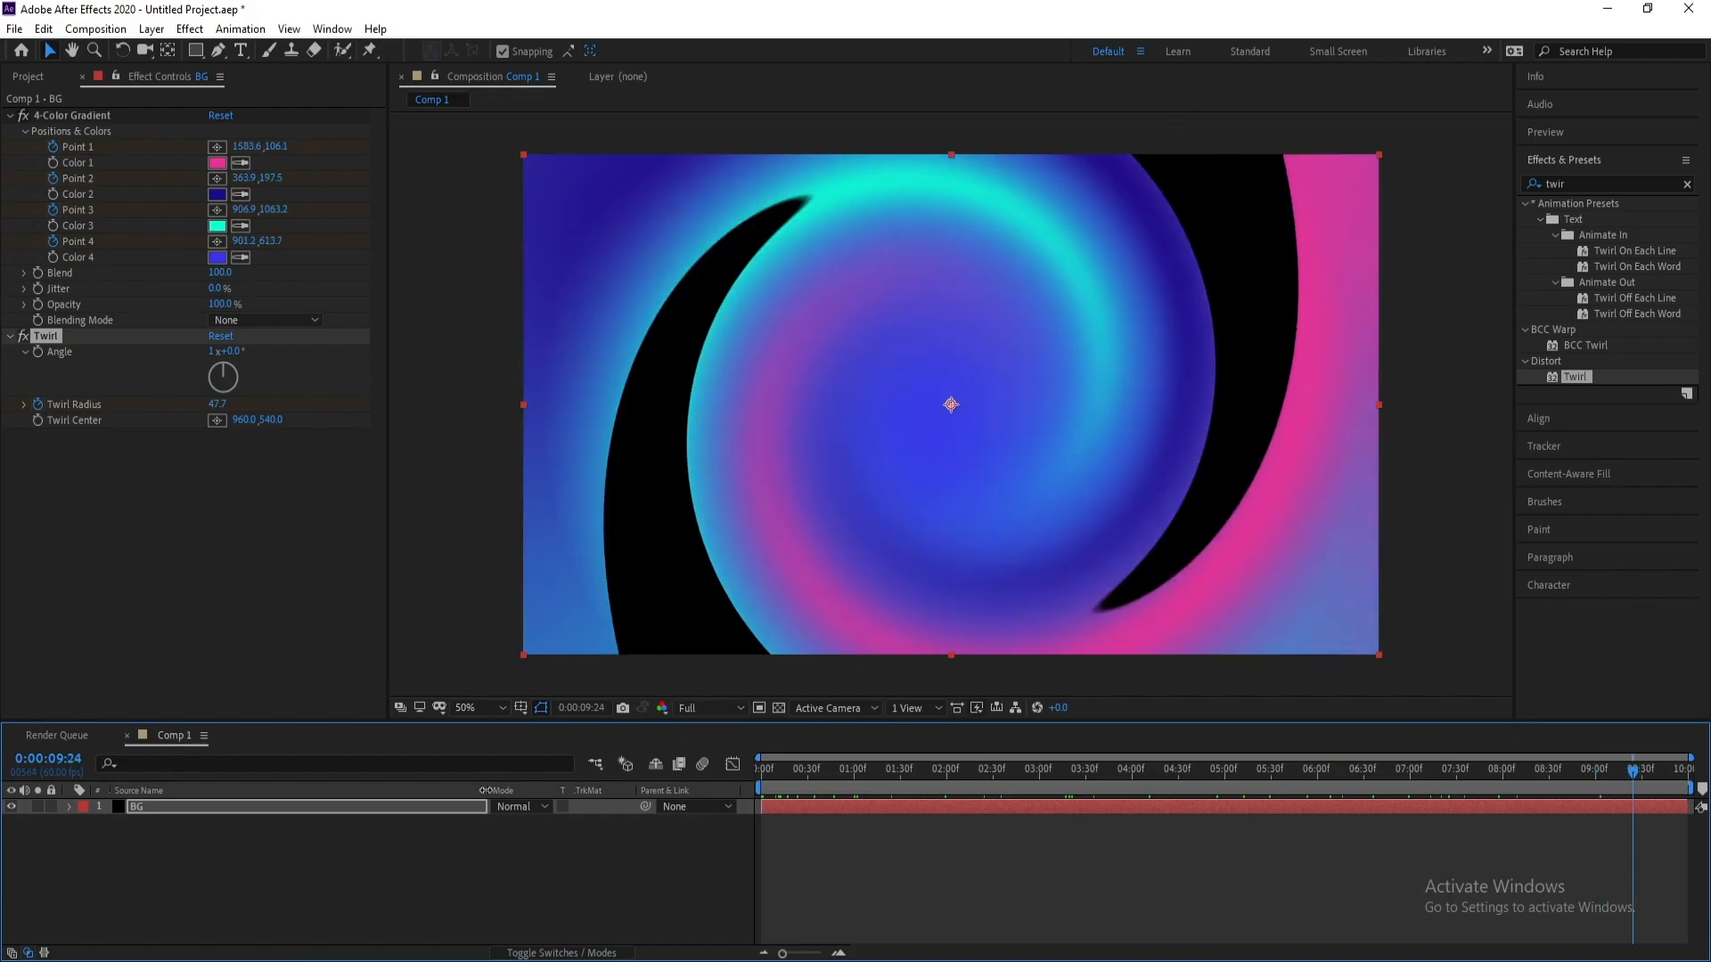
Apply the Motion Tile effect to the BG layer and place it above 4-Color Gradient in the effect order.
left_click(285, 809)
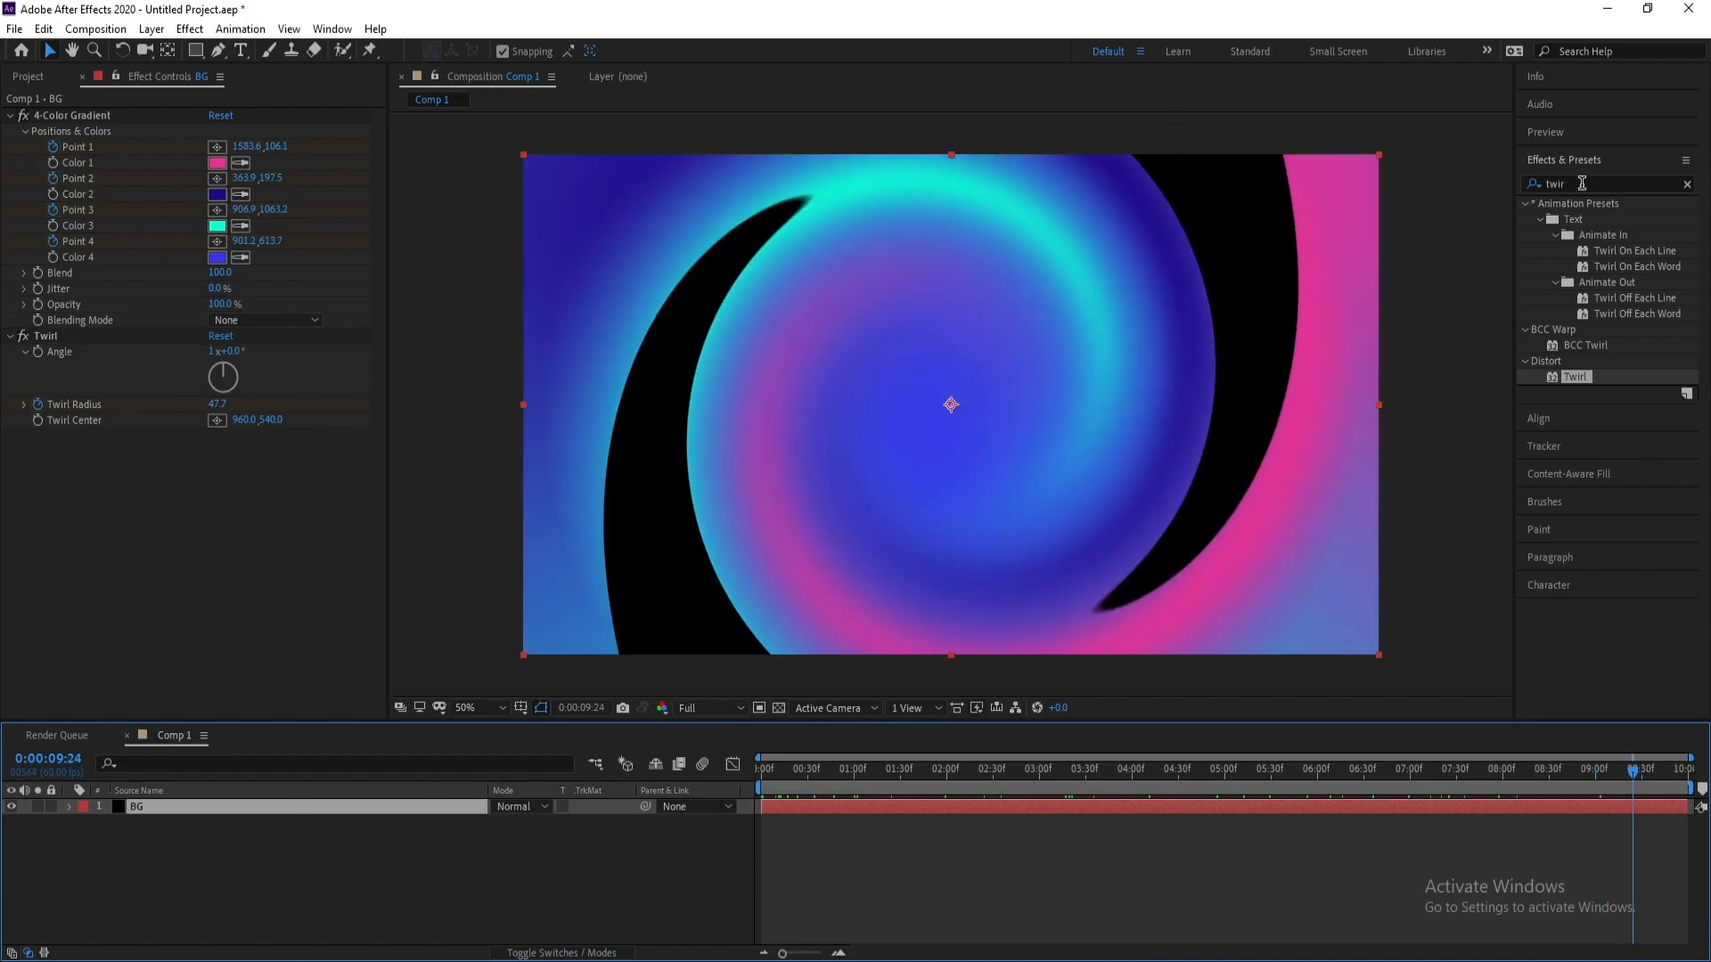
left_click(1621, 190)
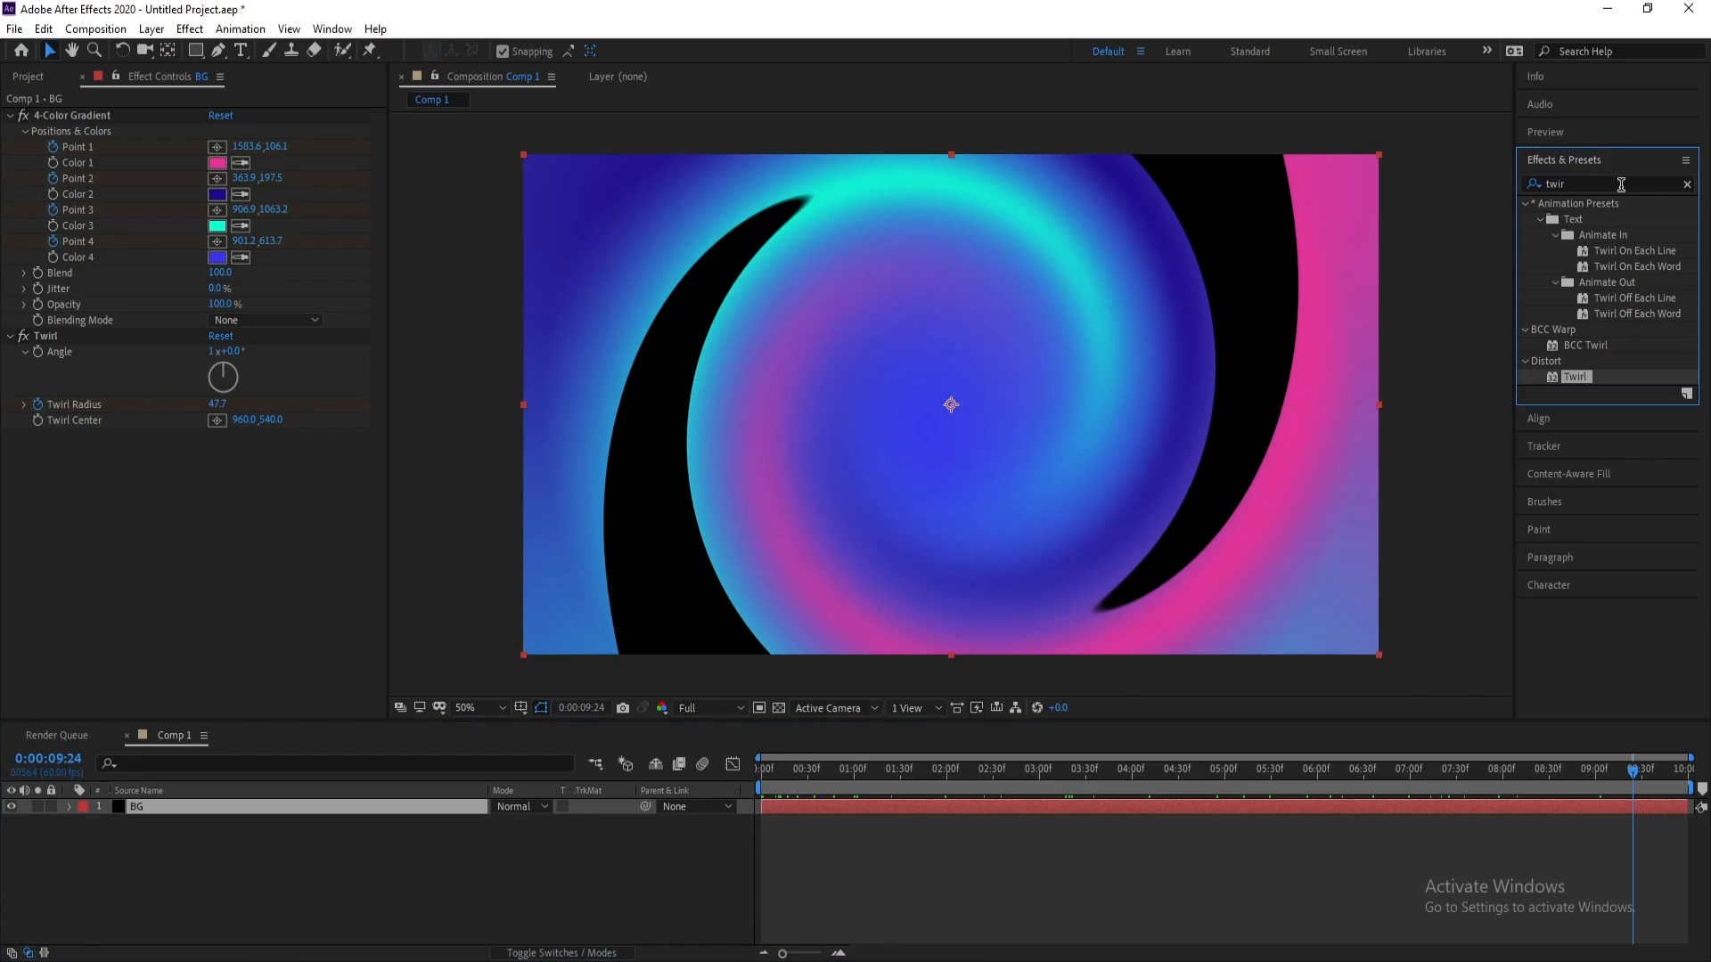
left_click(1621, 185)
type("mo")
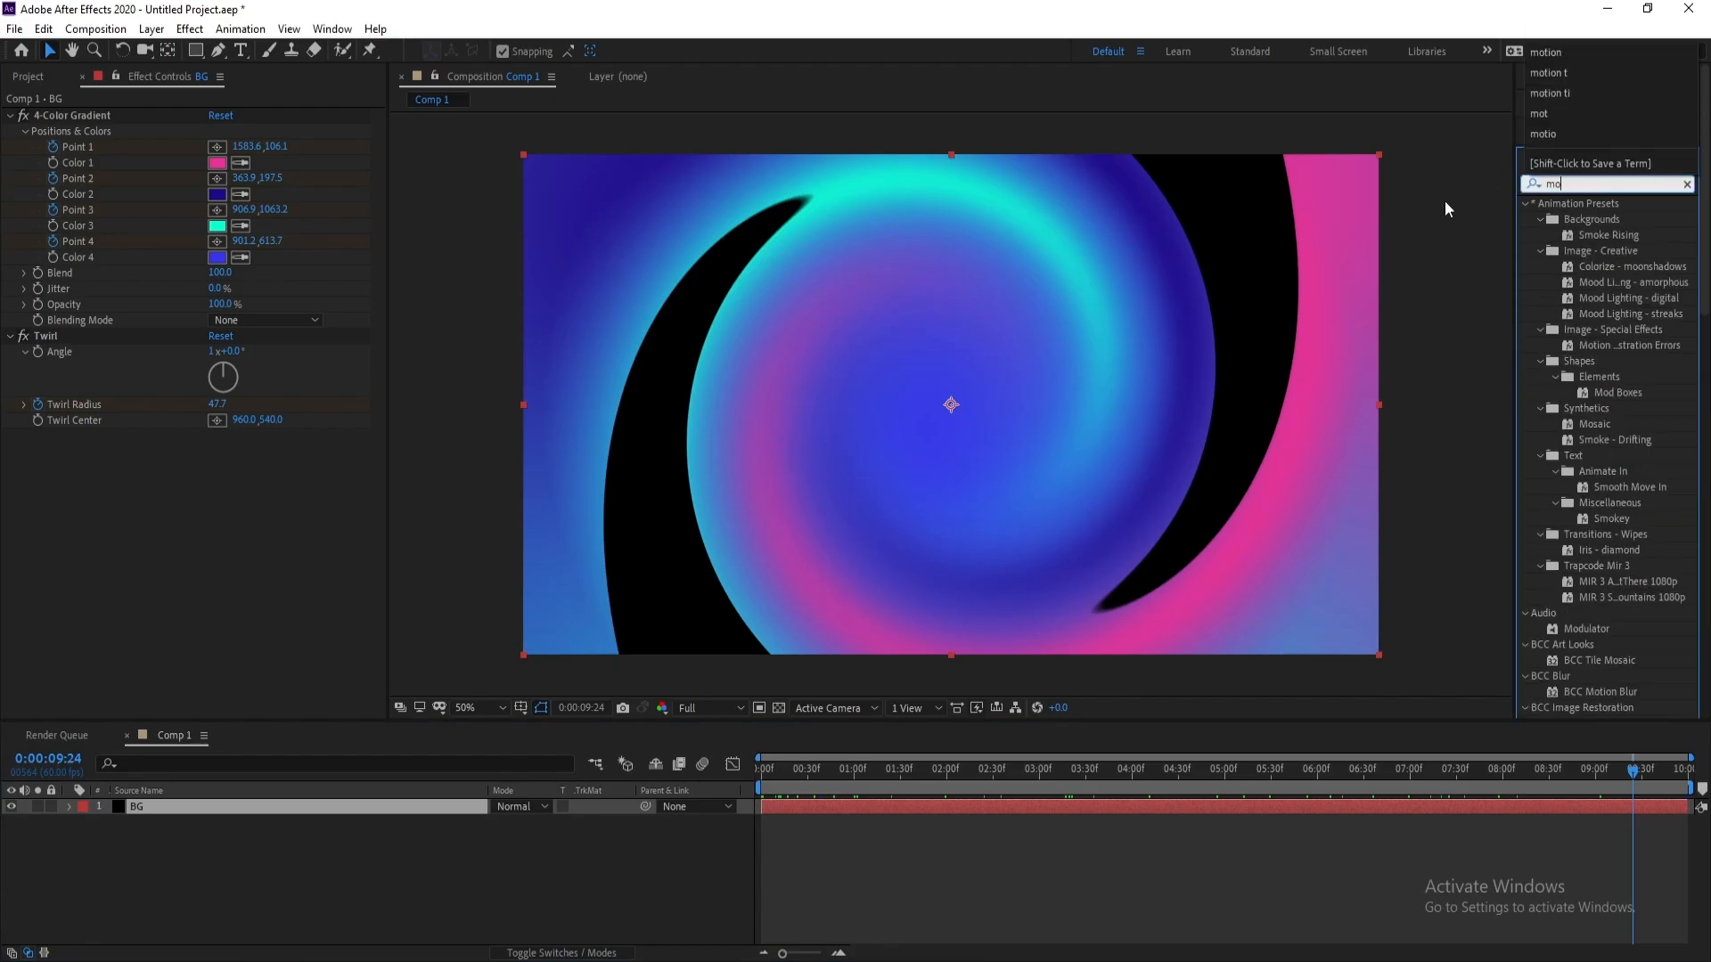
type("tion t")
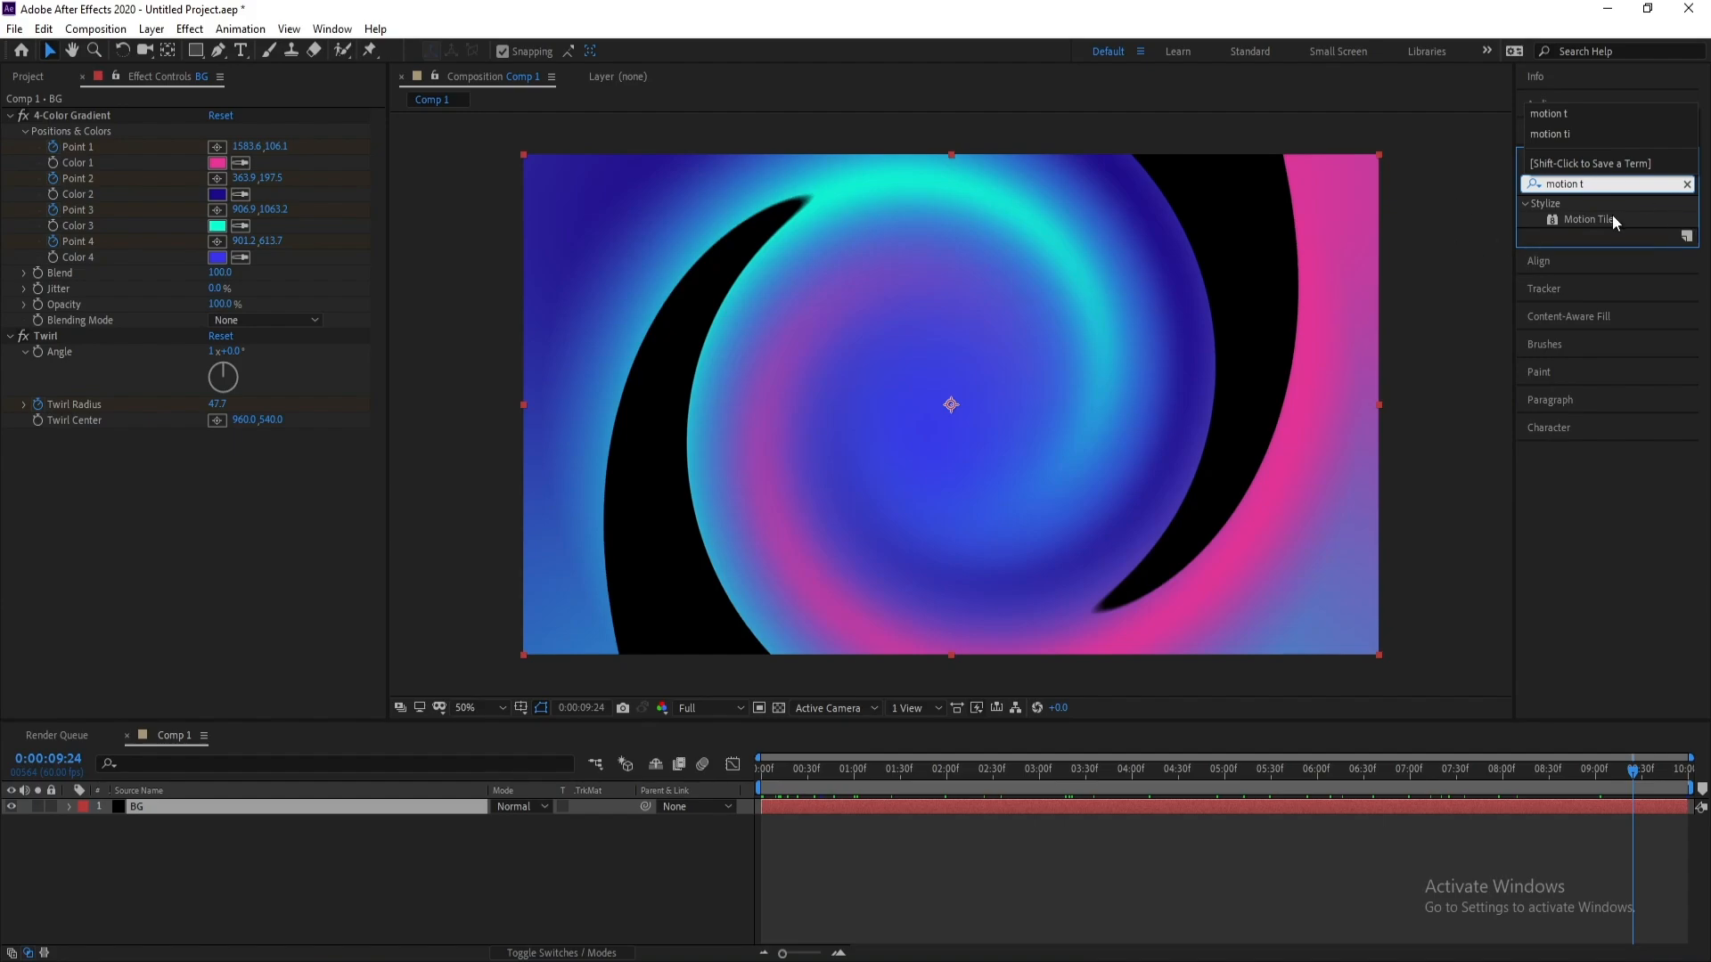
left_click_drag(1581, 221, 1084, 806)
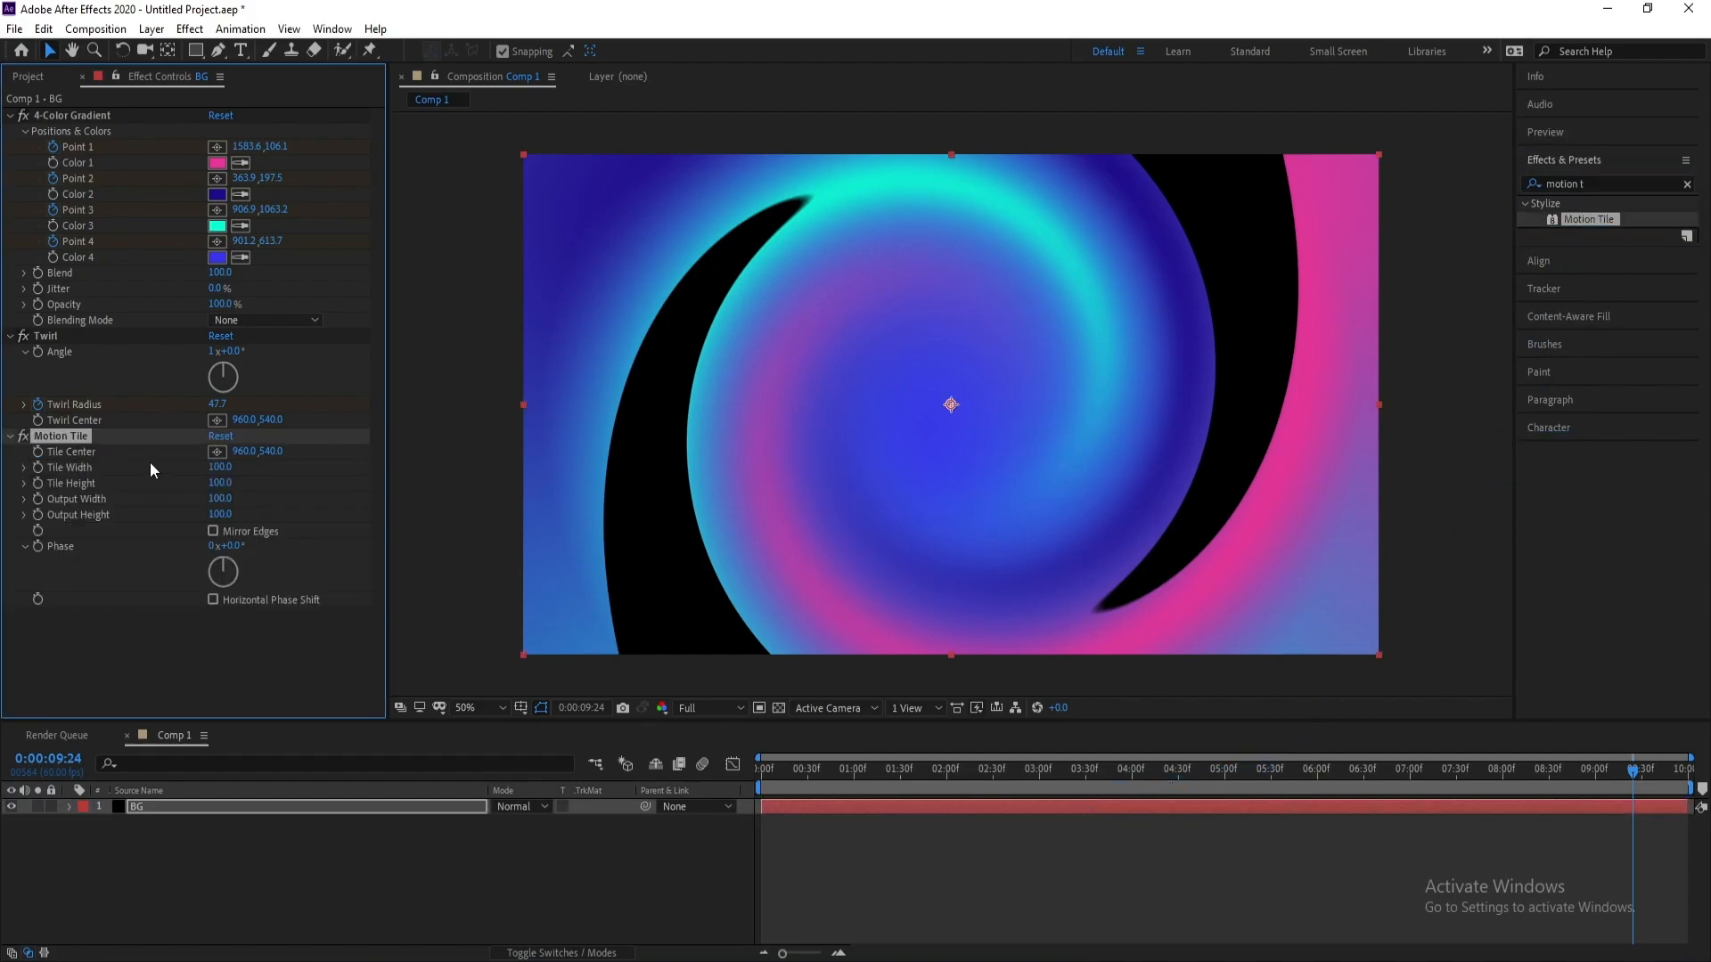
left_click_drag(62, 430, 65, 125)
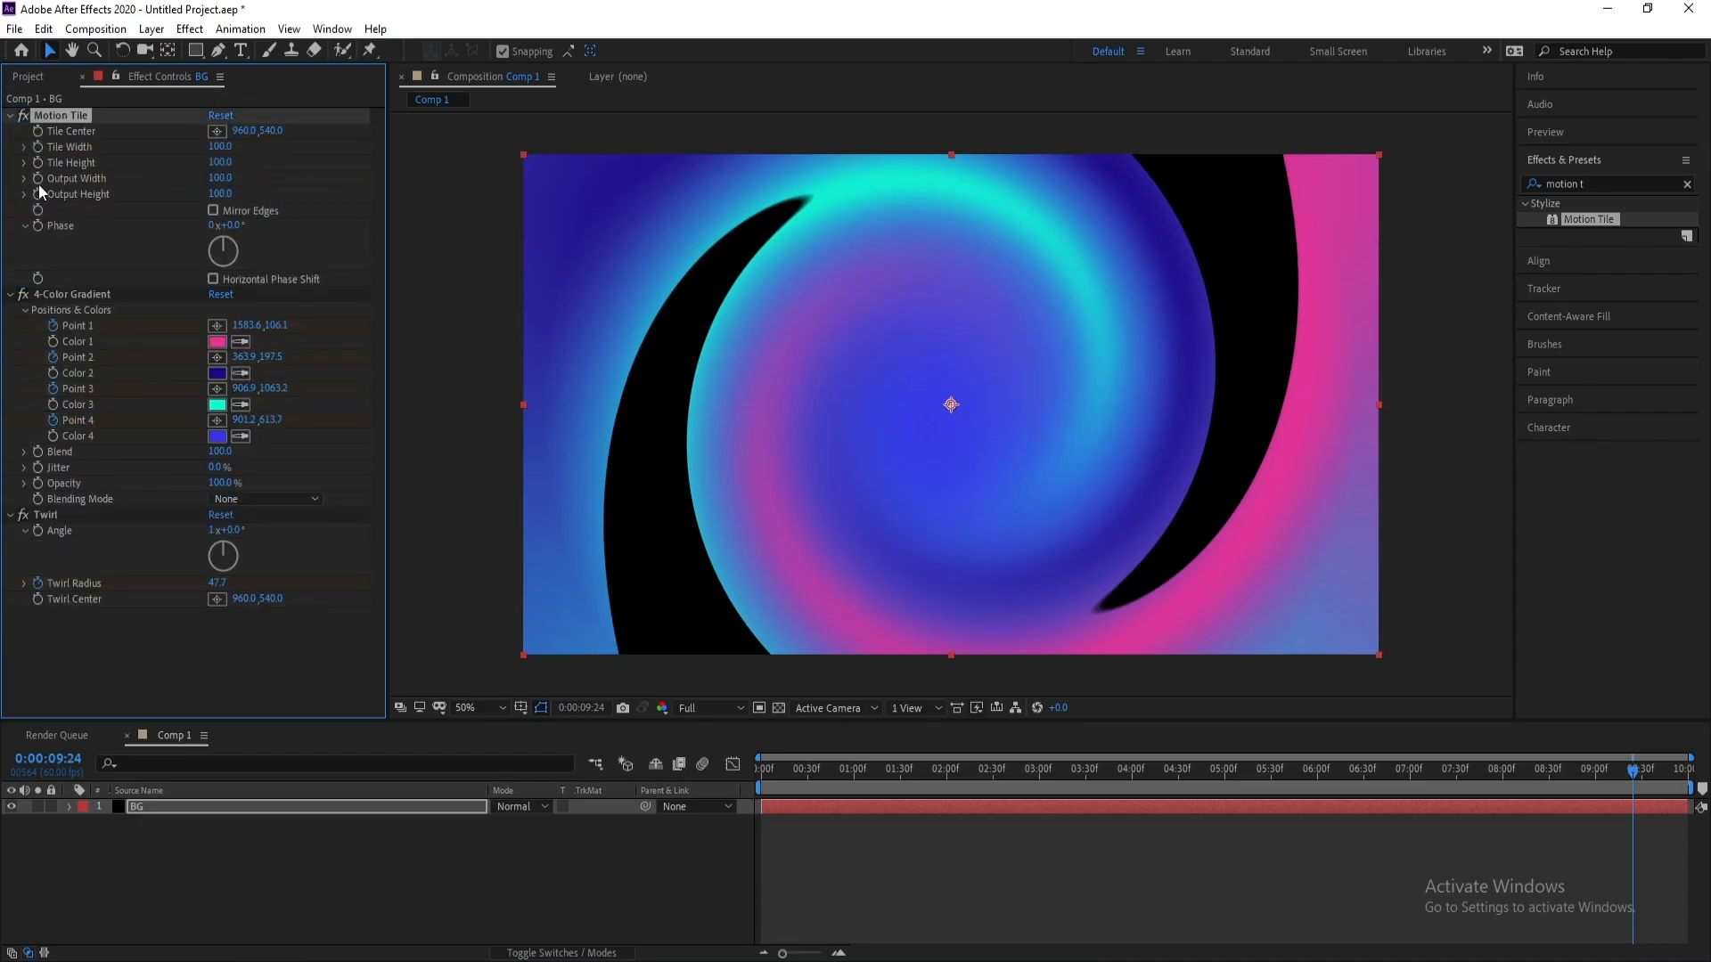
Set Motion Tile's Output Width and Output Height to 200 each.
left_click(220, 178)
left_click(221, 194)
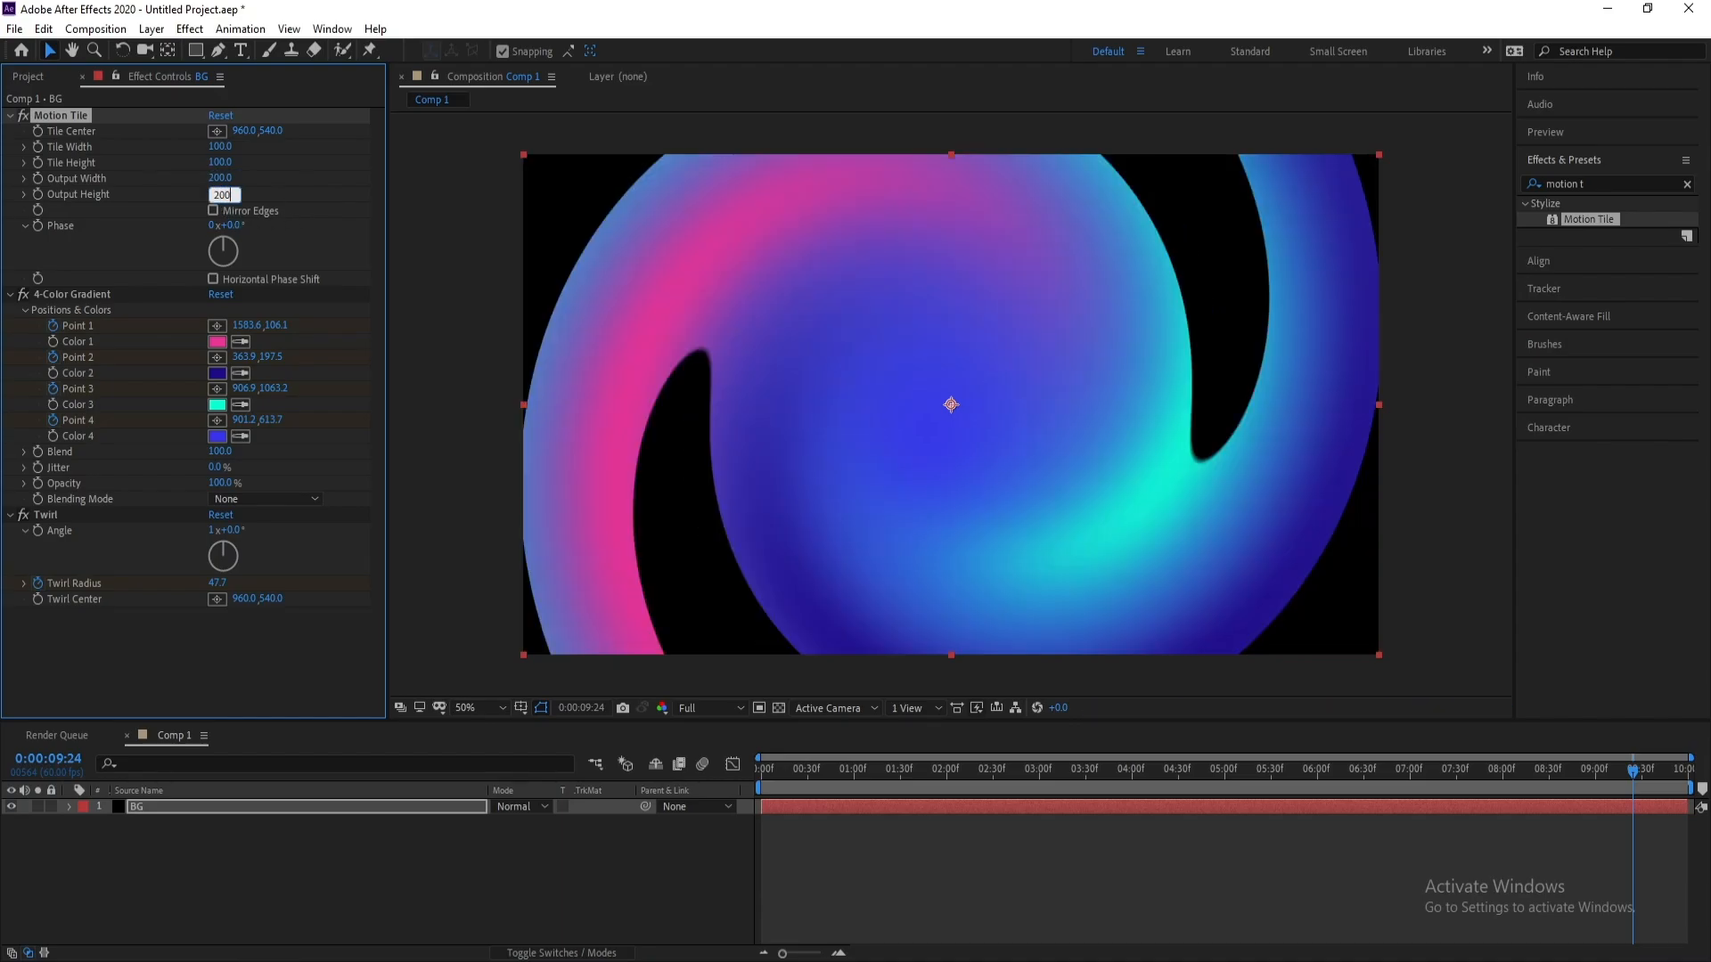
key("Return")
left_click_drag(1057, 775, 668, 804)
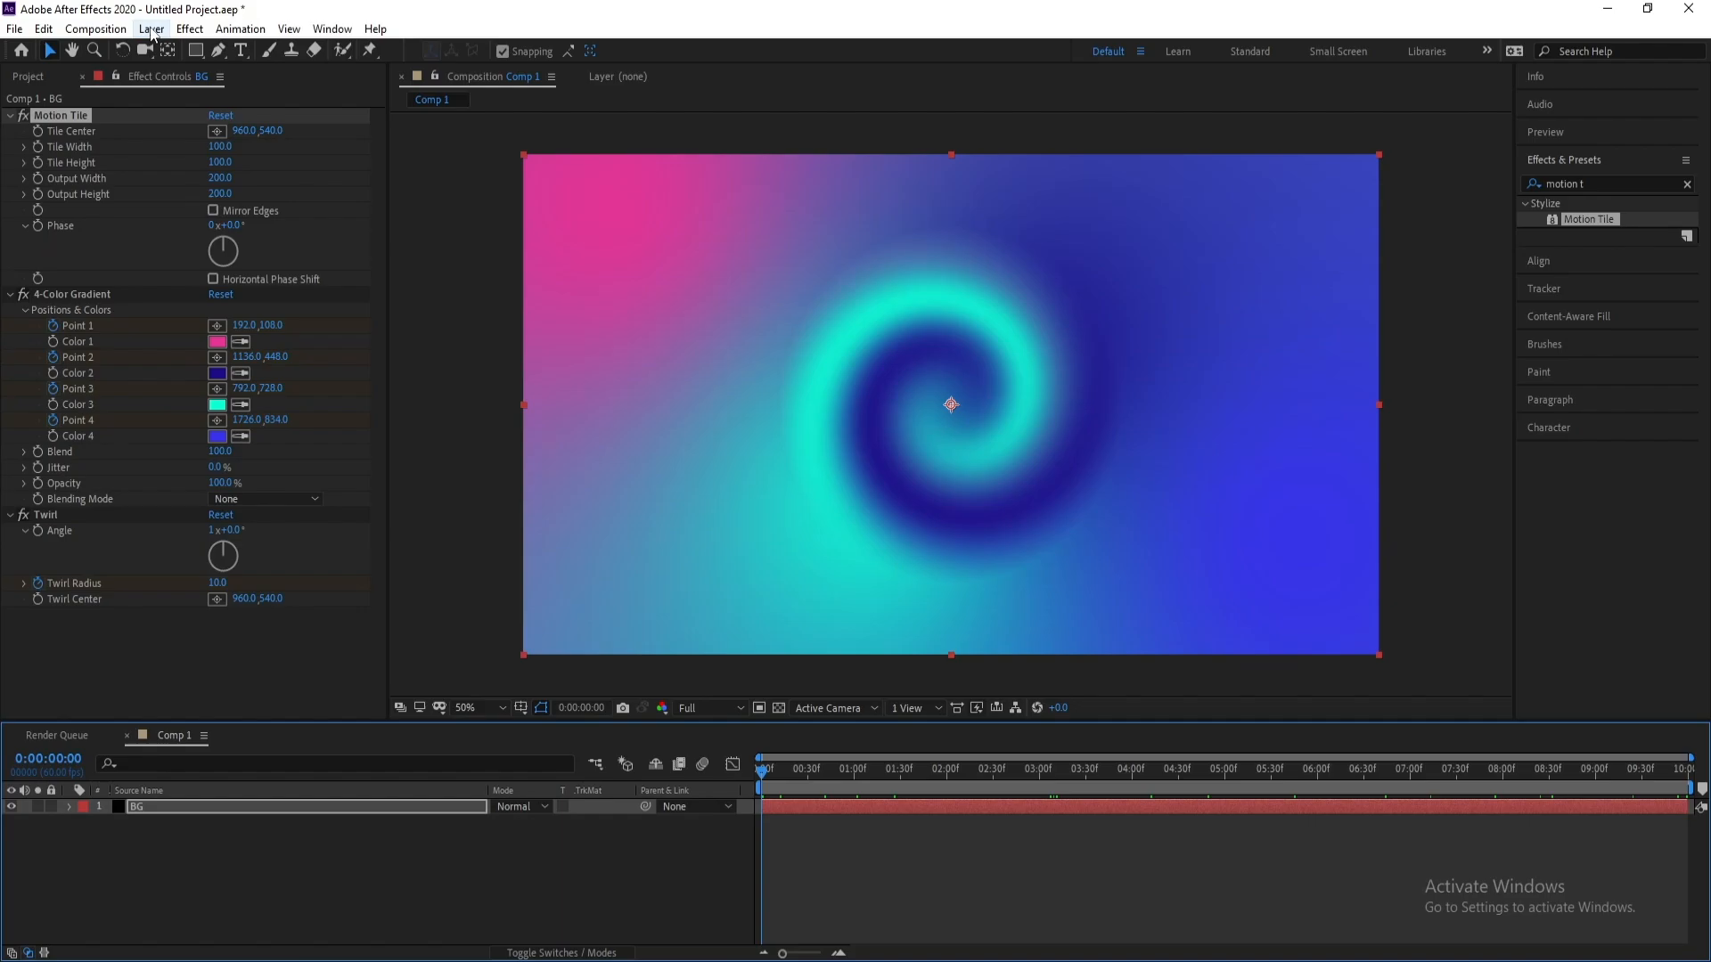
Create an adjustment layer above BG and apply the Wave Warp effect to it.
left_click(152, 30)
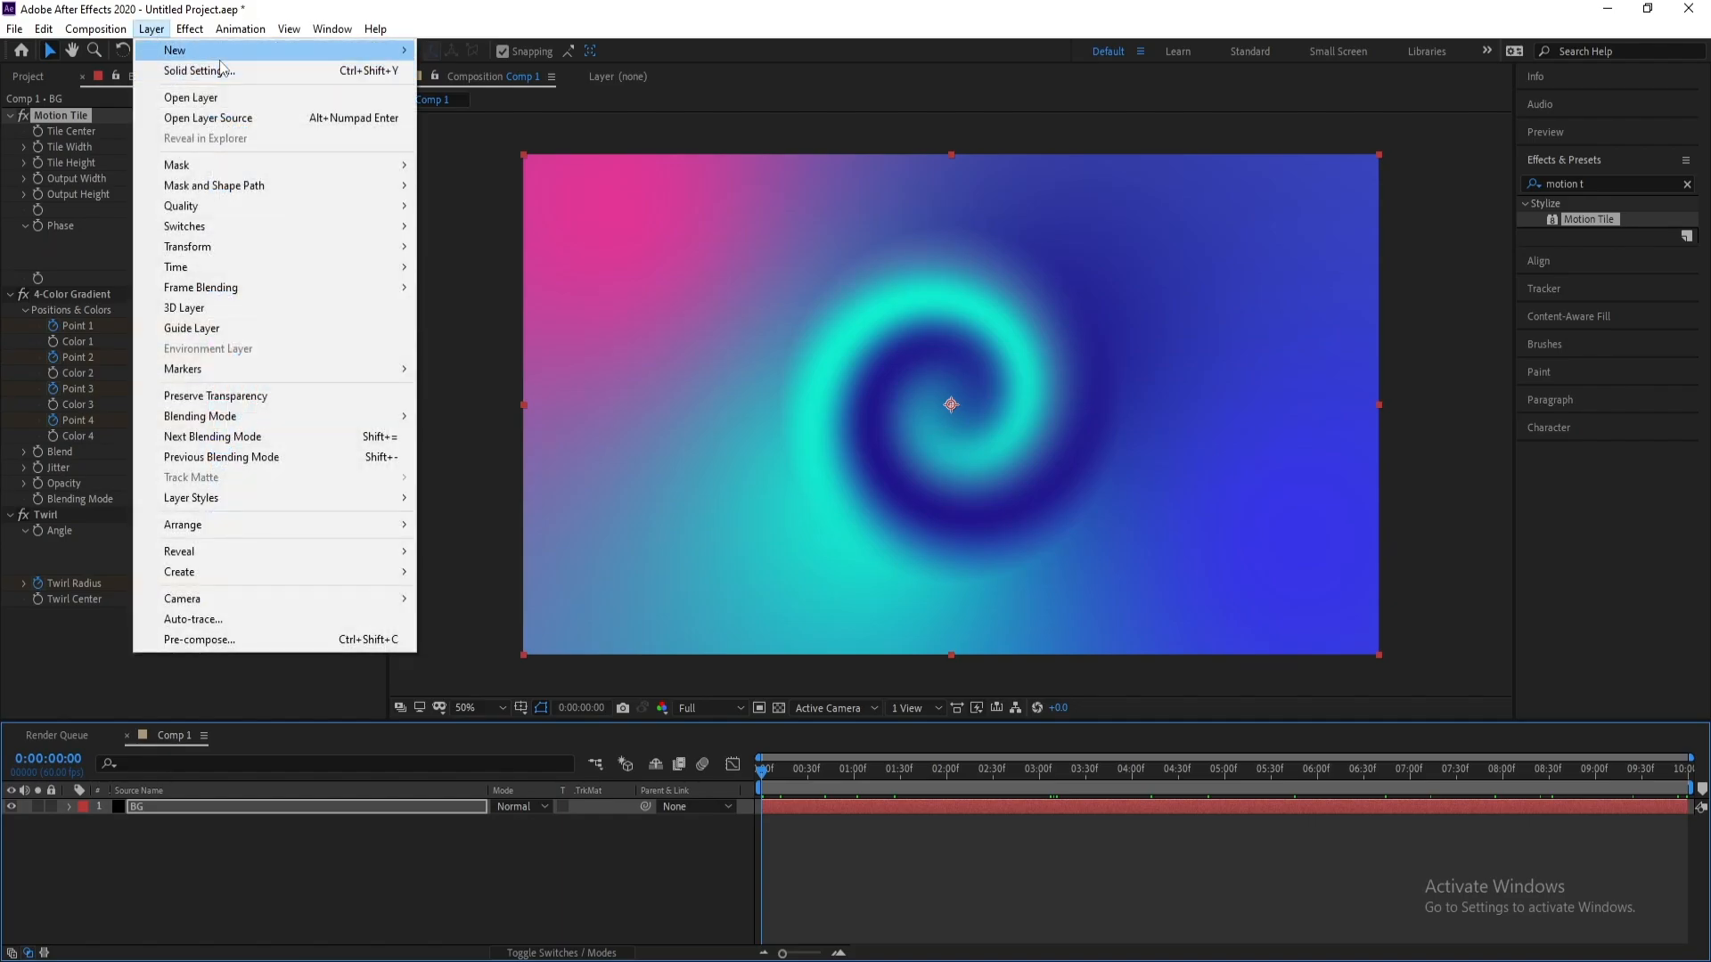
mouse_move(222, 51)
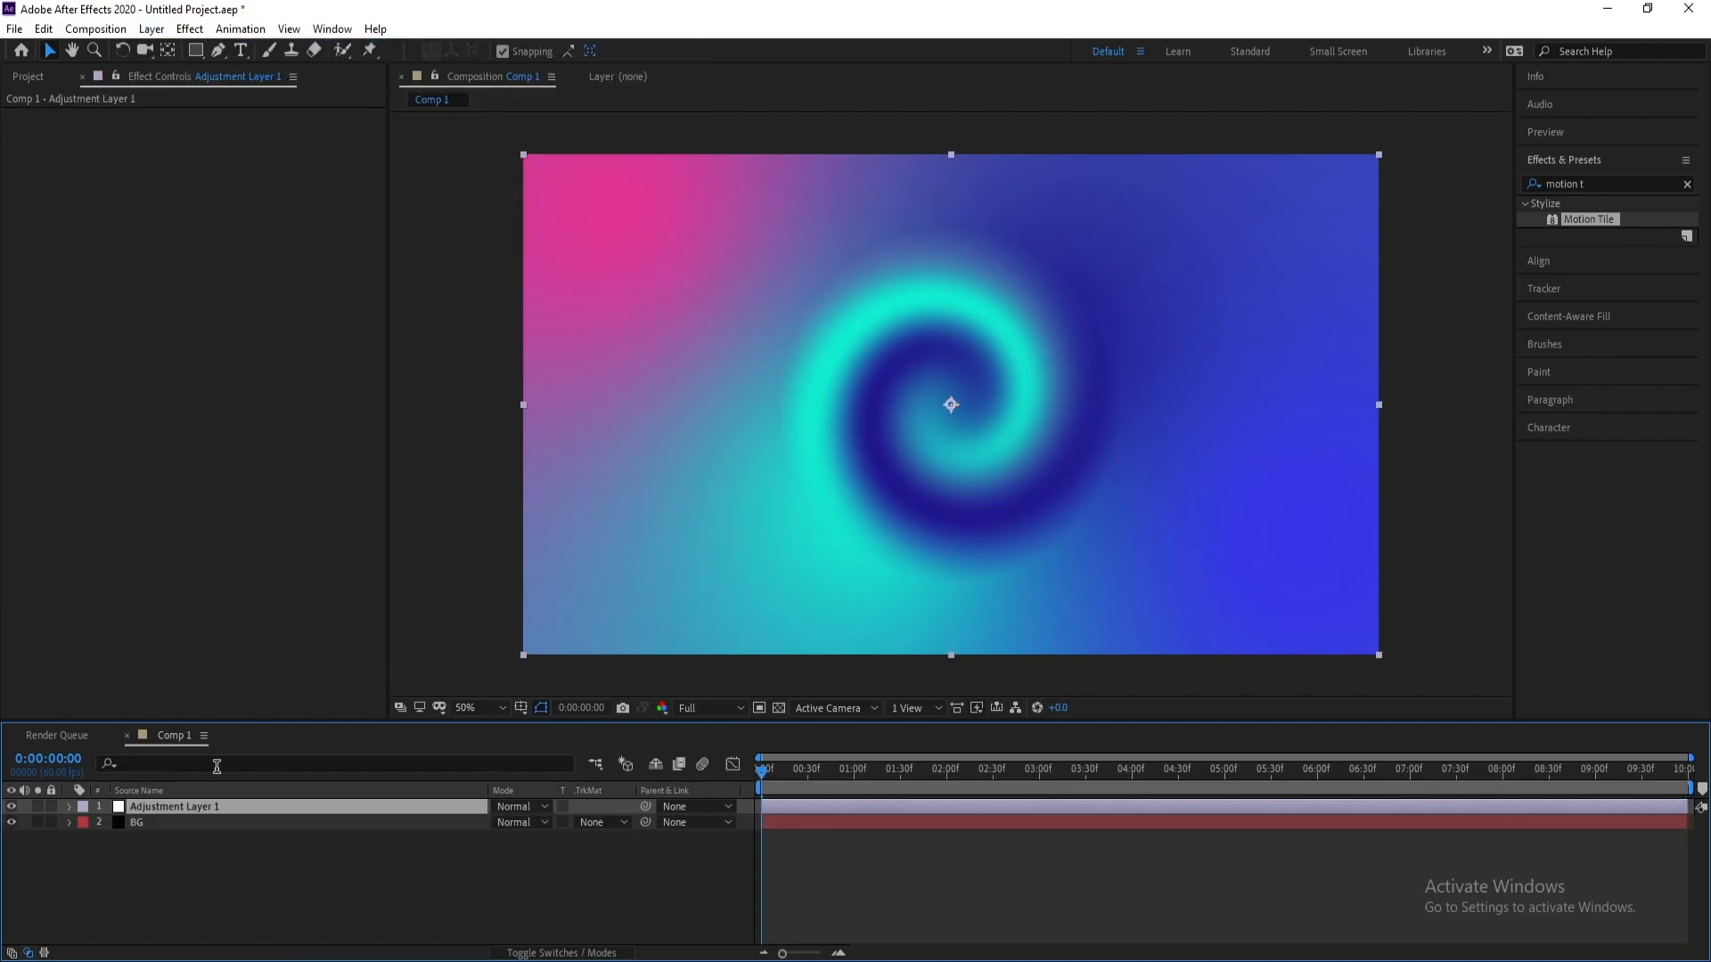
left_click(1622, 183)
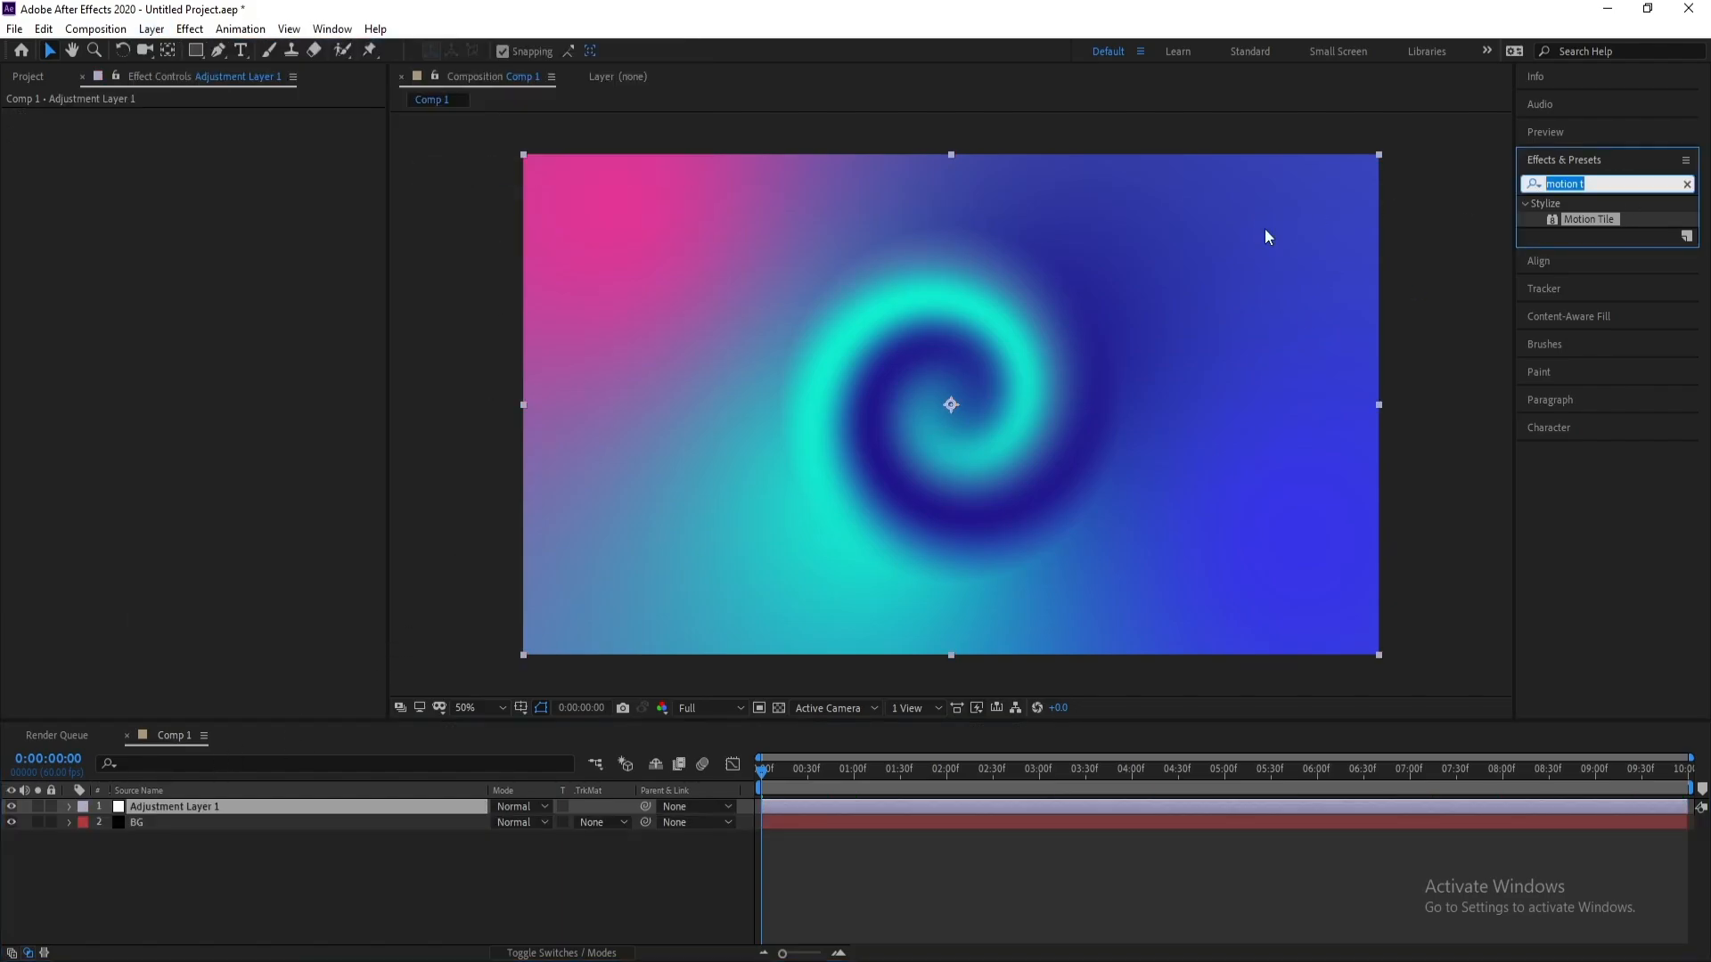
type("wave")
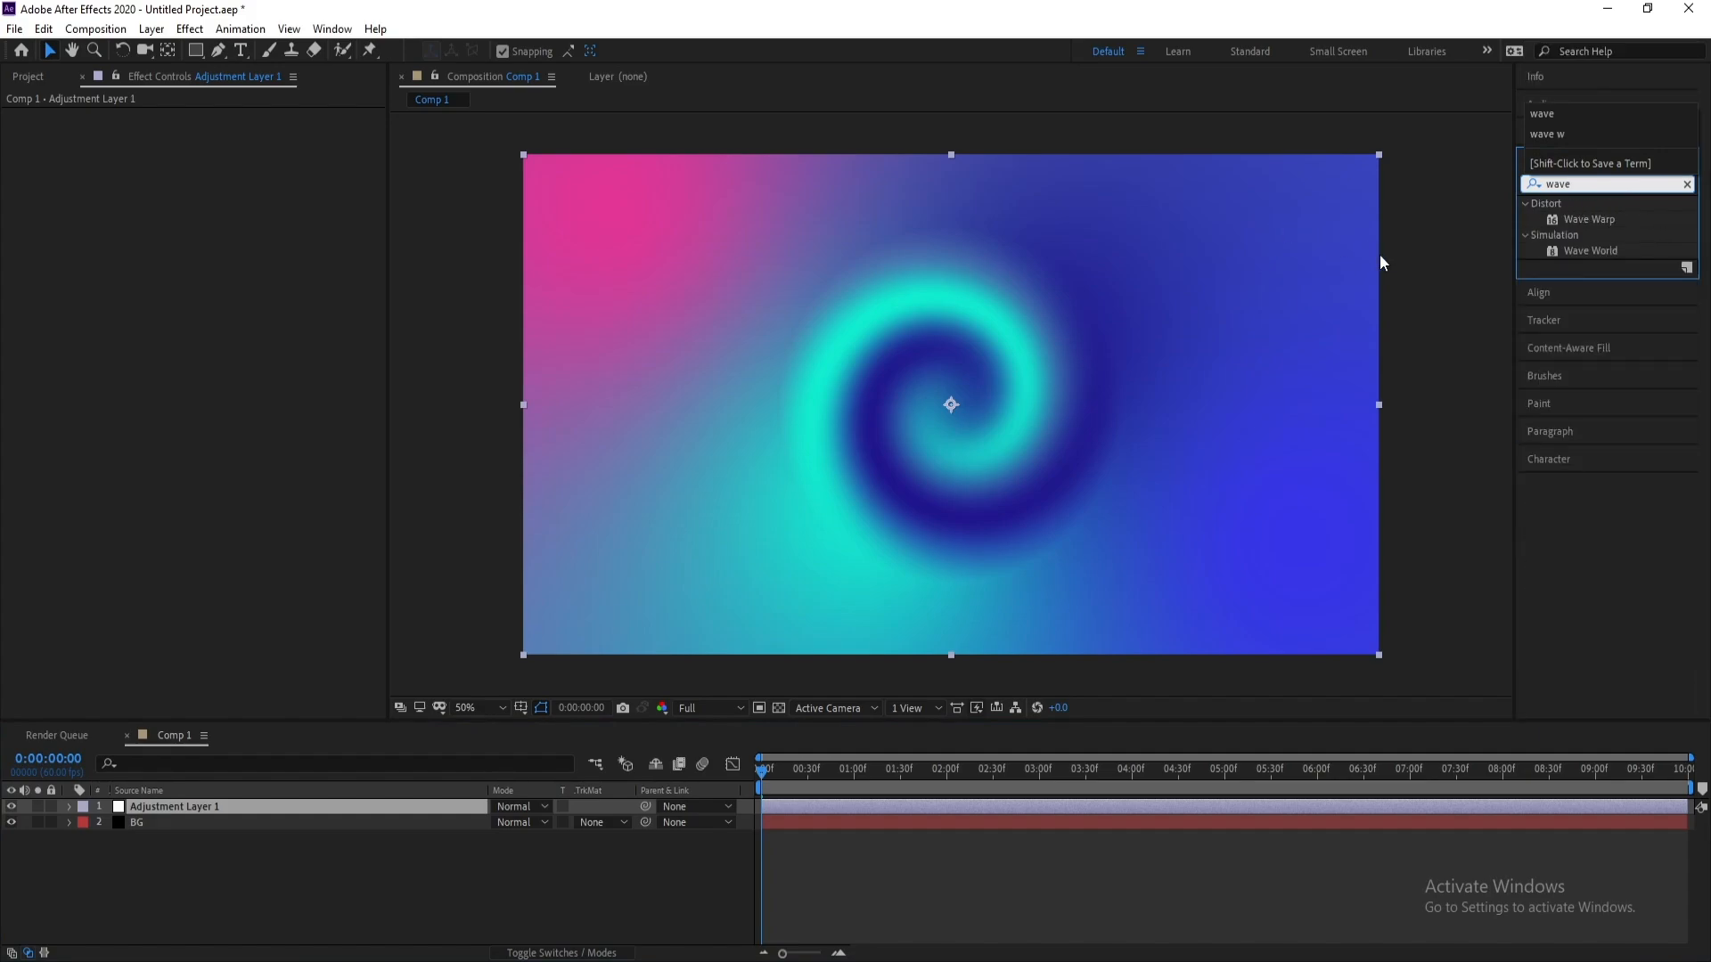
double_click(1607, 219)
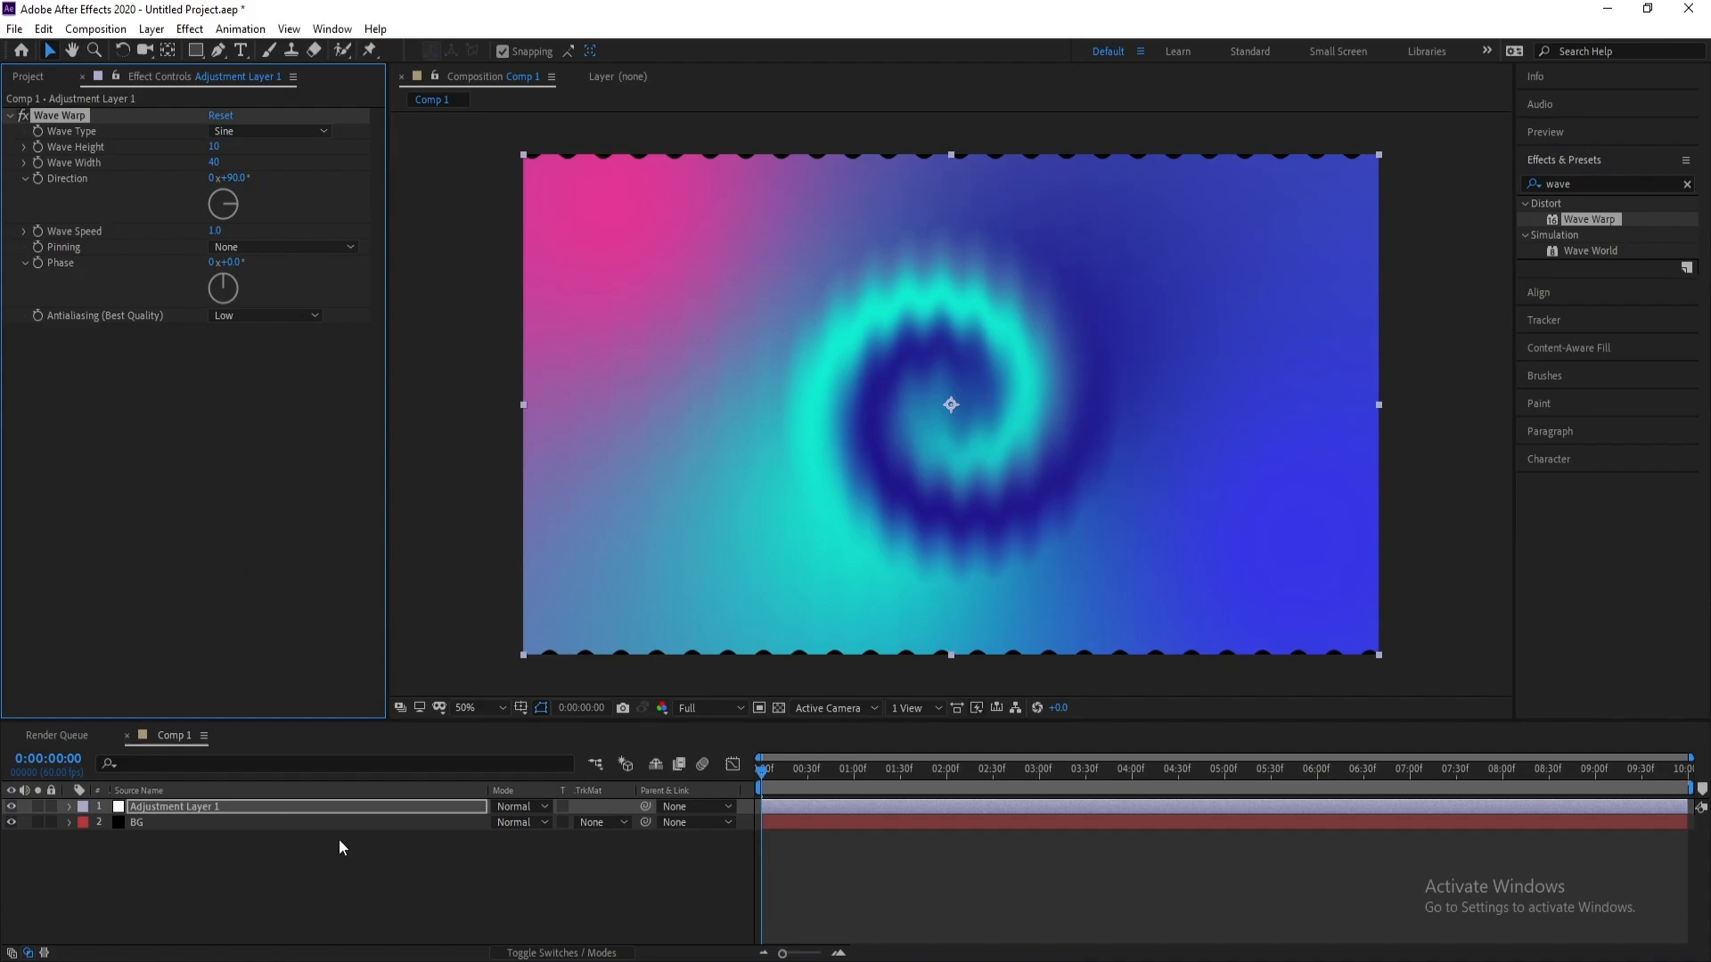
Set Wave Warp's Wave Height to 500 and Wave Width to 400 on the adjustment layer, then scrub through the waves.
left_click_drag(842, 778, 977, 774)
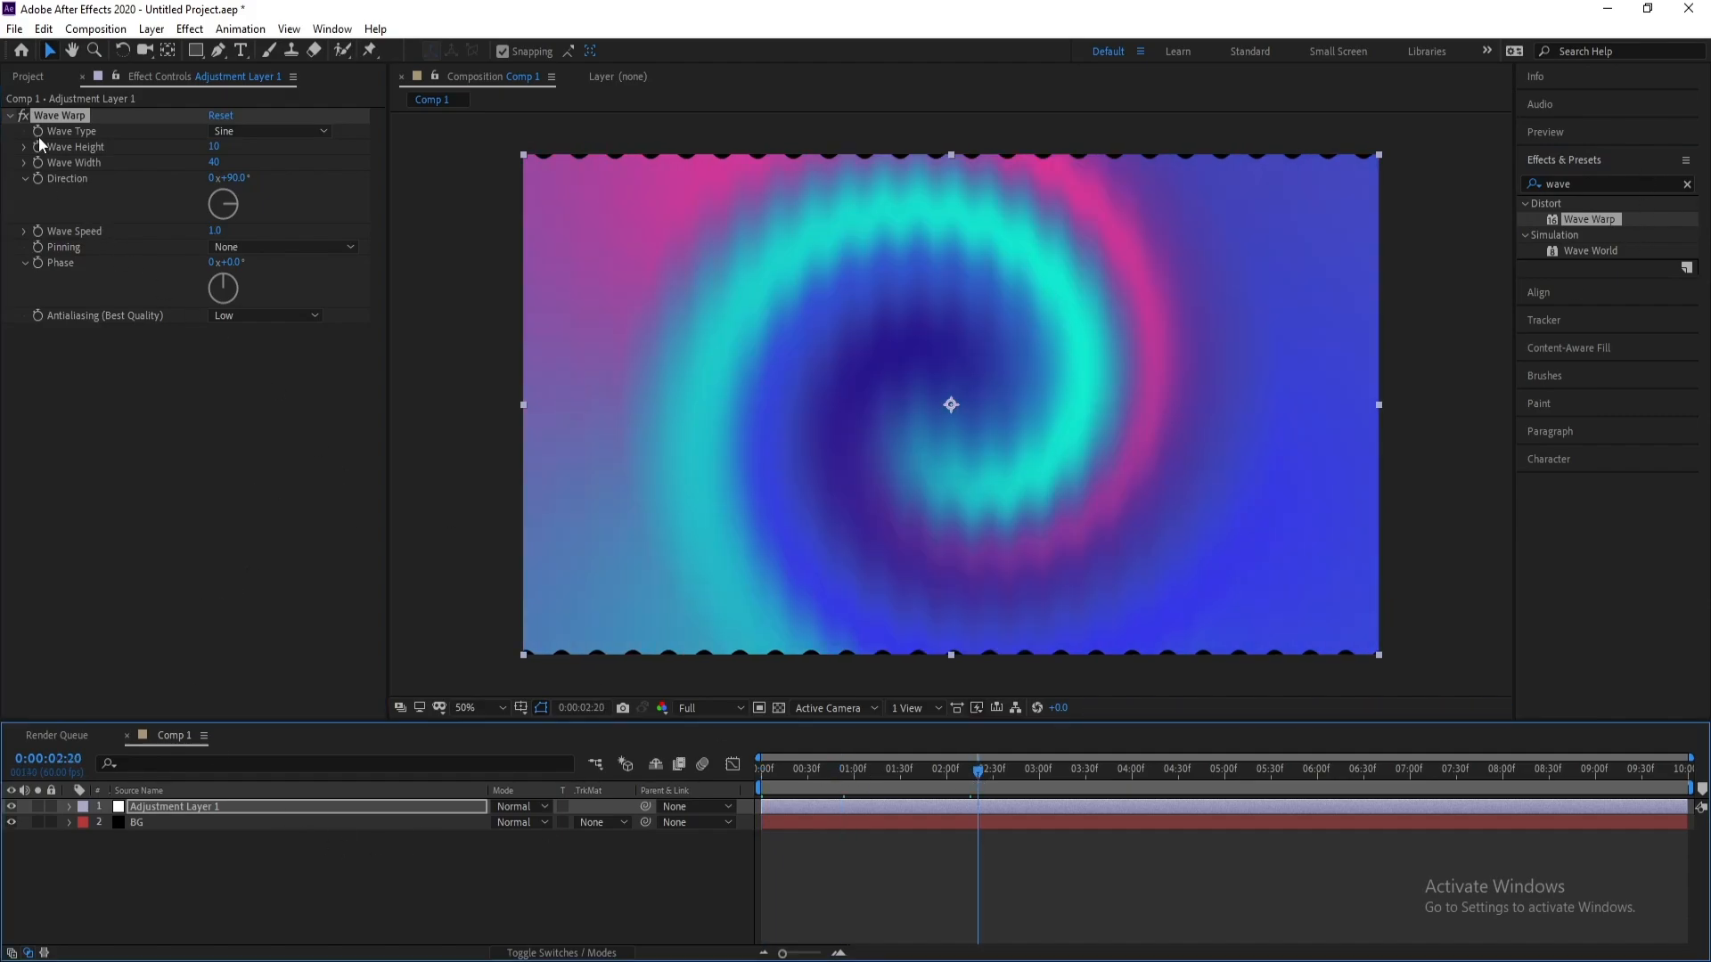
left_click(216, 148)
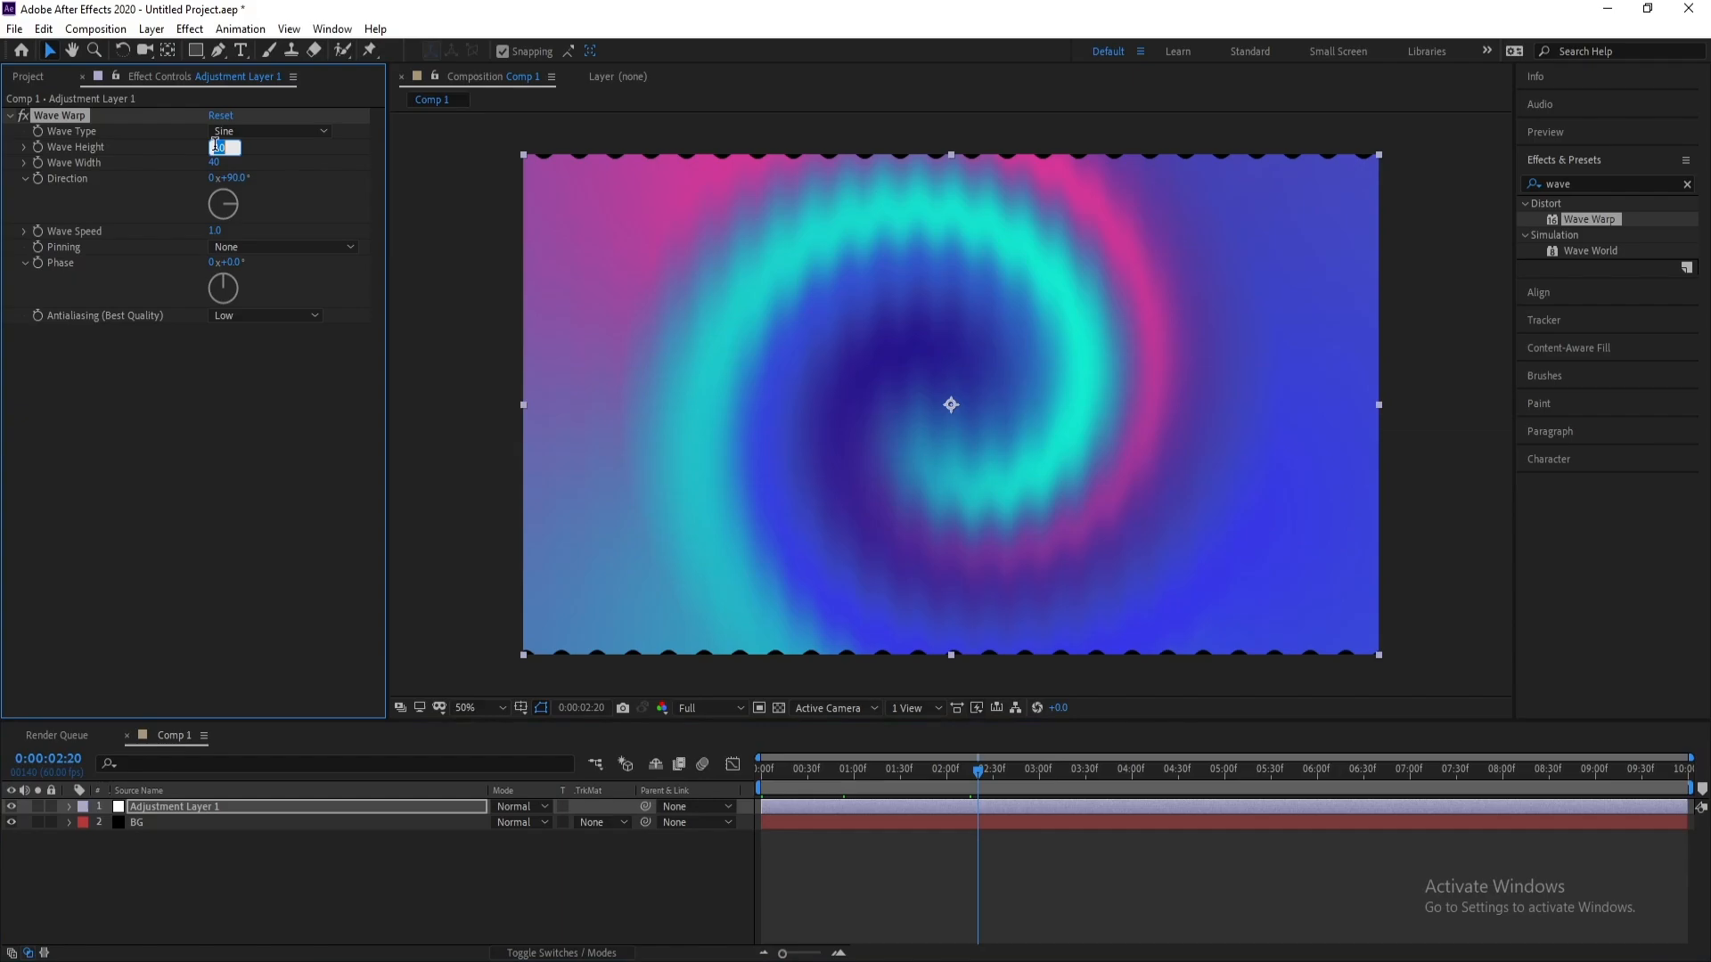
type("500")
left_click(216, 164)
type("4")
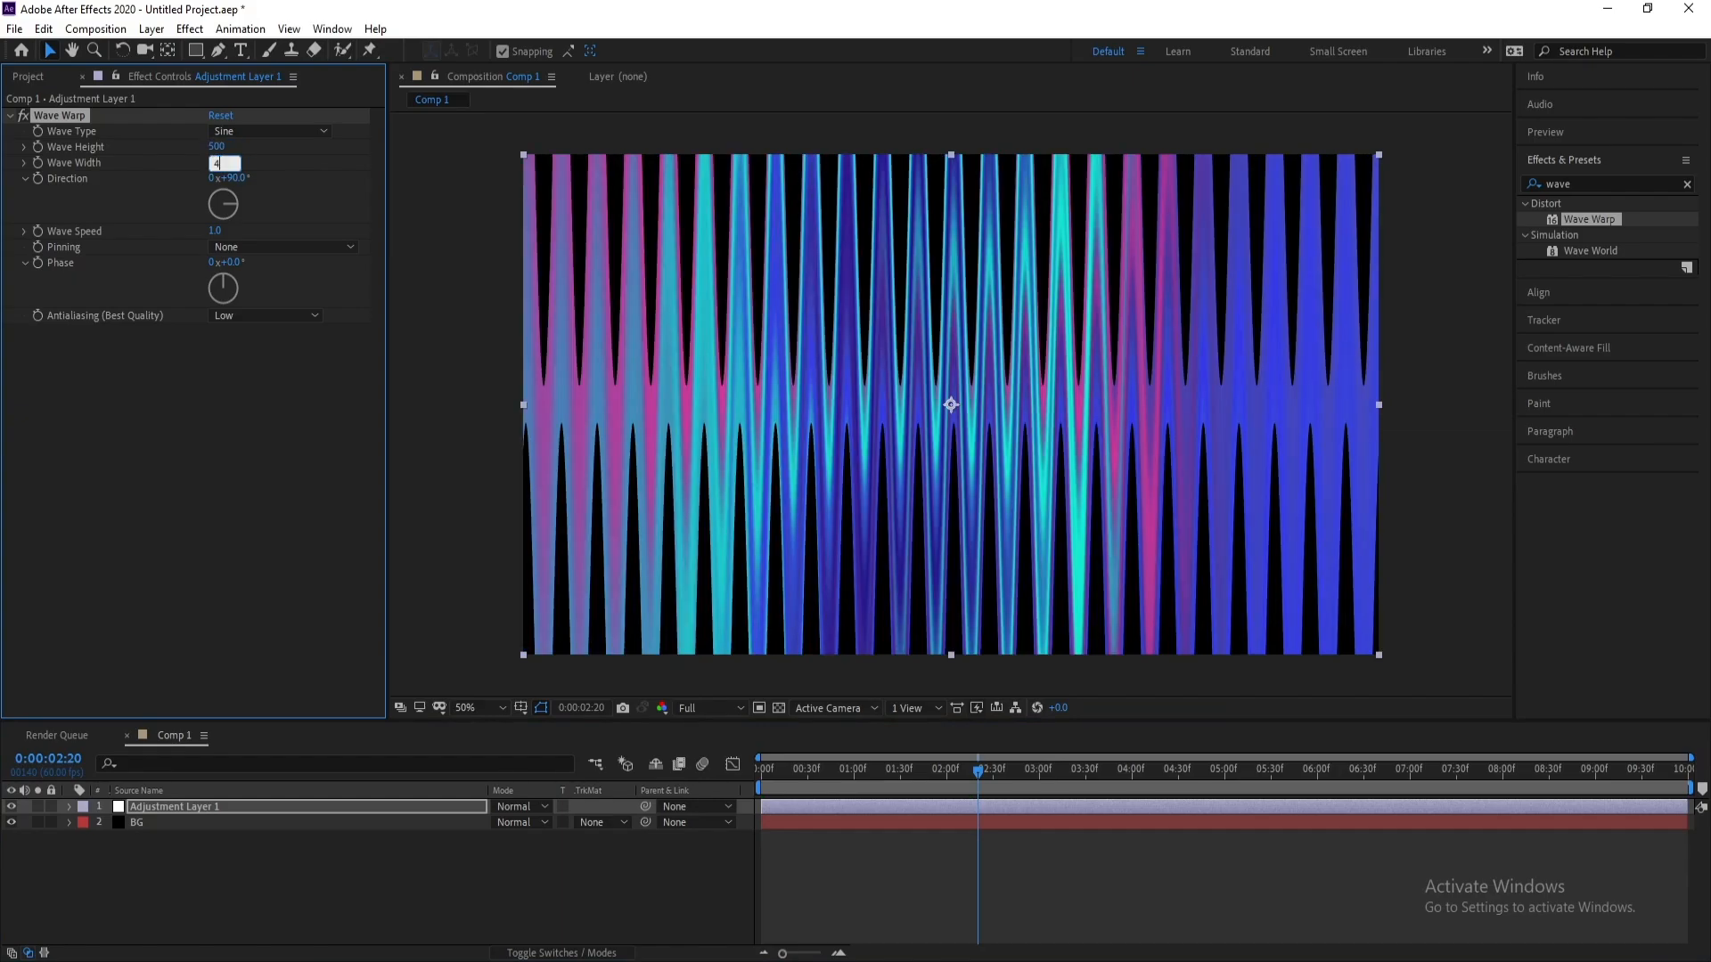
key("Return")
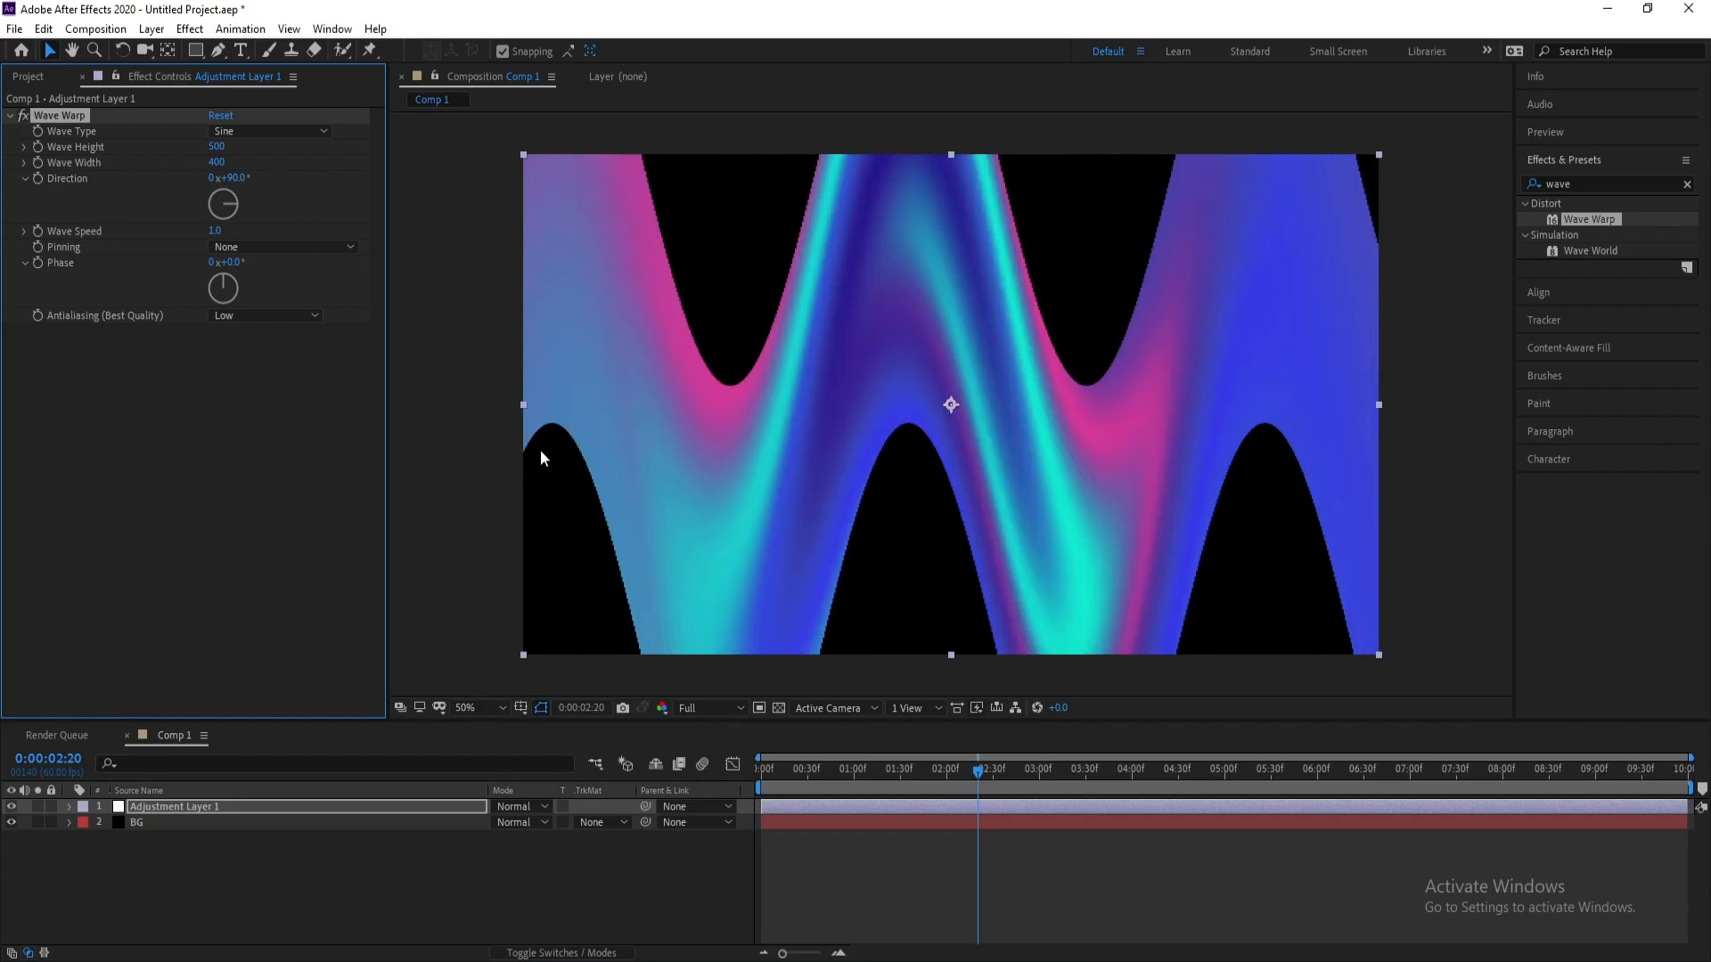
left_click_drag(971, 777, 1099, 776)
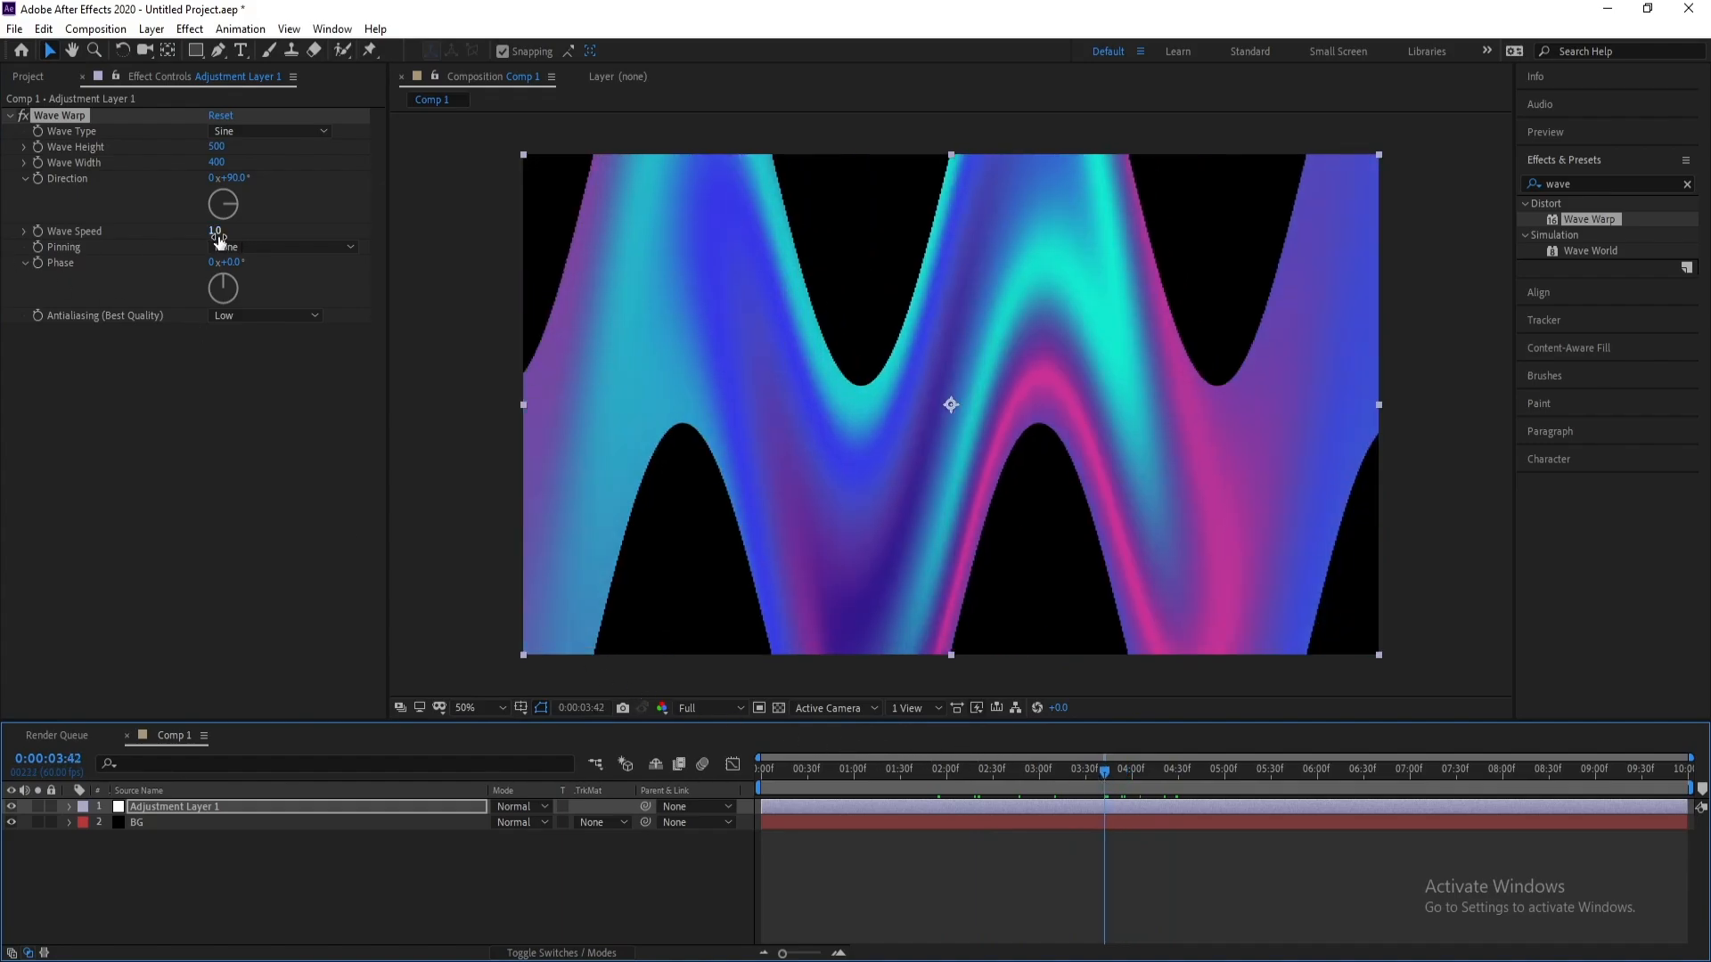
Reduce Wave Warp's Wave Speed to 0.3, playing short previews to judge the motion.
left_click_drag(218, 241, 176, 255)
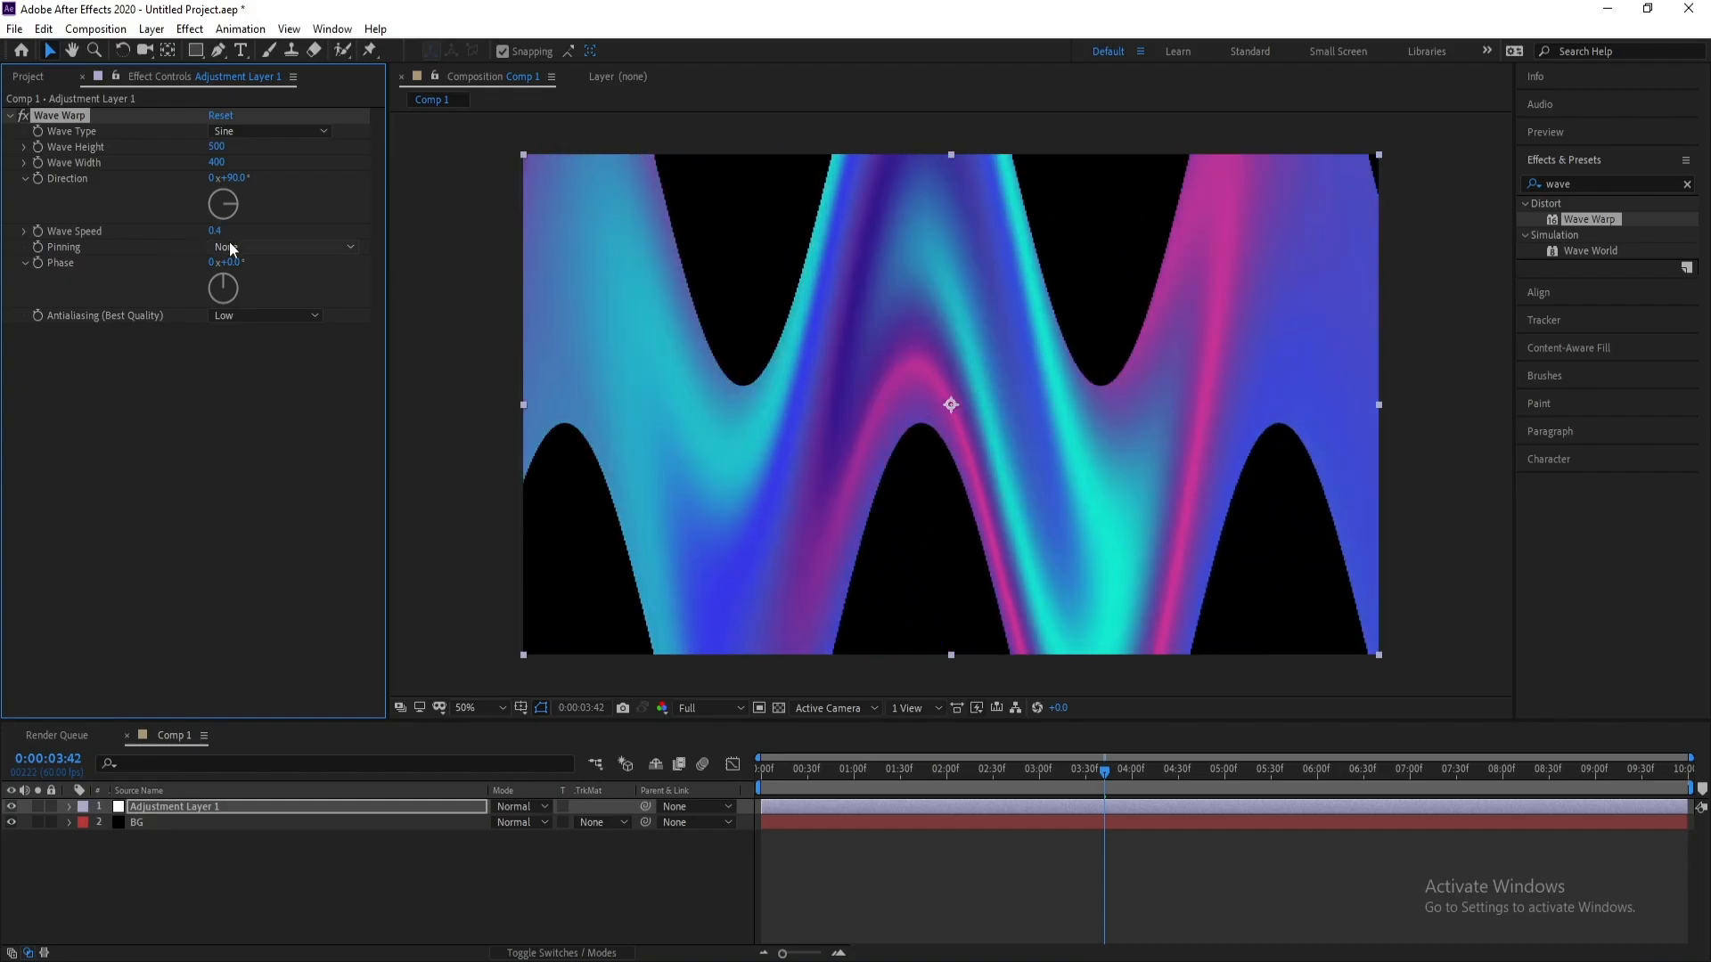
key("space")
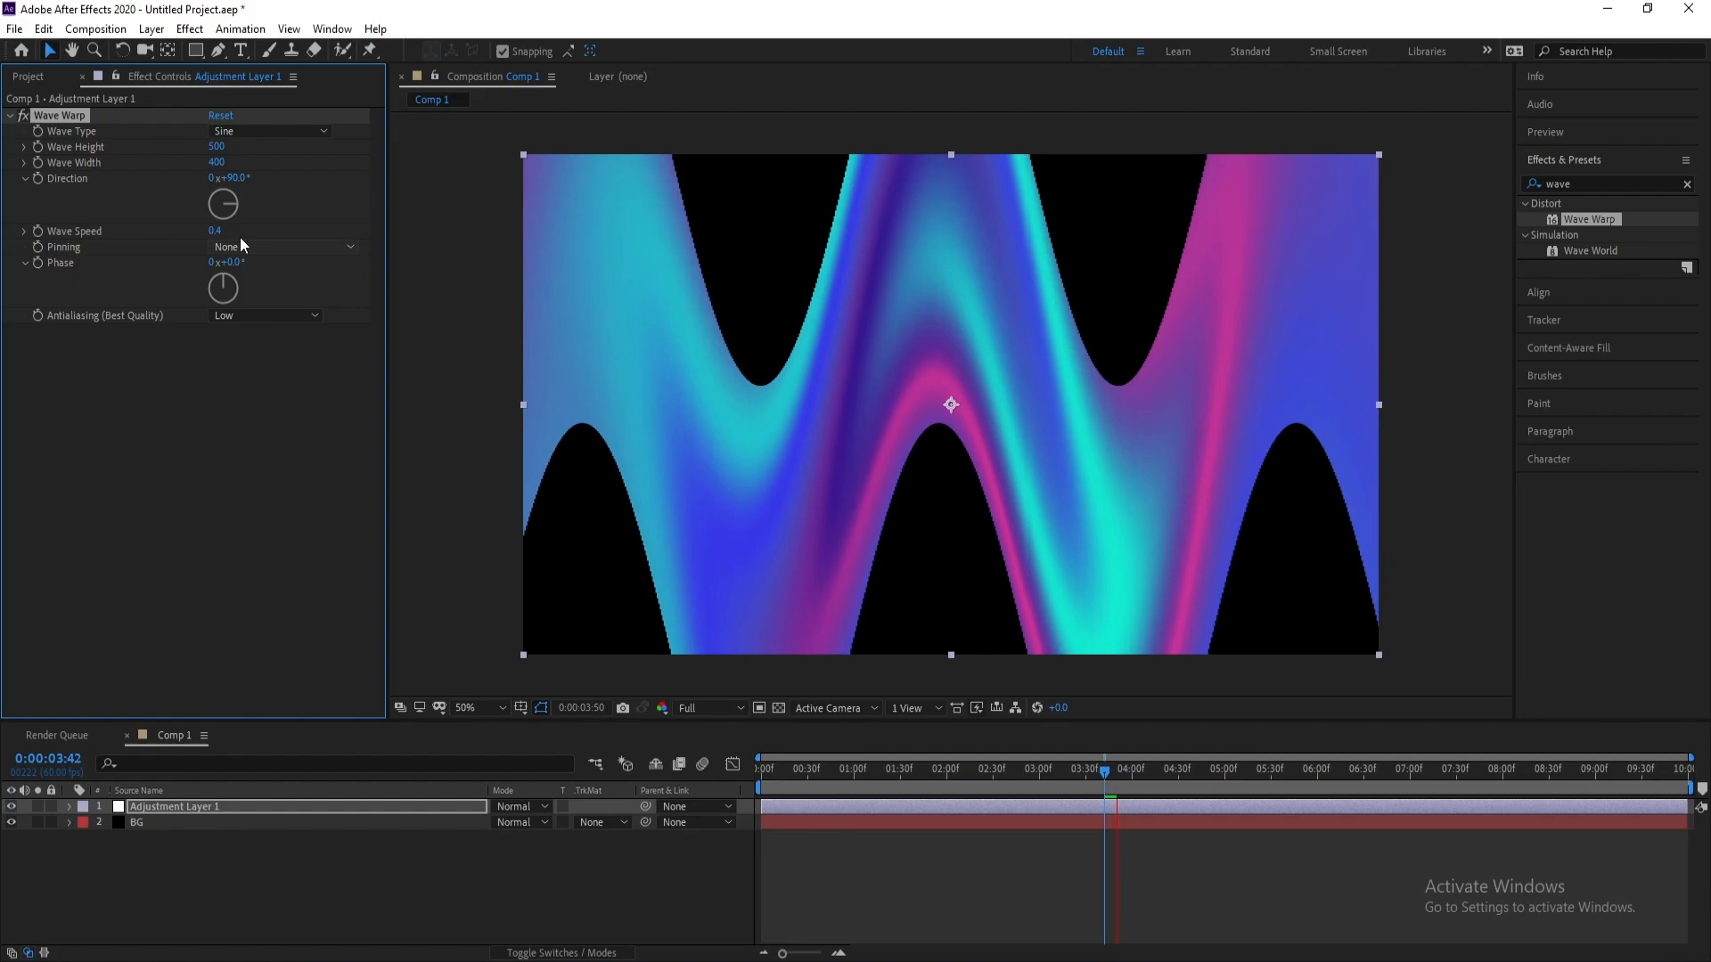
key("space")
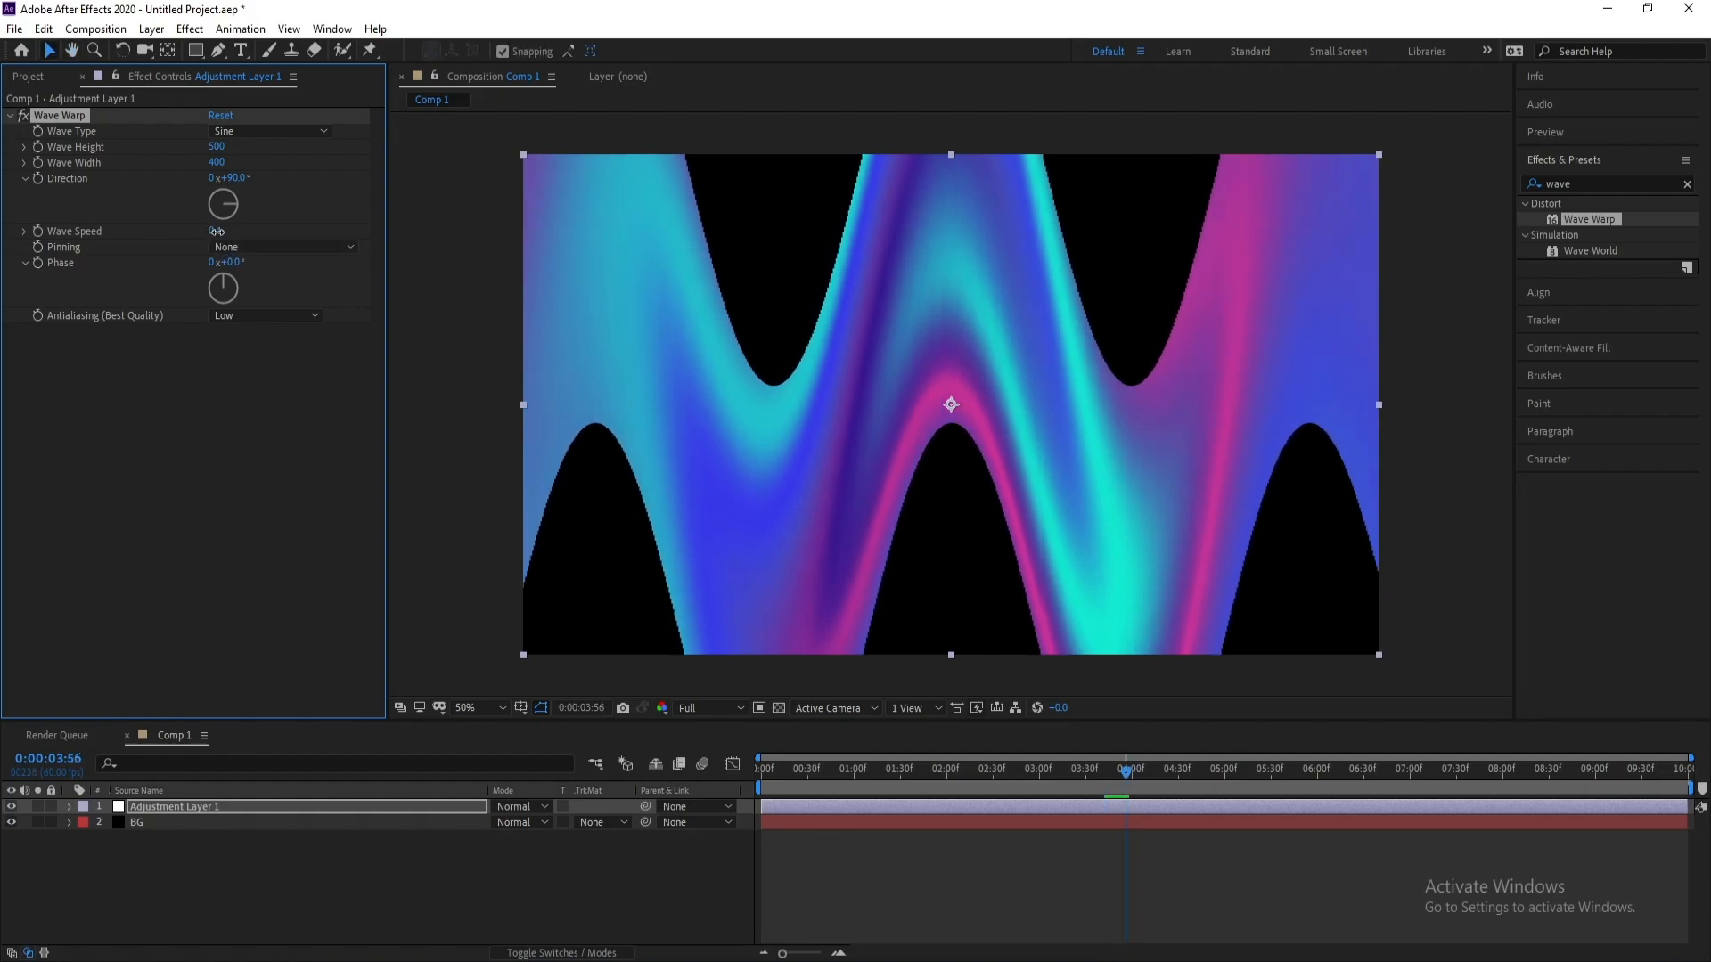
left_click_drag(216, 232, 211, 233)
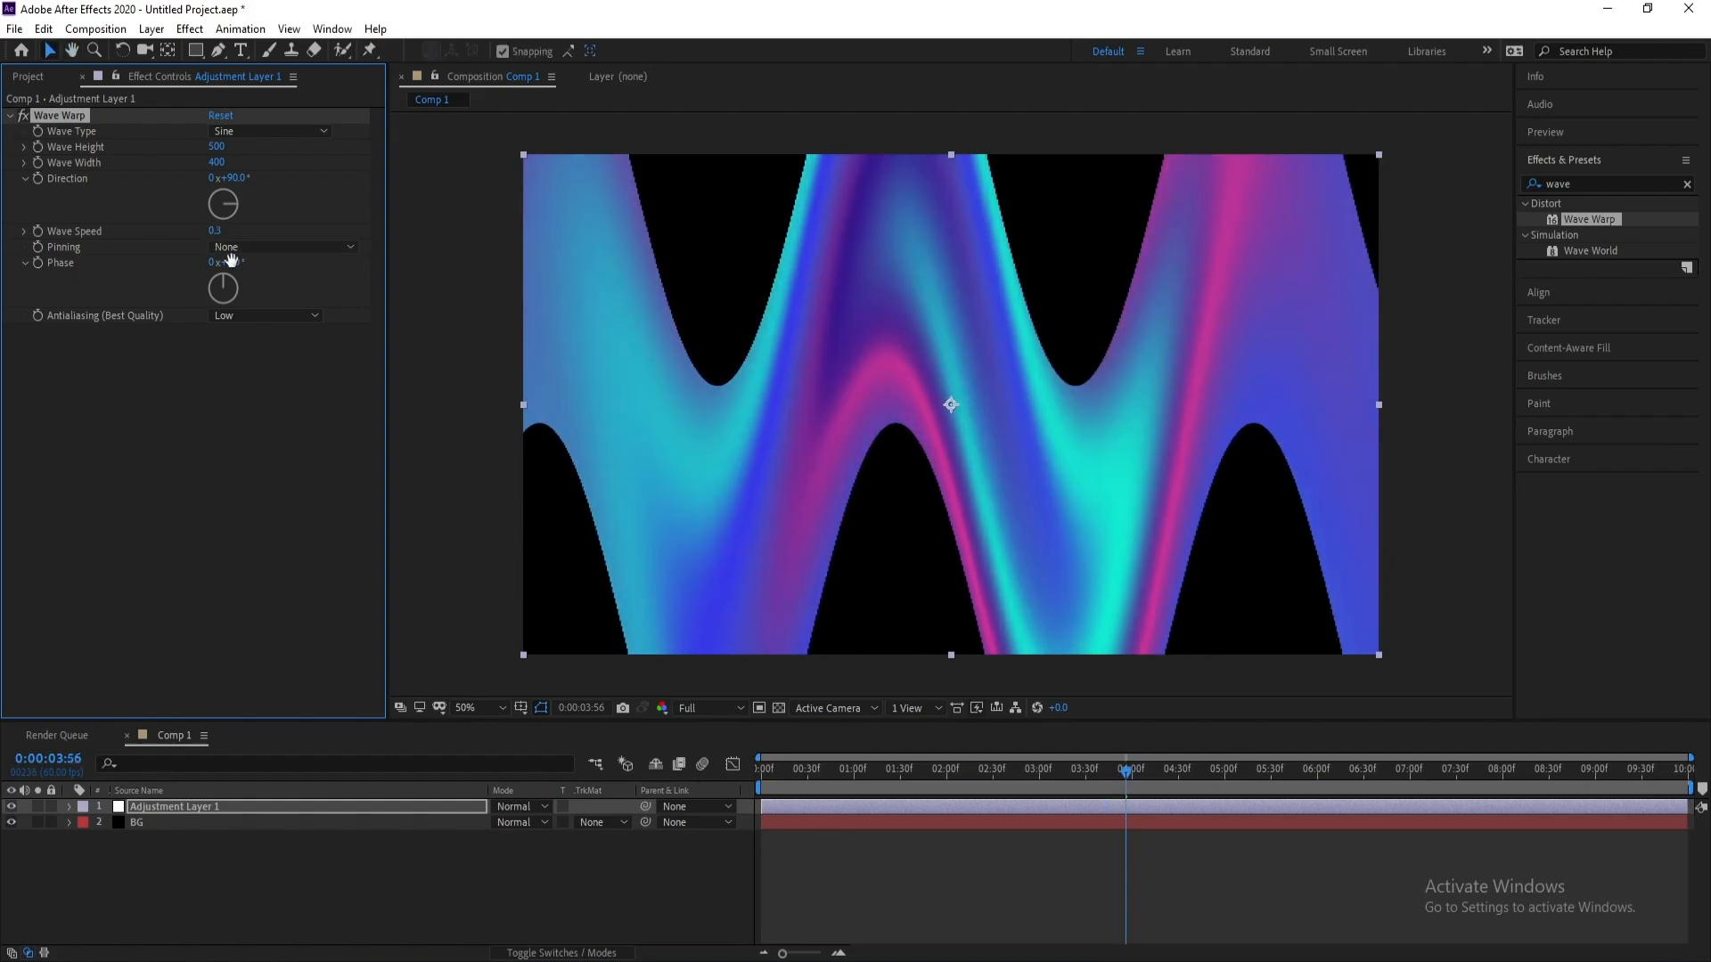
key("space")
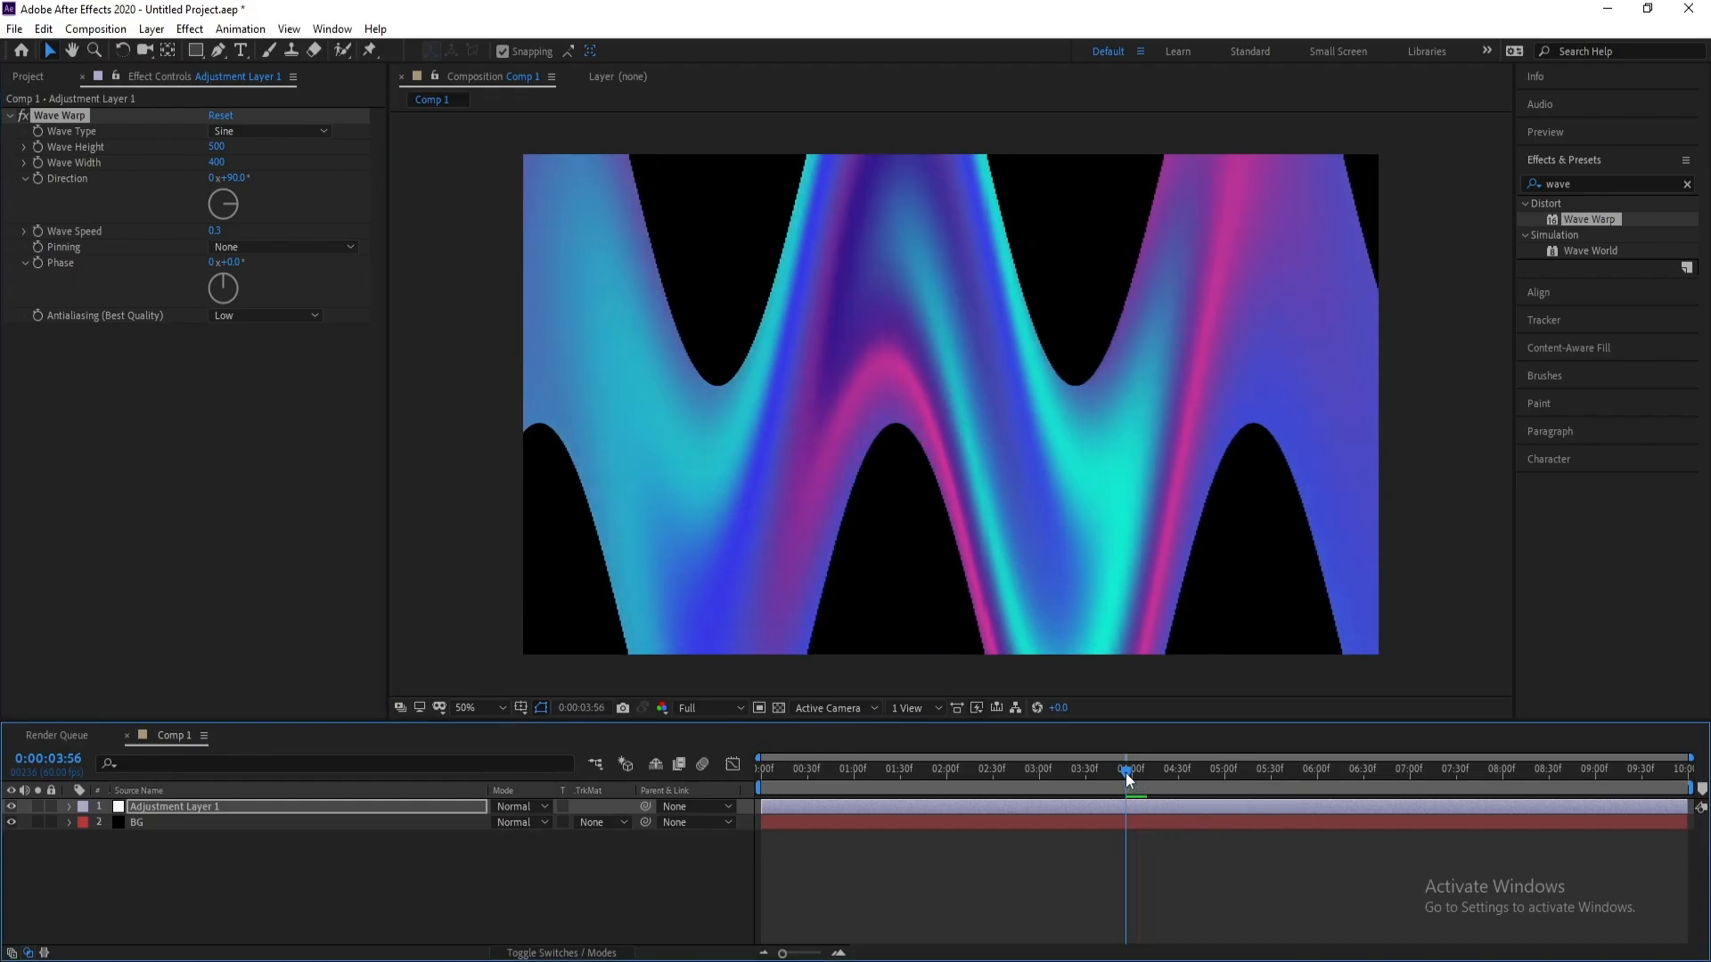
key("space")
Apply the Motion Tile effect to the adjustment layer and place it above Wave Warp in the effect order.
left_click(1602, 183)
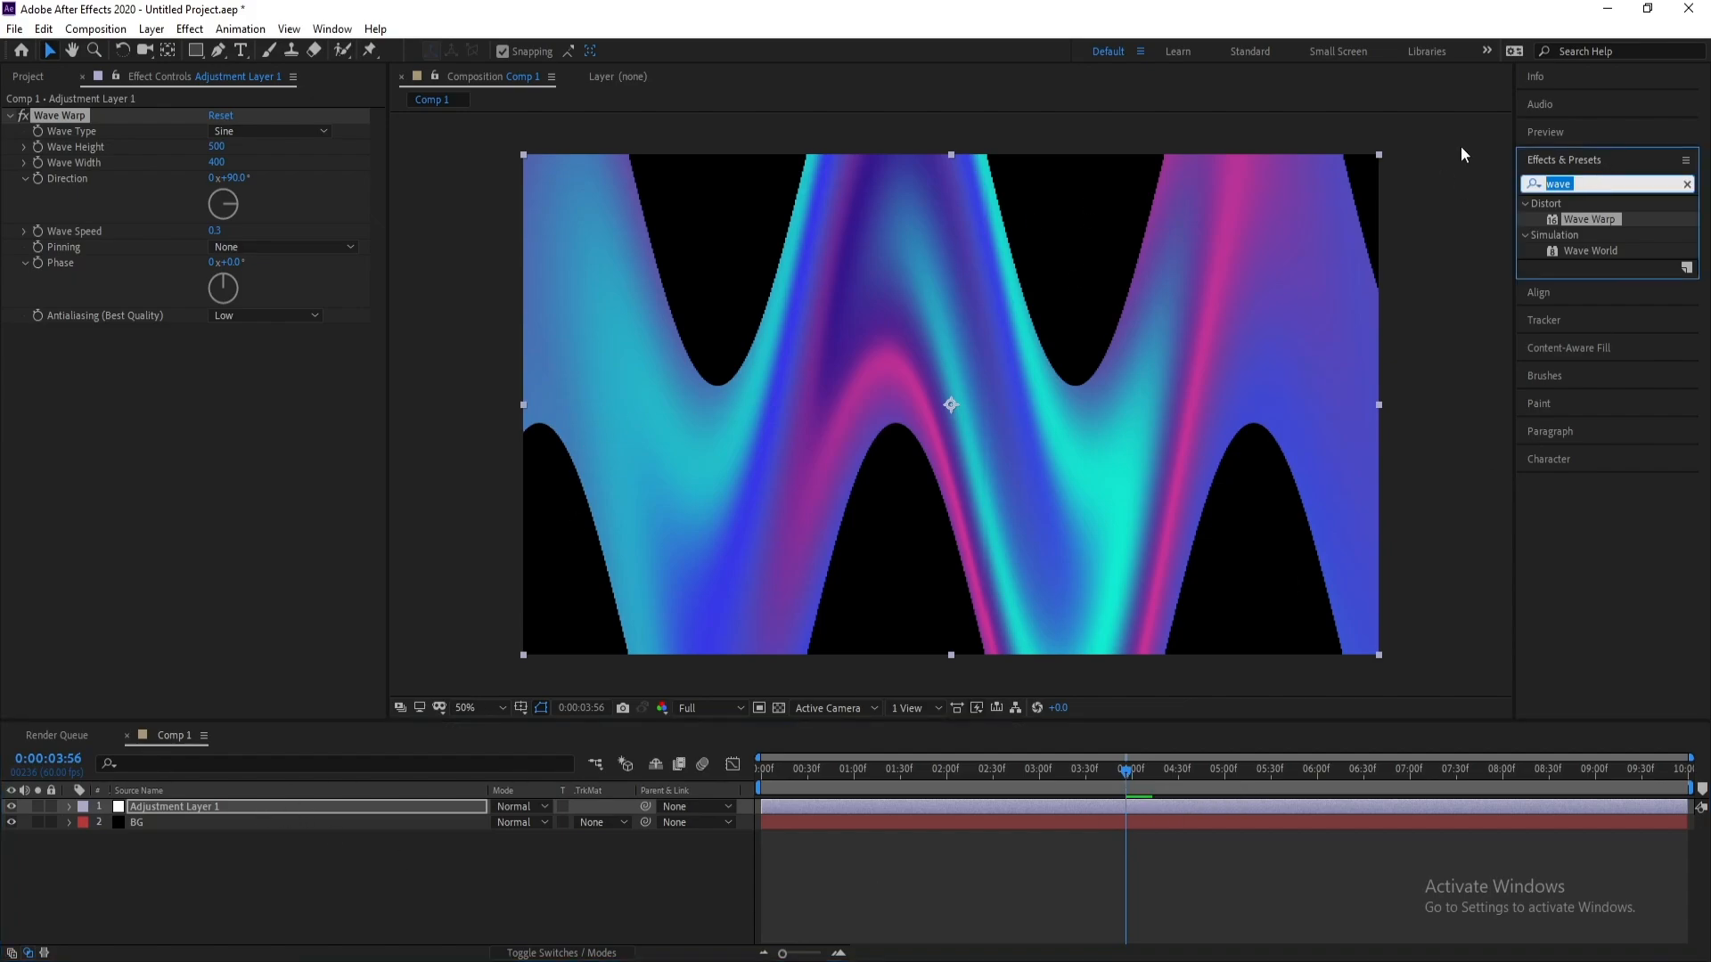
type("motio")
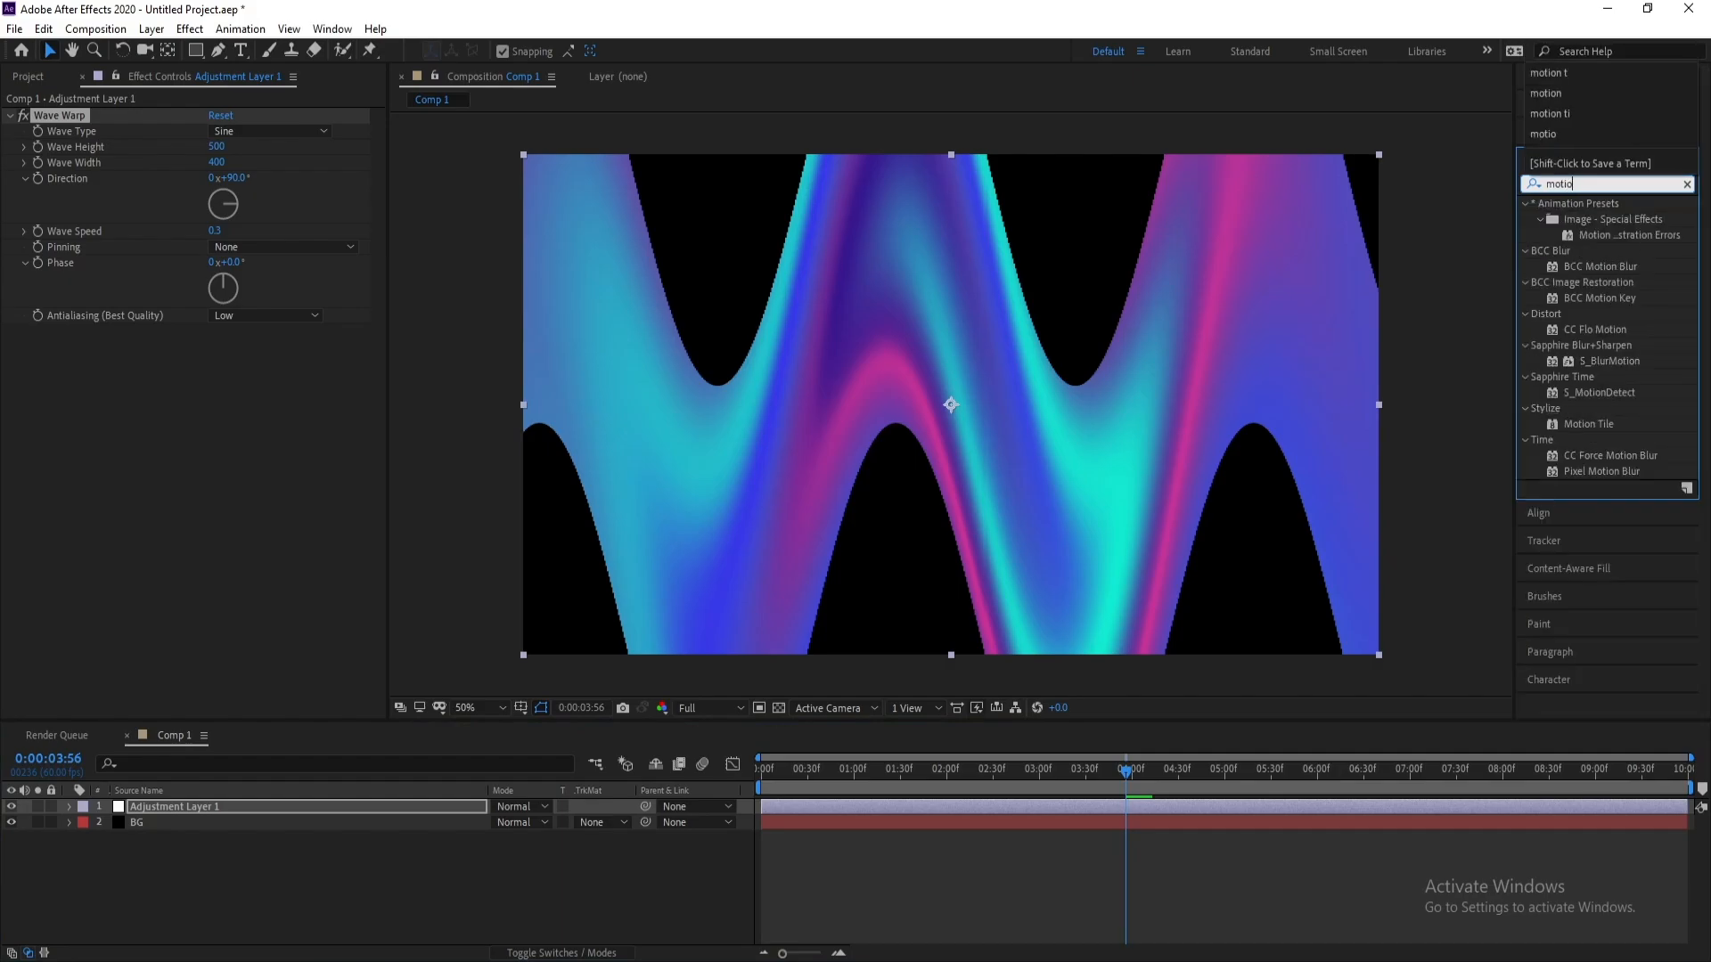
type("n t")
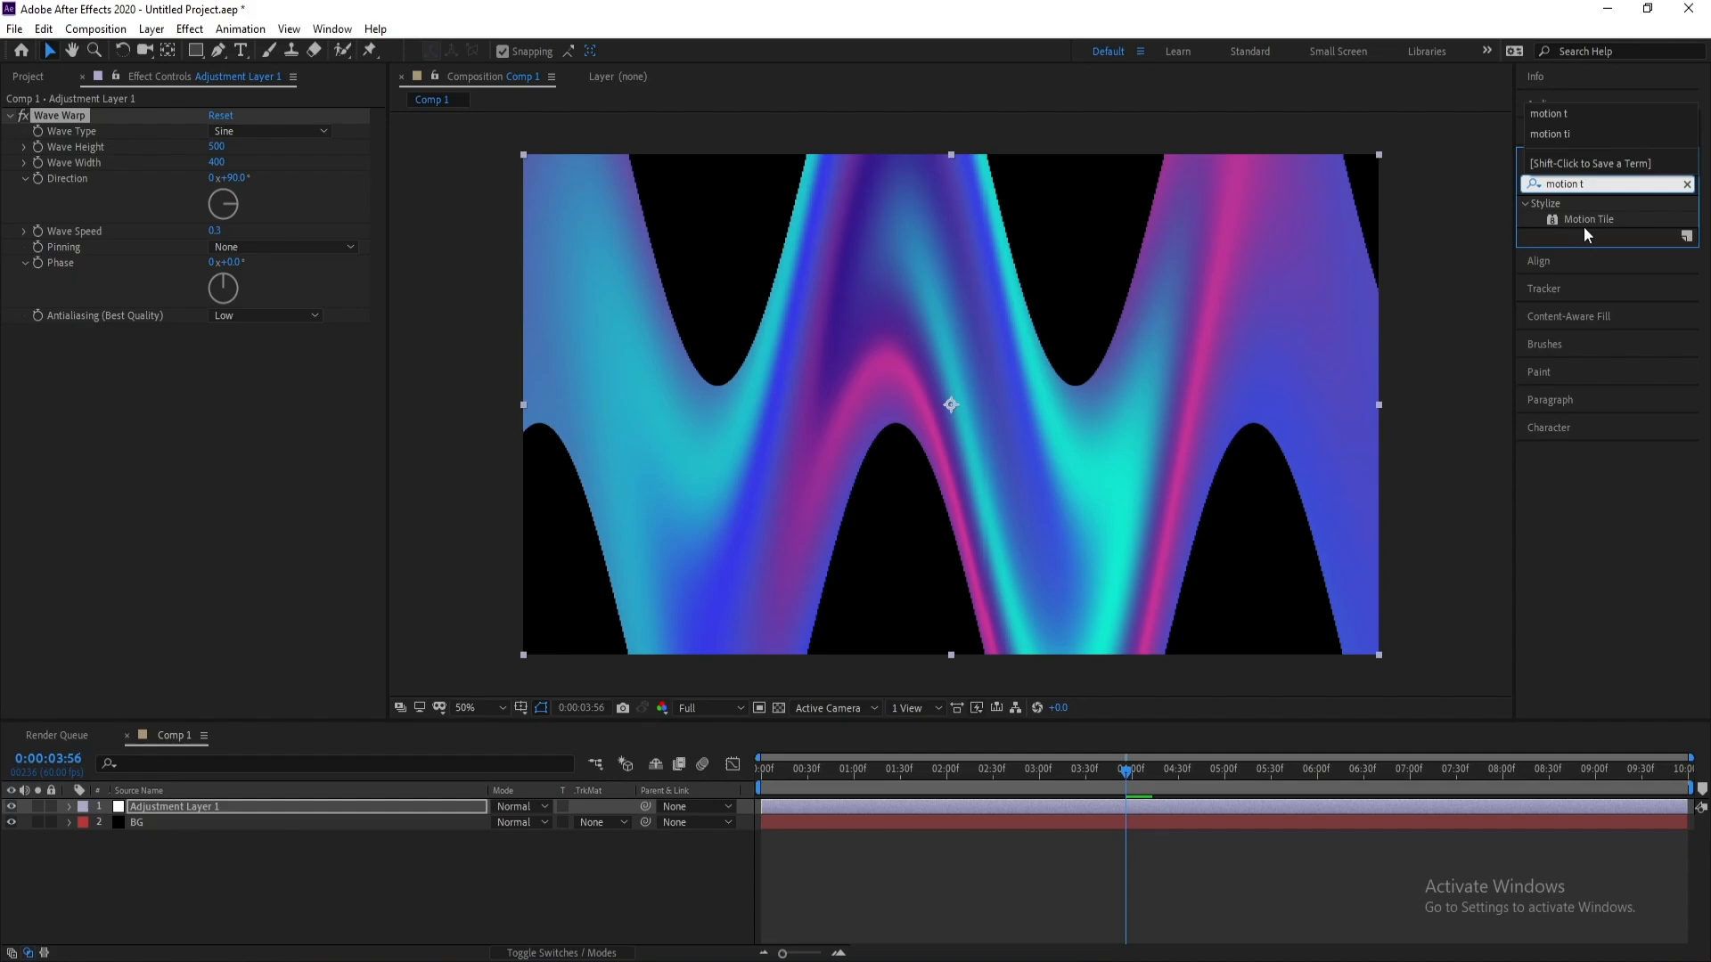
left_click_drag(1585, 222, 1219, 802)
left_click_drag(70, 331, 82, 112)
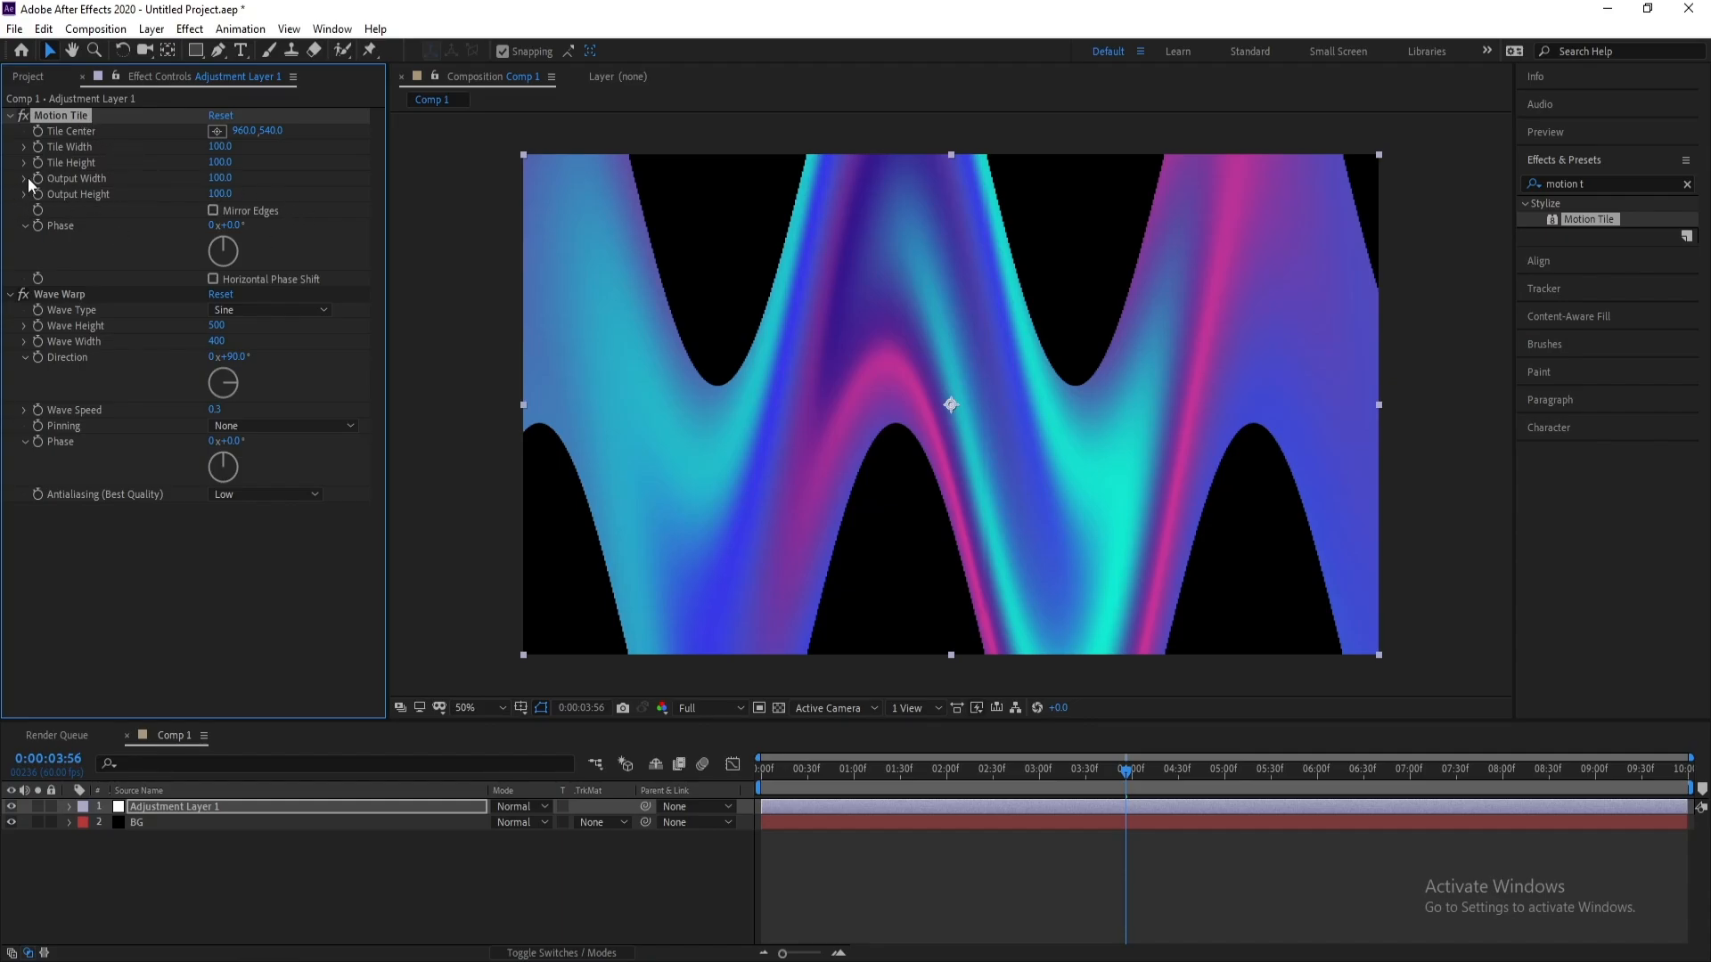
Set the adjustment layer's Motion Tile Output Width and Output Height to 300 each and scrub to check the frame coverage.
left_click(217, 178)
key("Return")
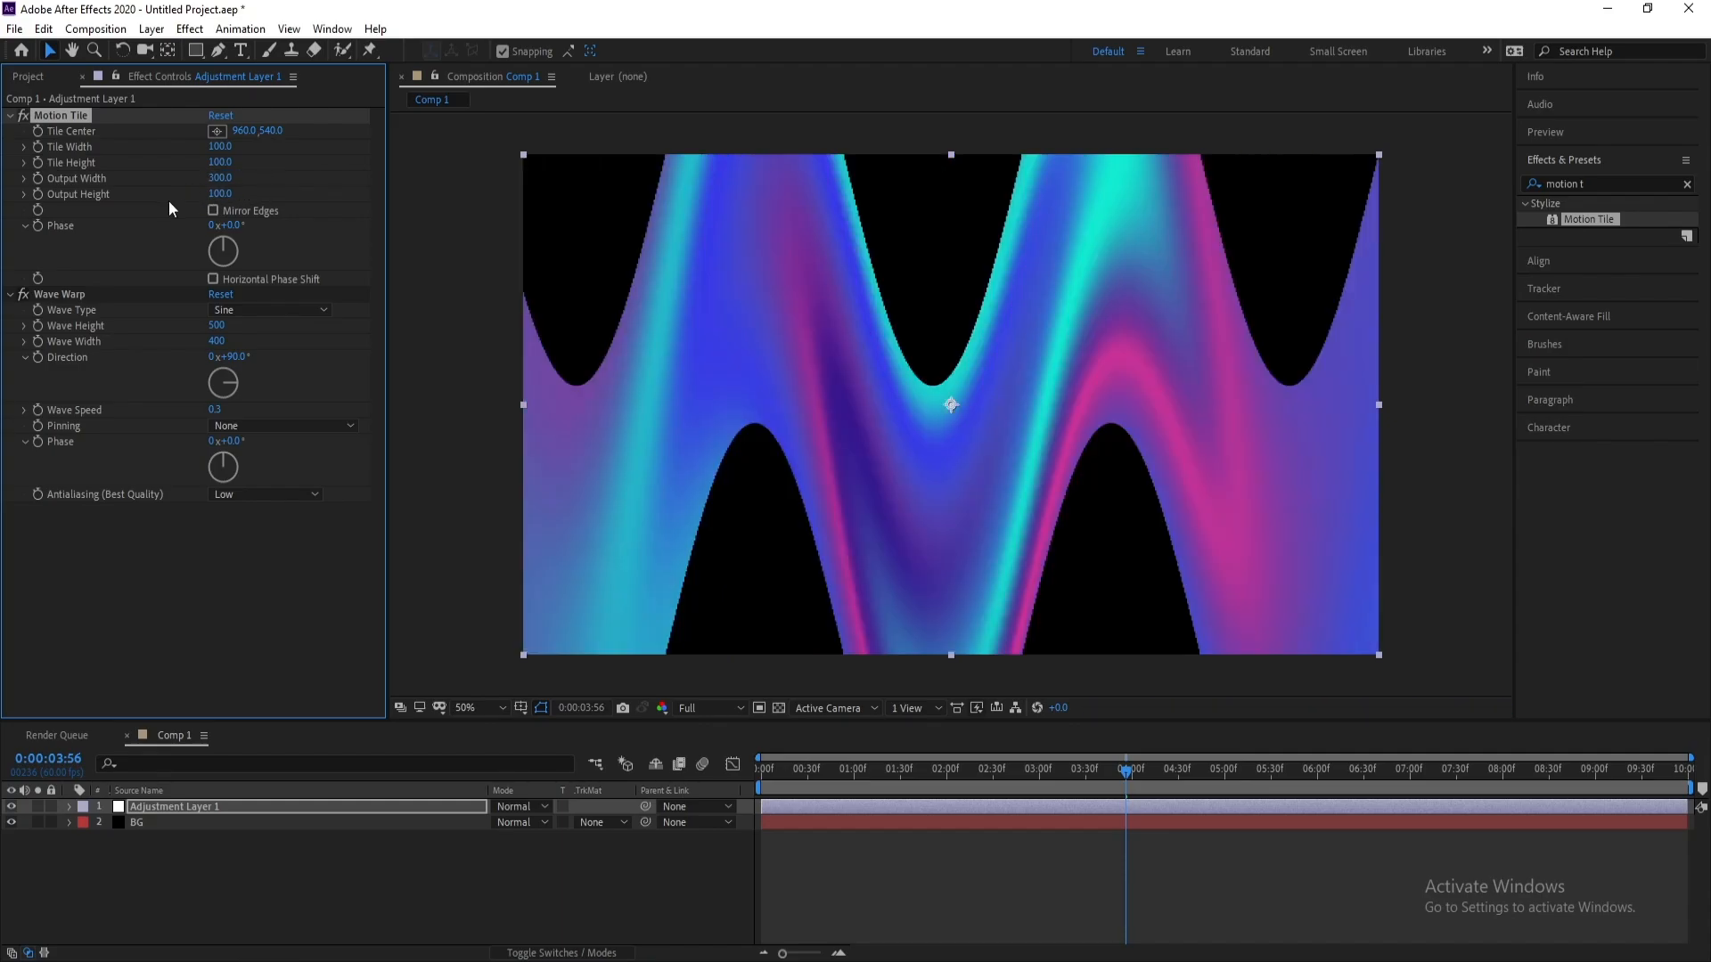
left_click(219, 193)
type("300")
key("Return")
left_click_drag(1185, 790, 1274, 793)
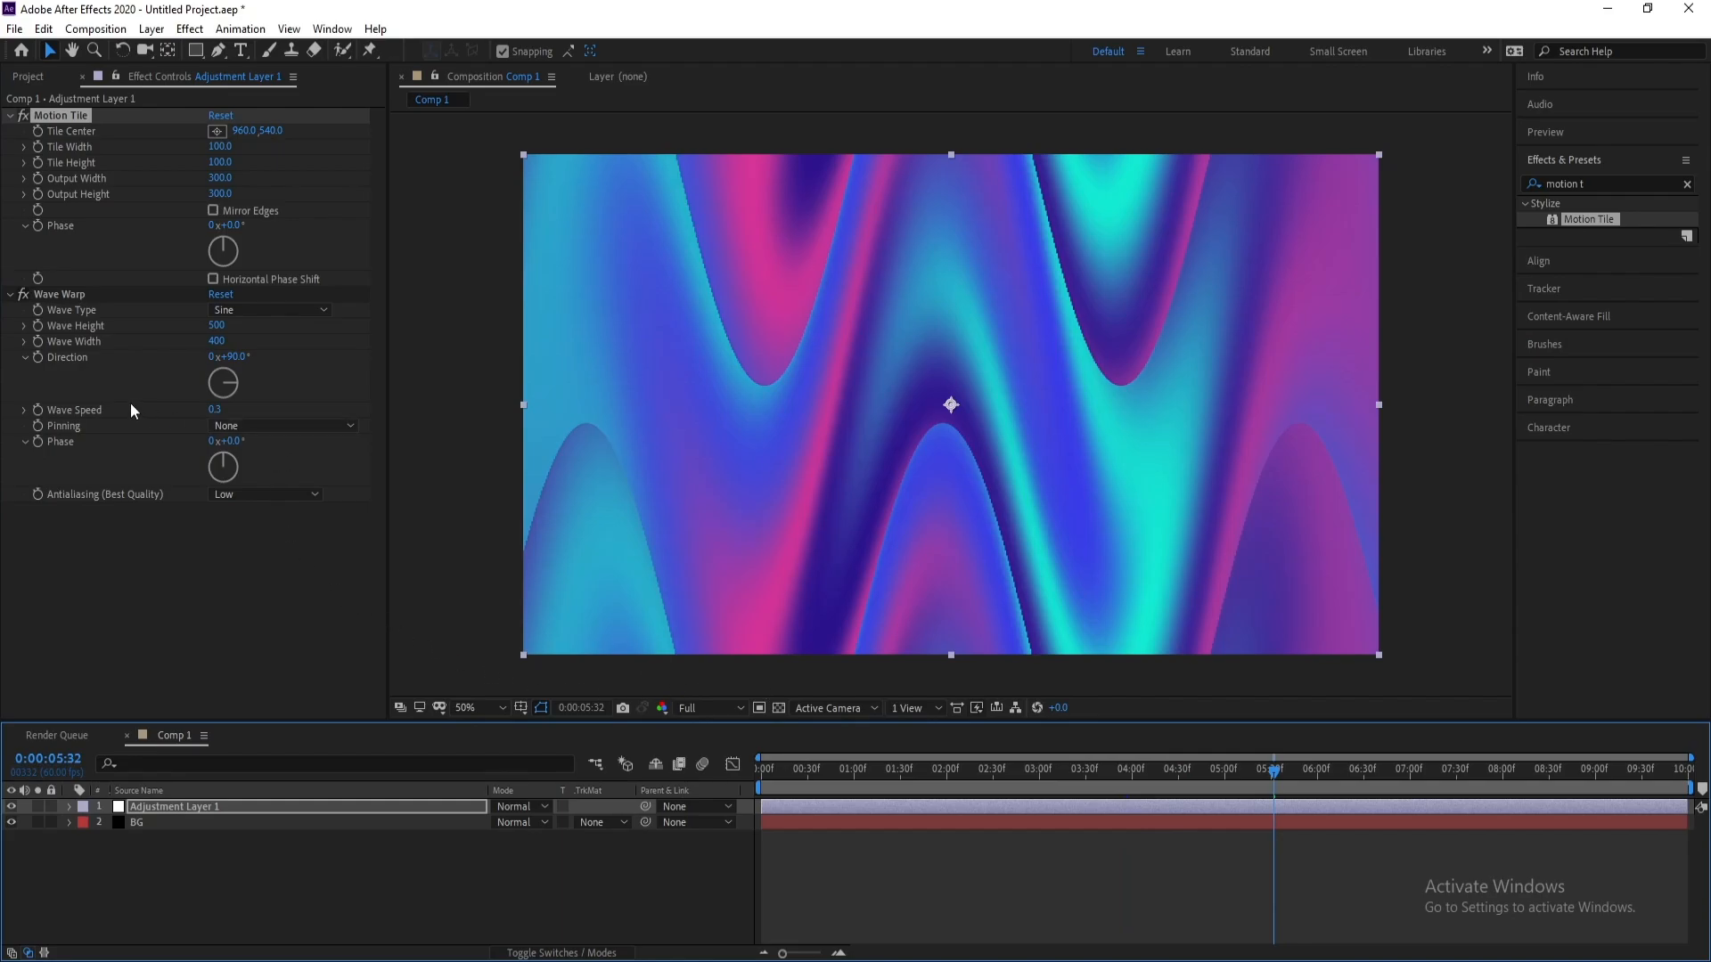
Set Wave Warp's Direction to 40° and scrub through the composition to check the diagonal waves.
left_click(63, 295)
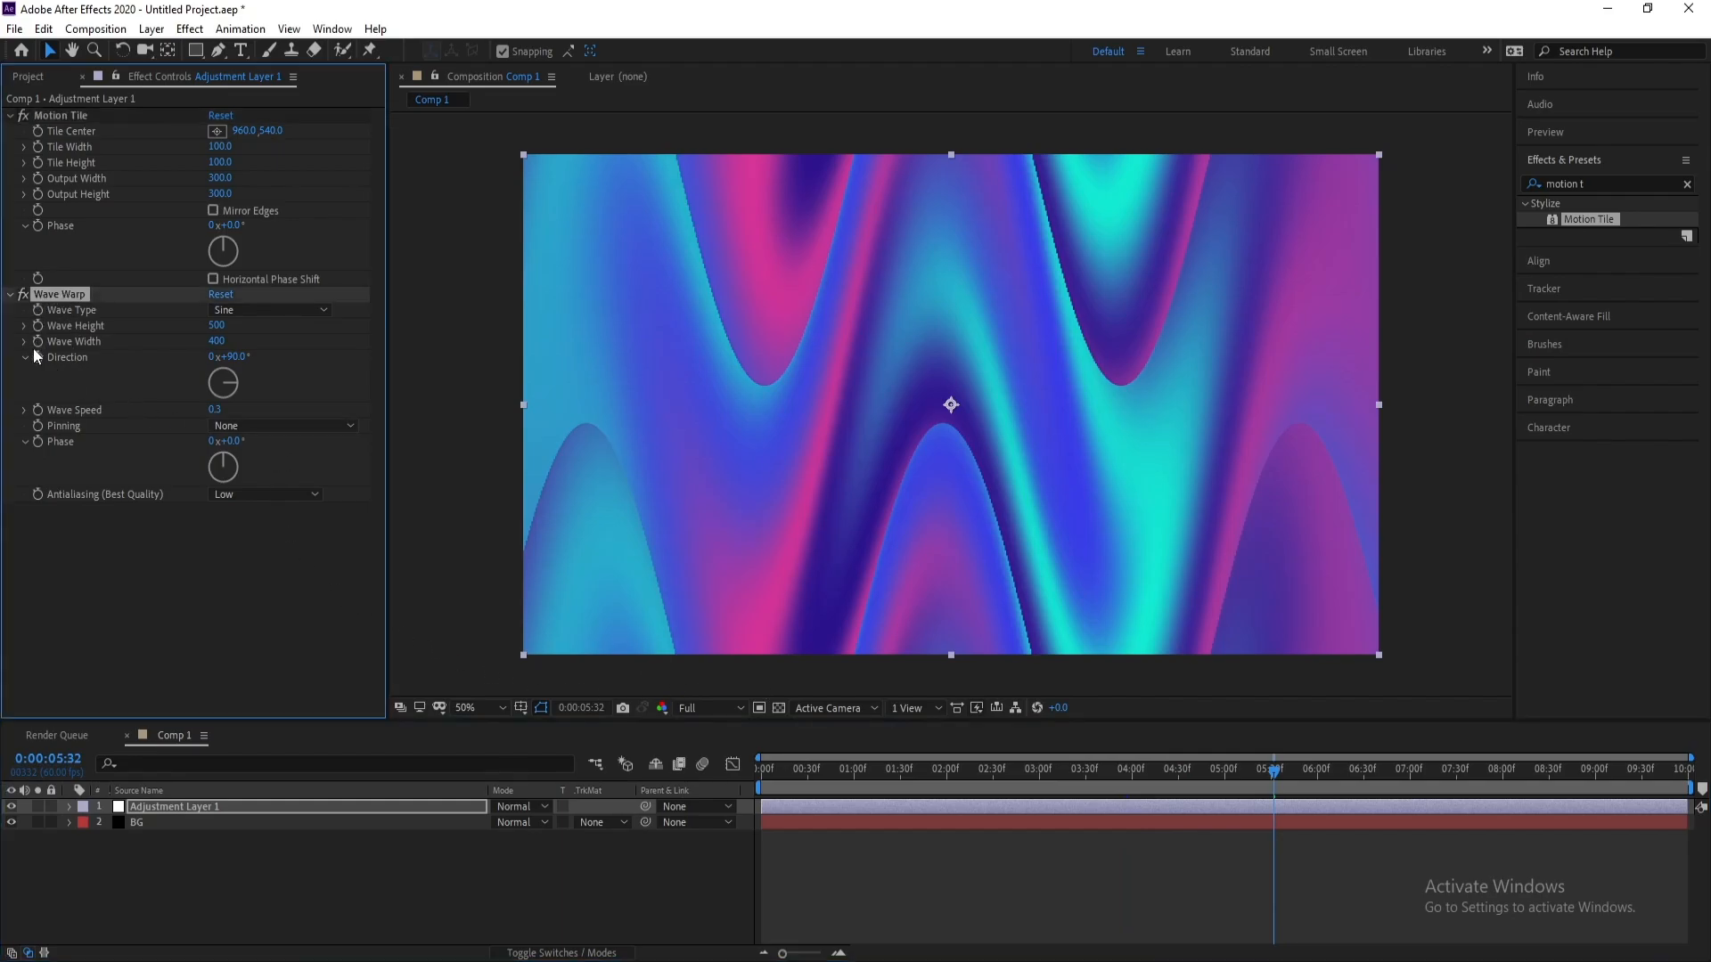
mouse_move(230, 359)
left_mouse_down()
mouse_move(205, 367)
mouse_move(245, 369)
left_mouse_up()
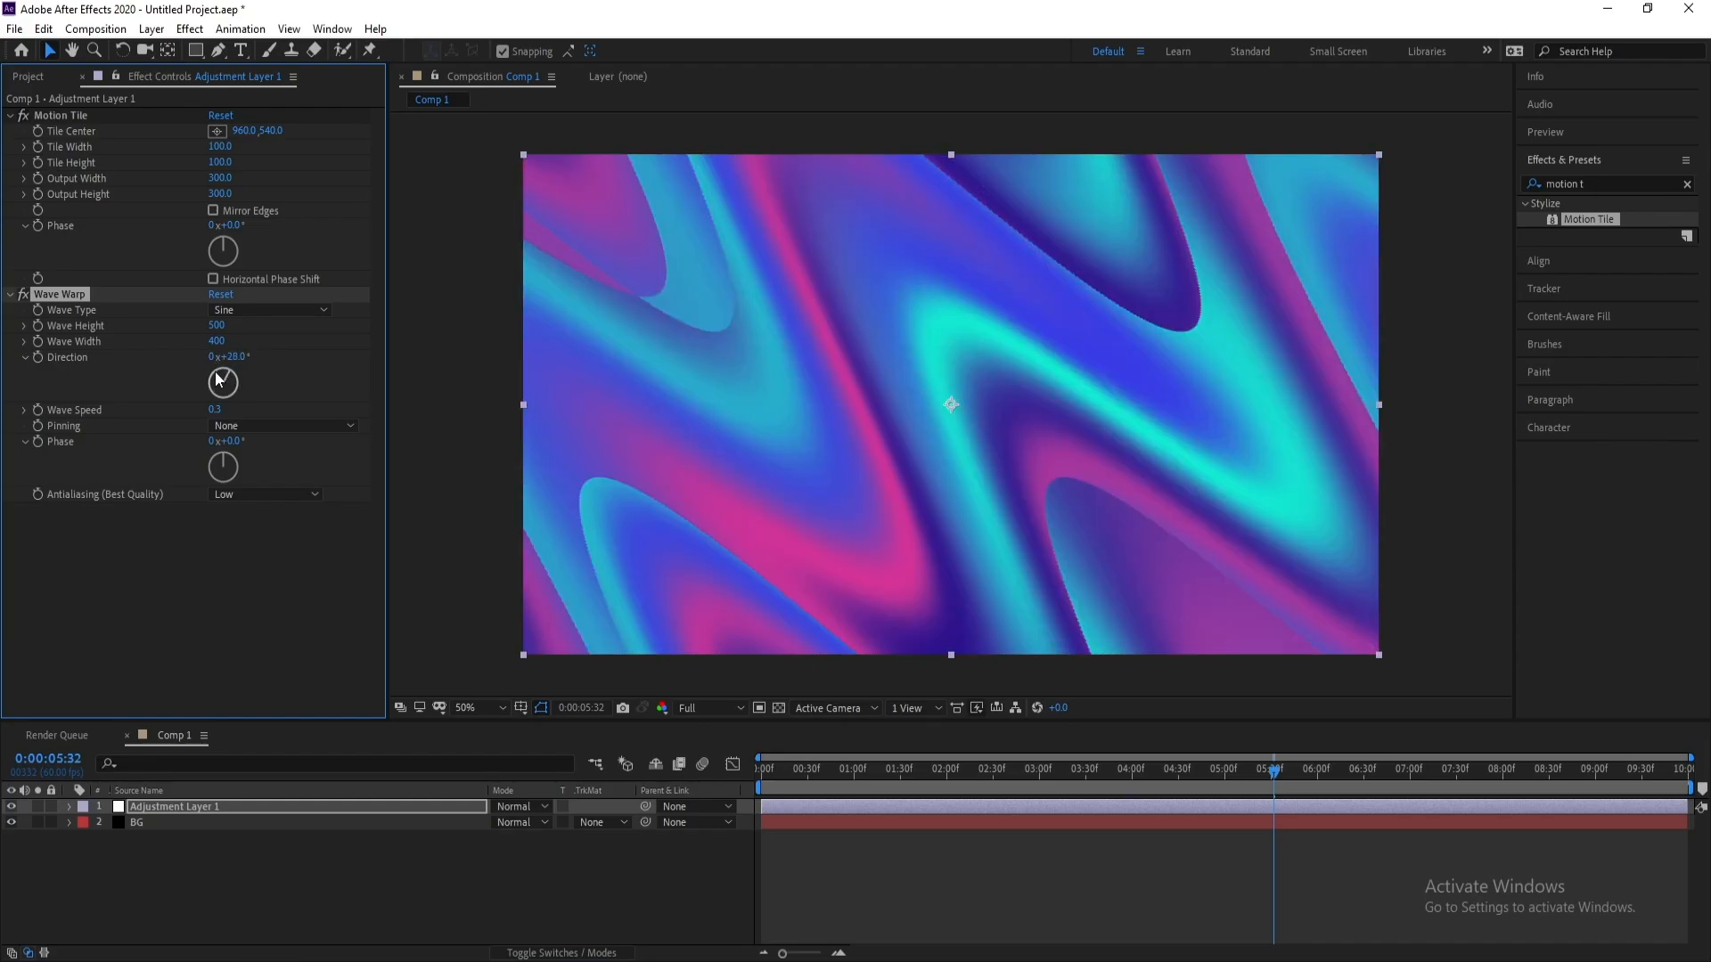
mouse_move(236, 365)
left_mouse_down()
mouse_move(253, 361)
mouse_move(236, 368)
left_mouse_up()
left_click(233, 357)
type("40")
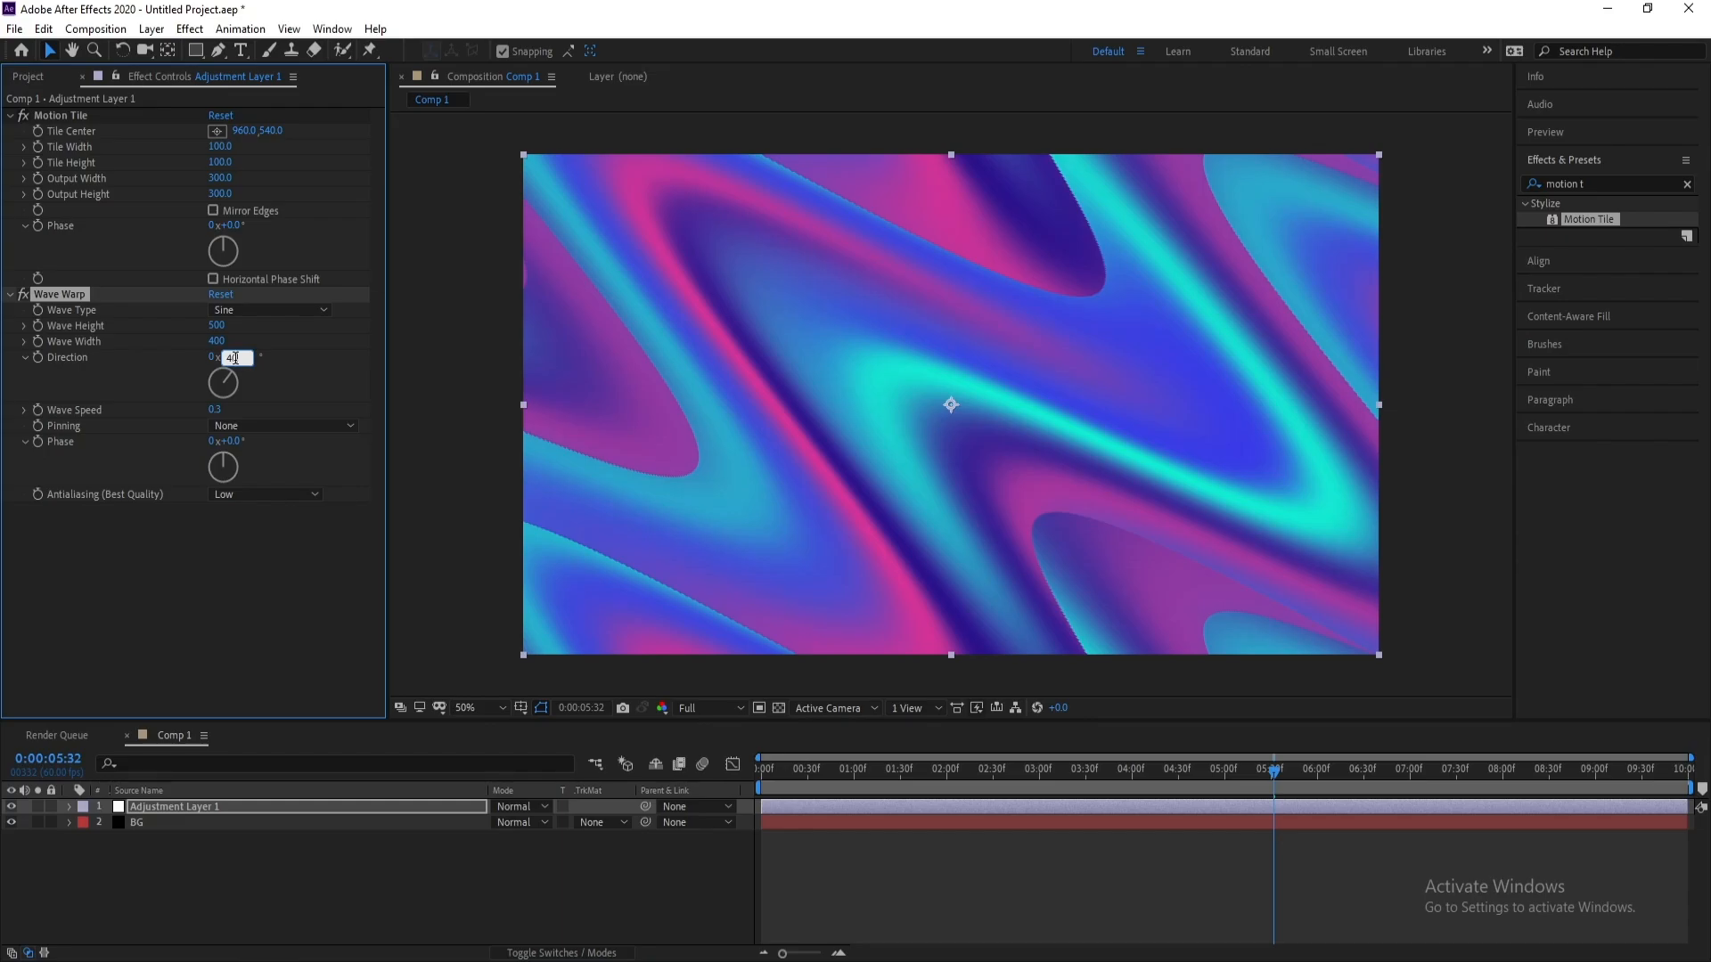
key("Return")
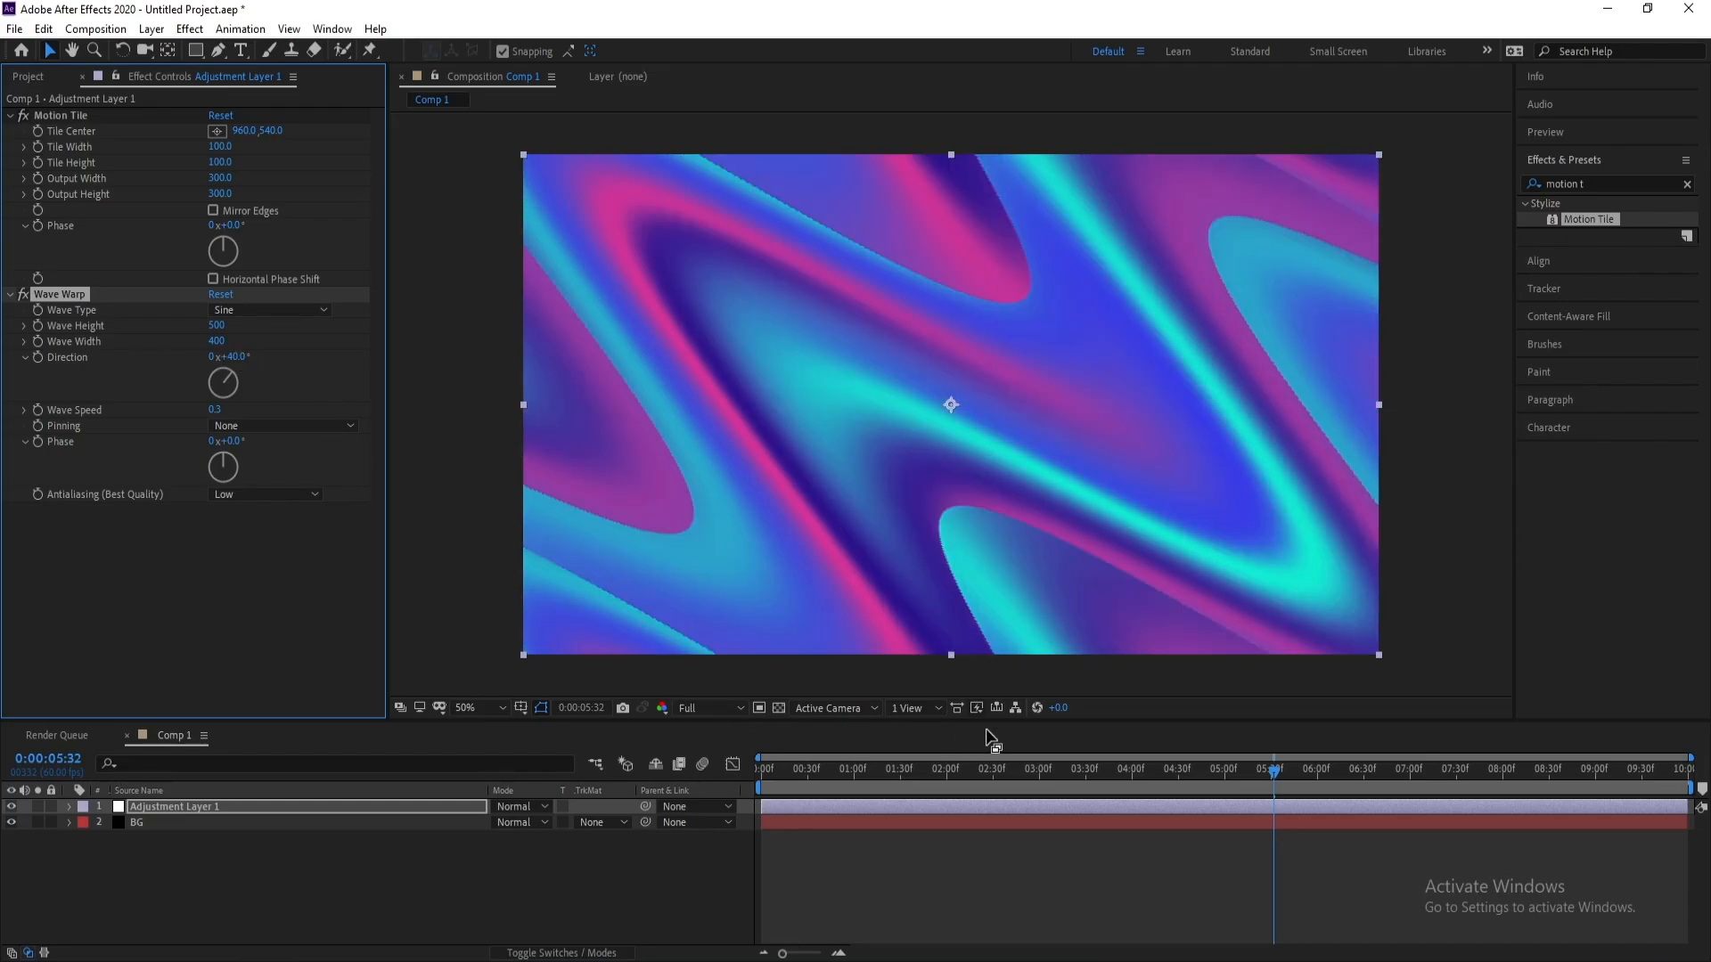
left_click_drag(1016, 779, 868, 777)
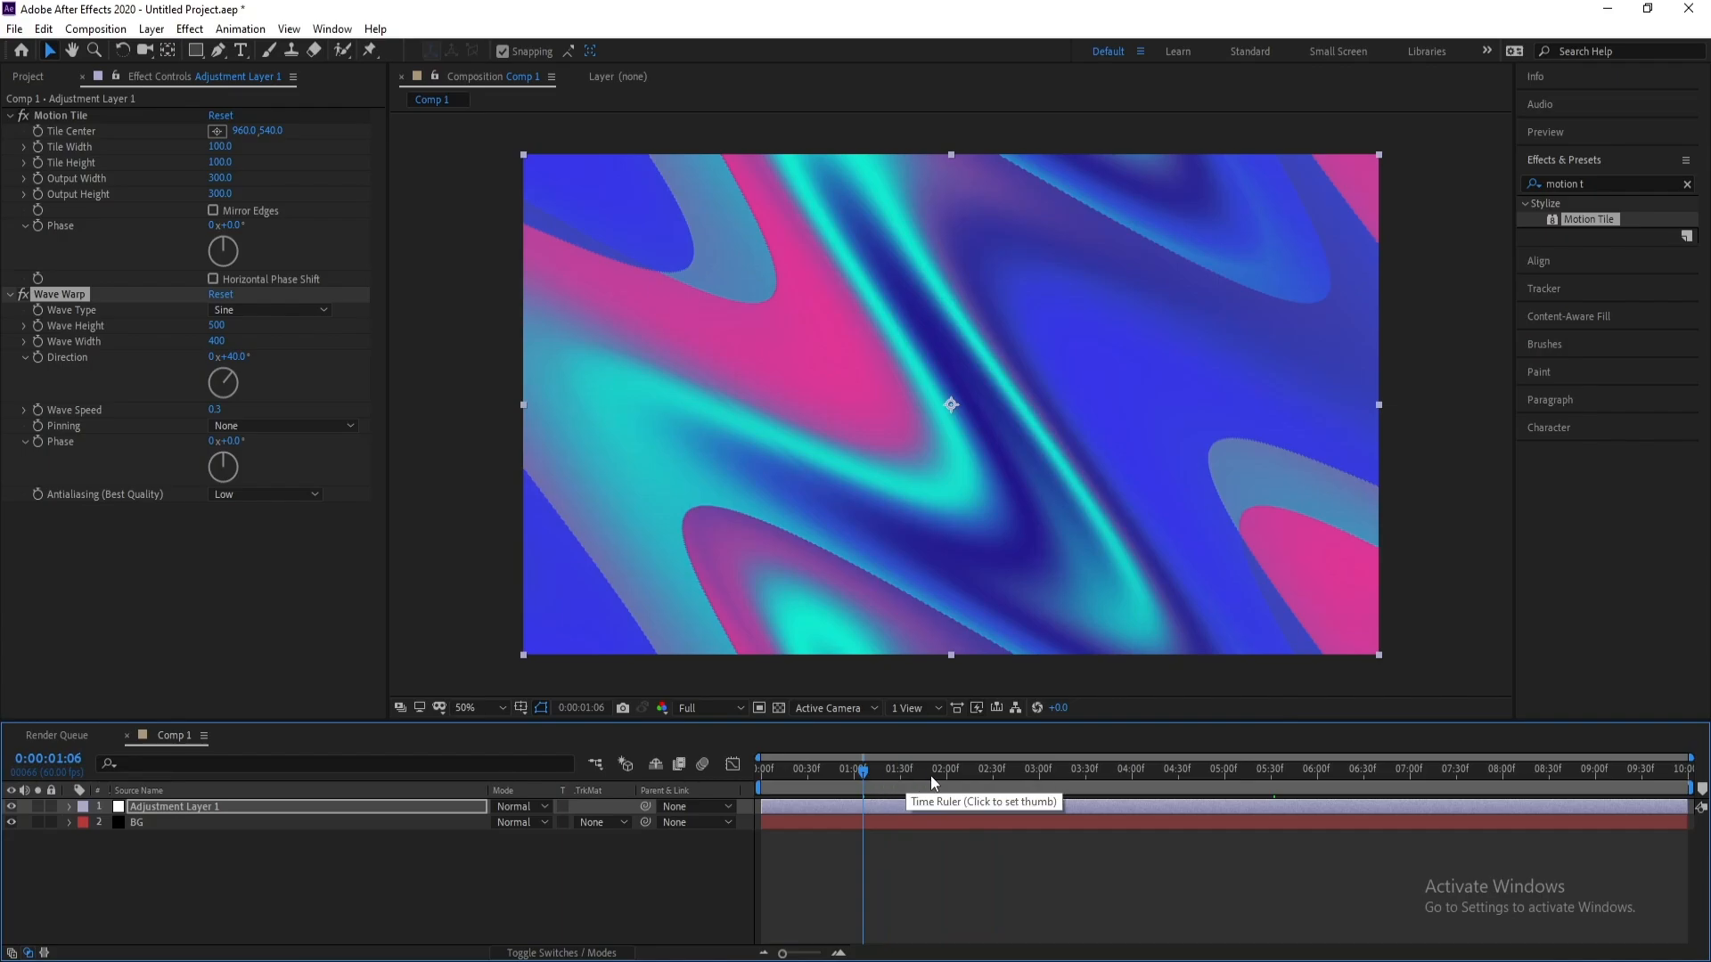
left_click(932, 777)
left_click_drag(938, 777, 1148, 779)
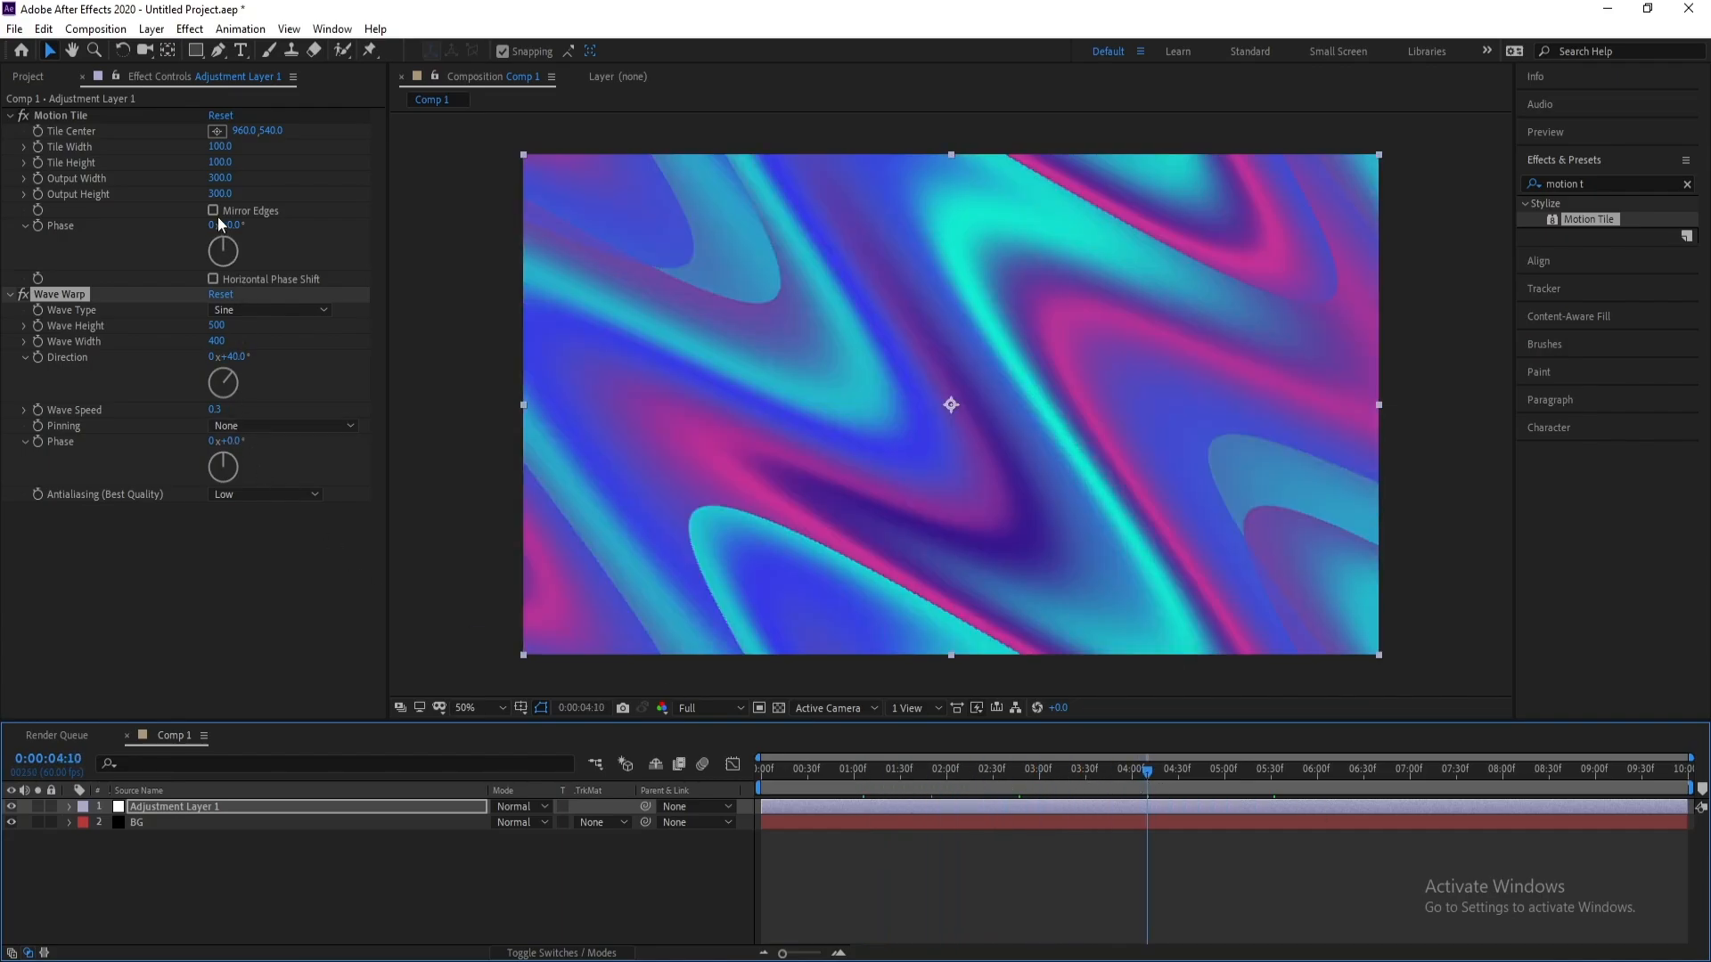
Enable Mirror Edges in the adjustment layer's Motion Tile and preview the animation from about 0:00:02:05.
left_click(217, 212)
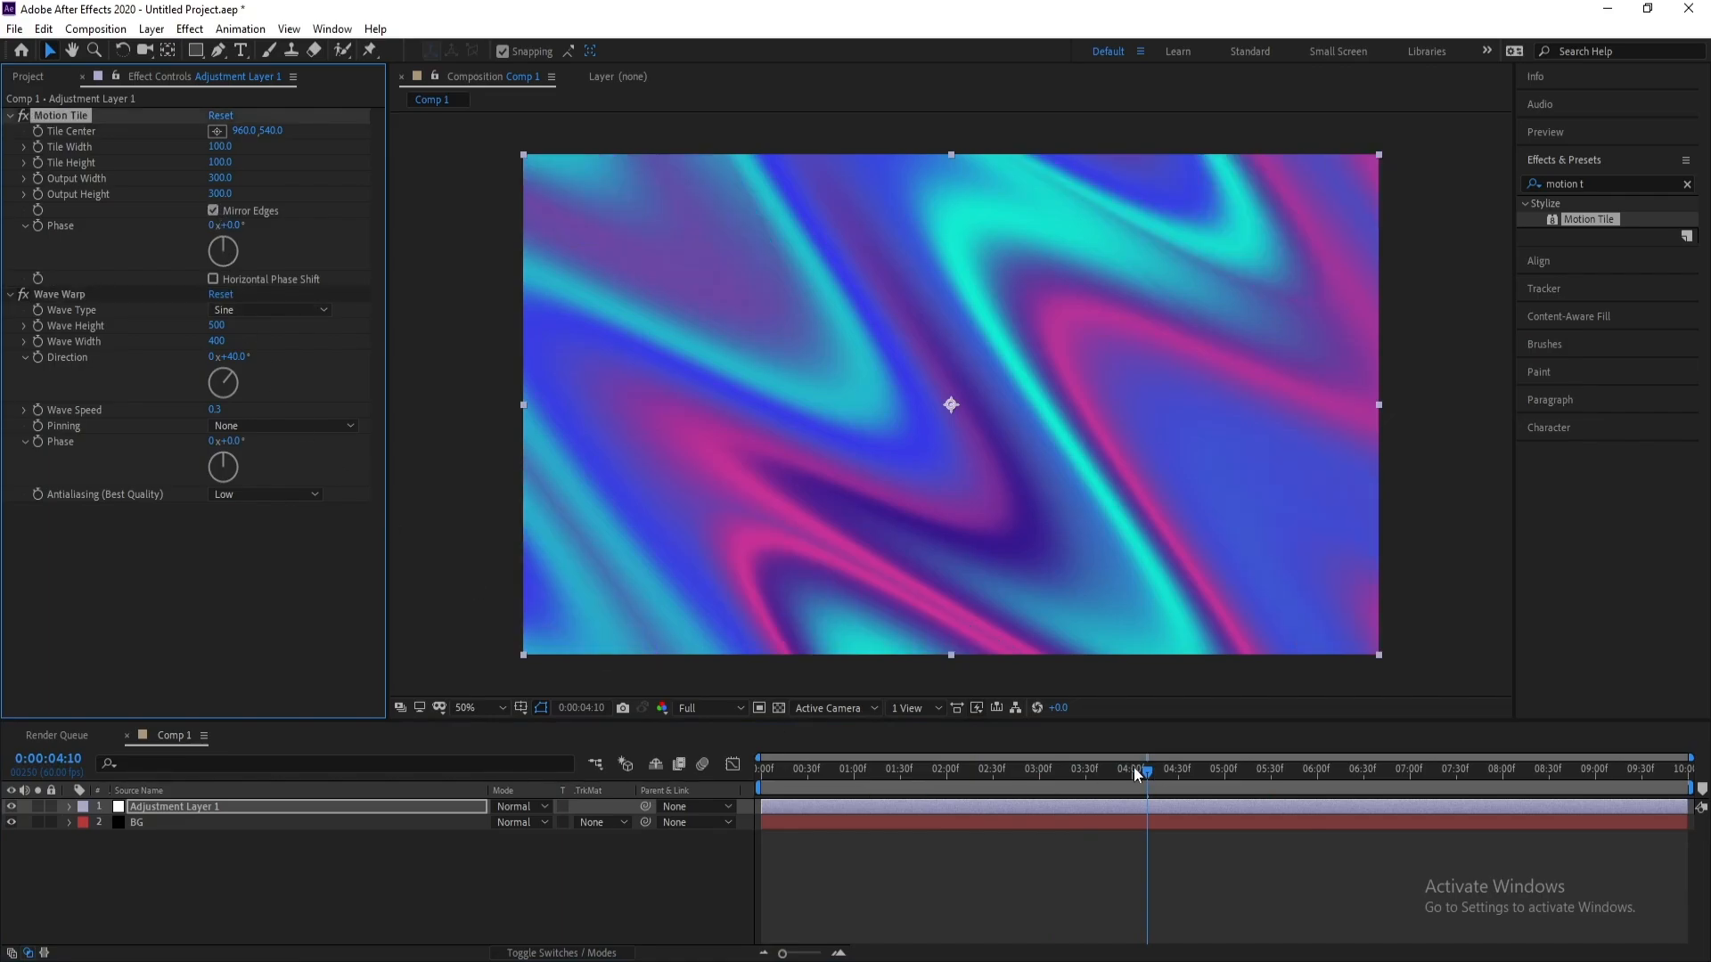
left_click_drag(1134, 767, 955, 789)
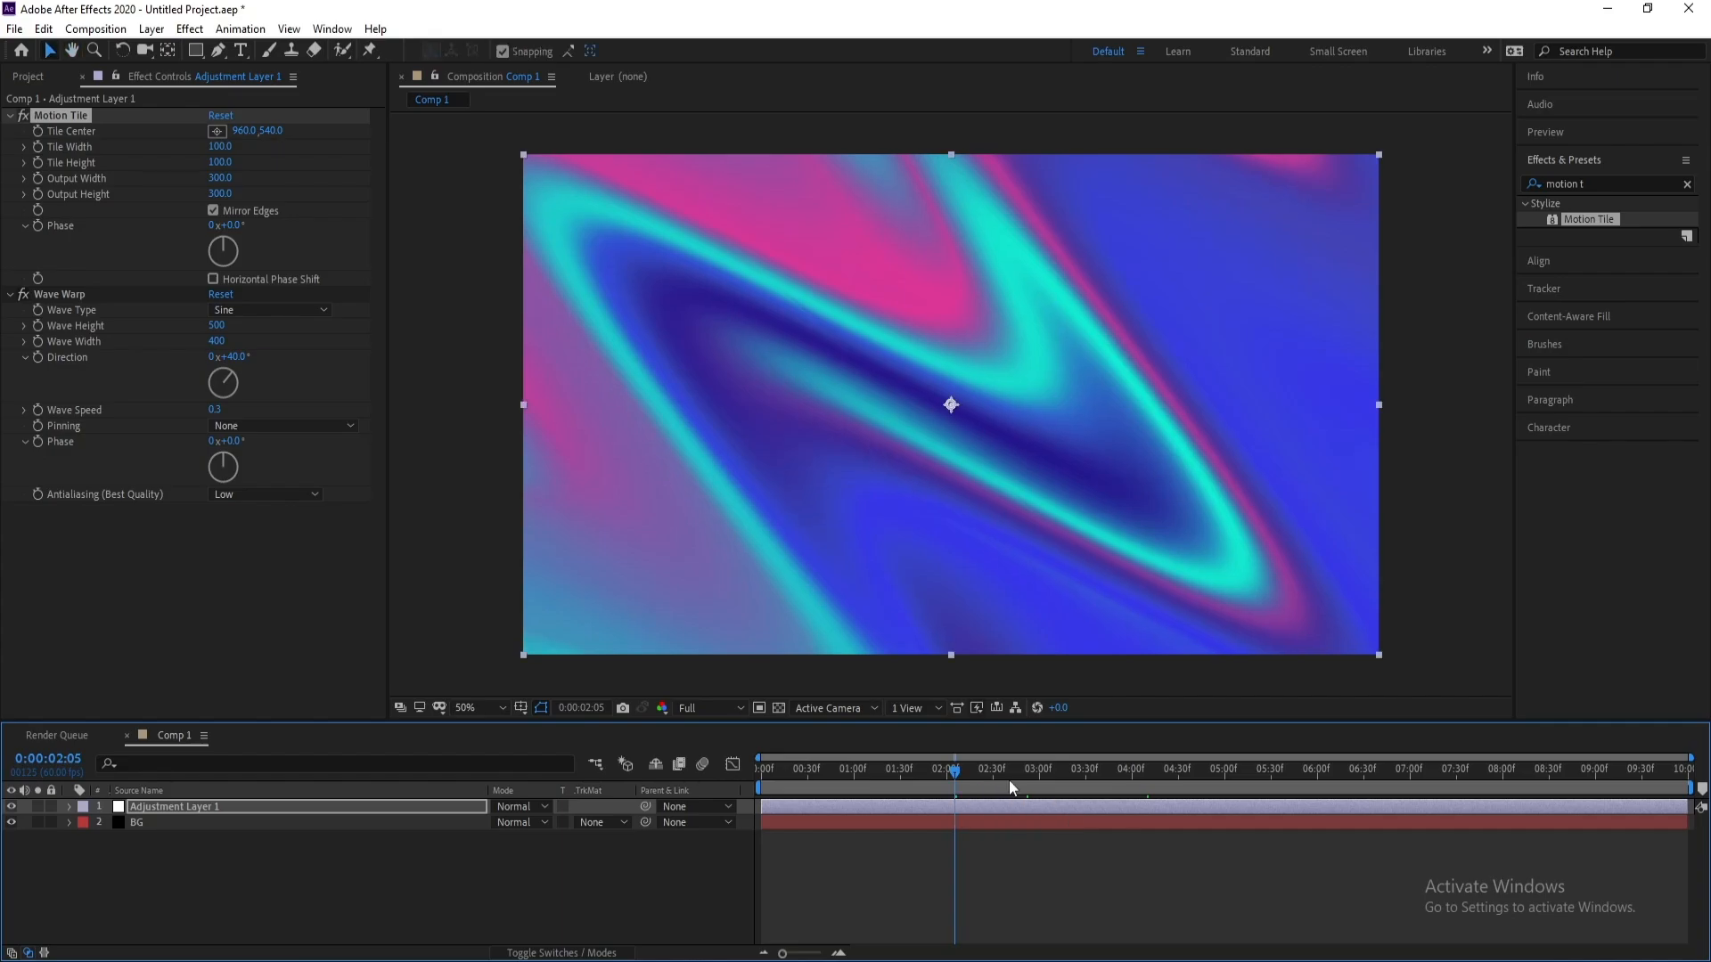
key("space")
left_click(955, 772)
key("space")
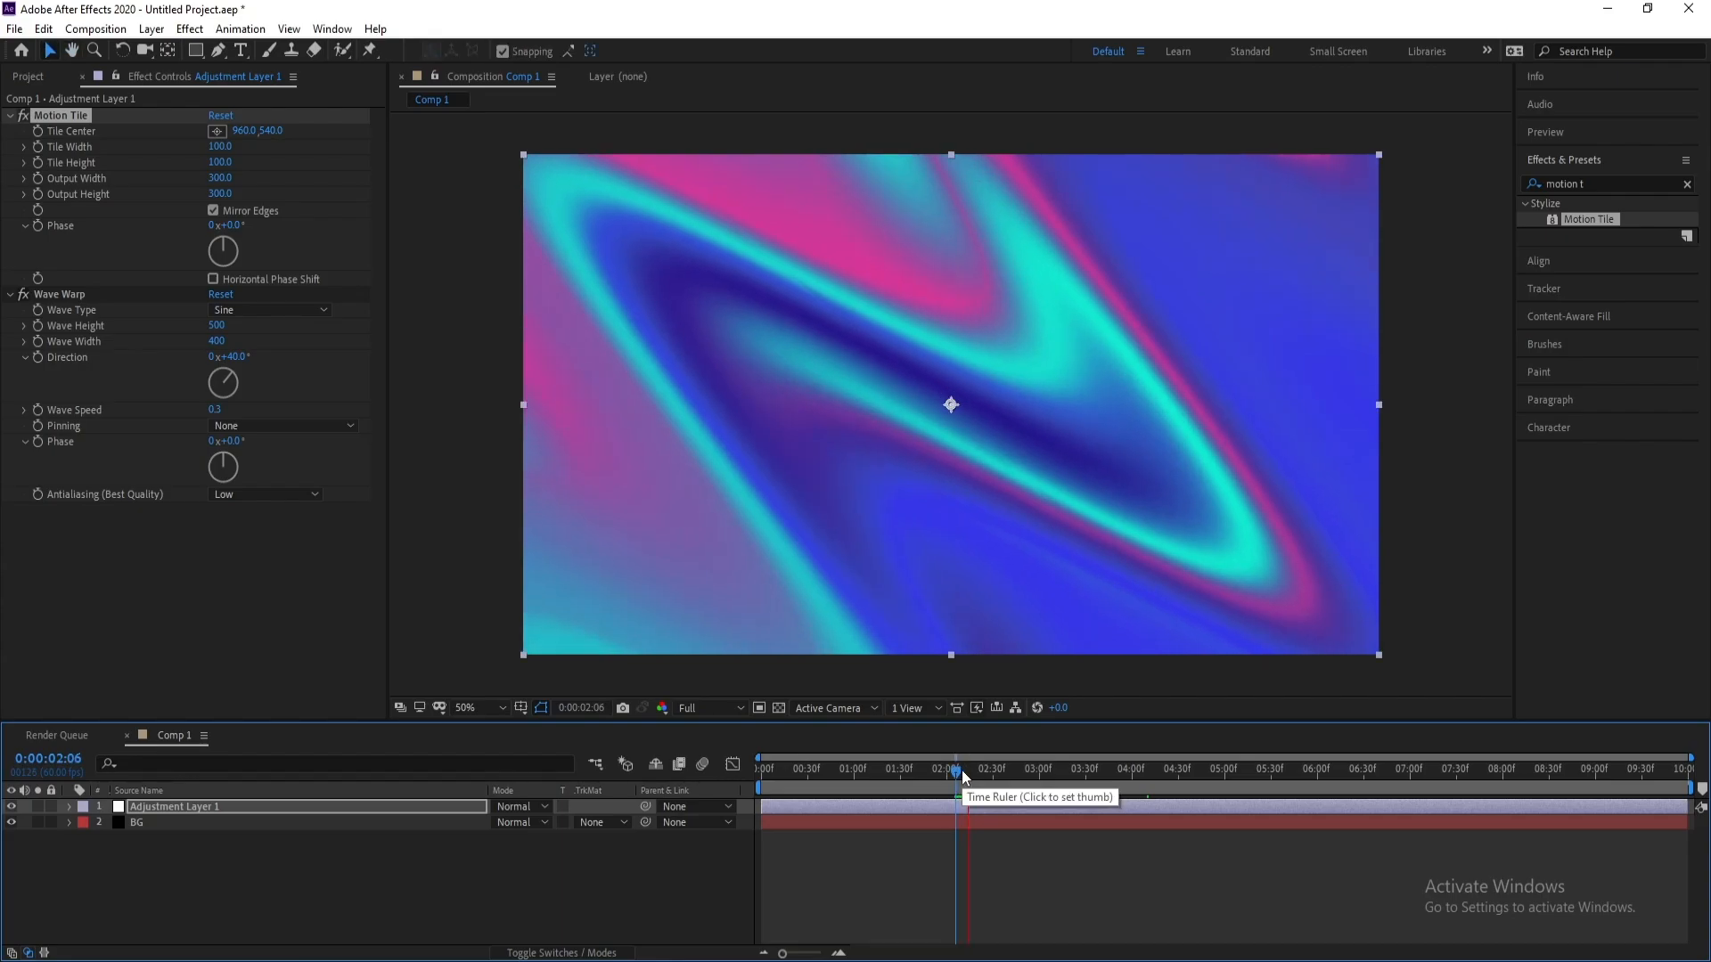